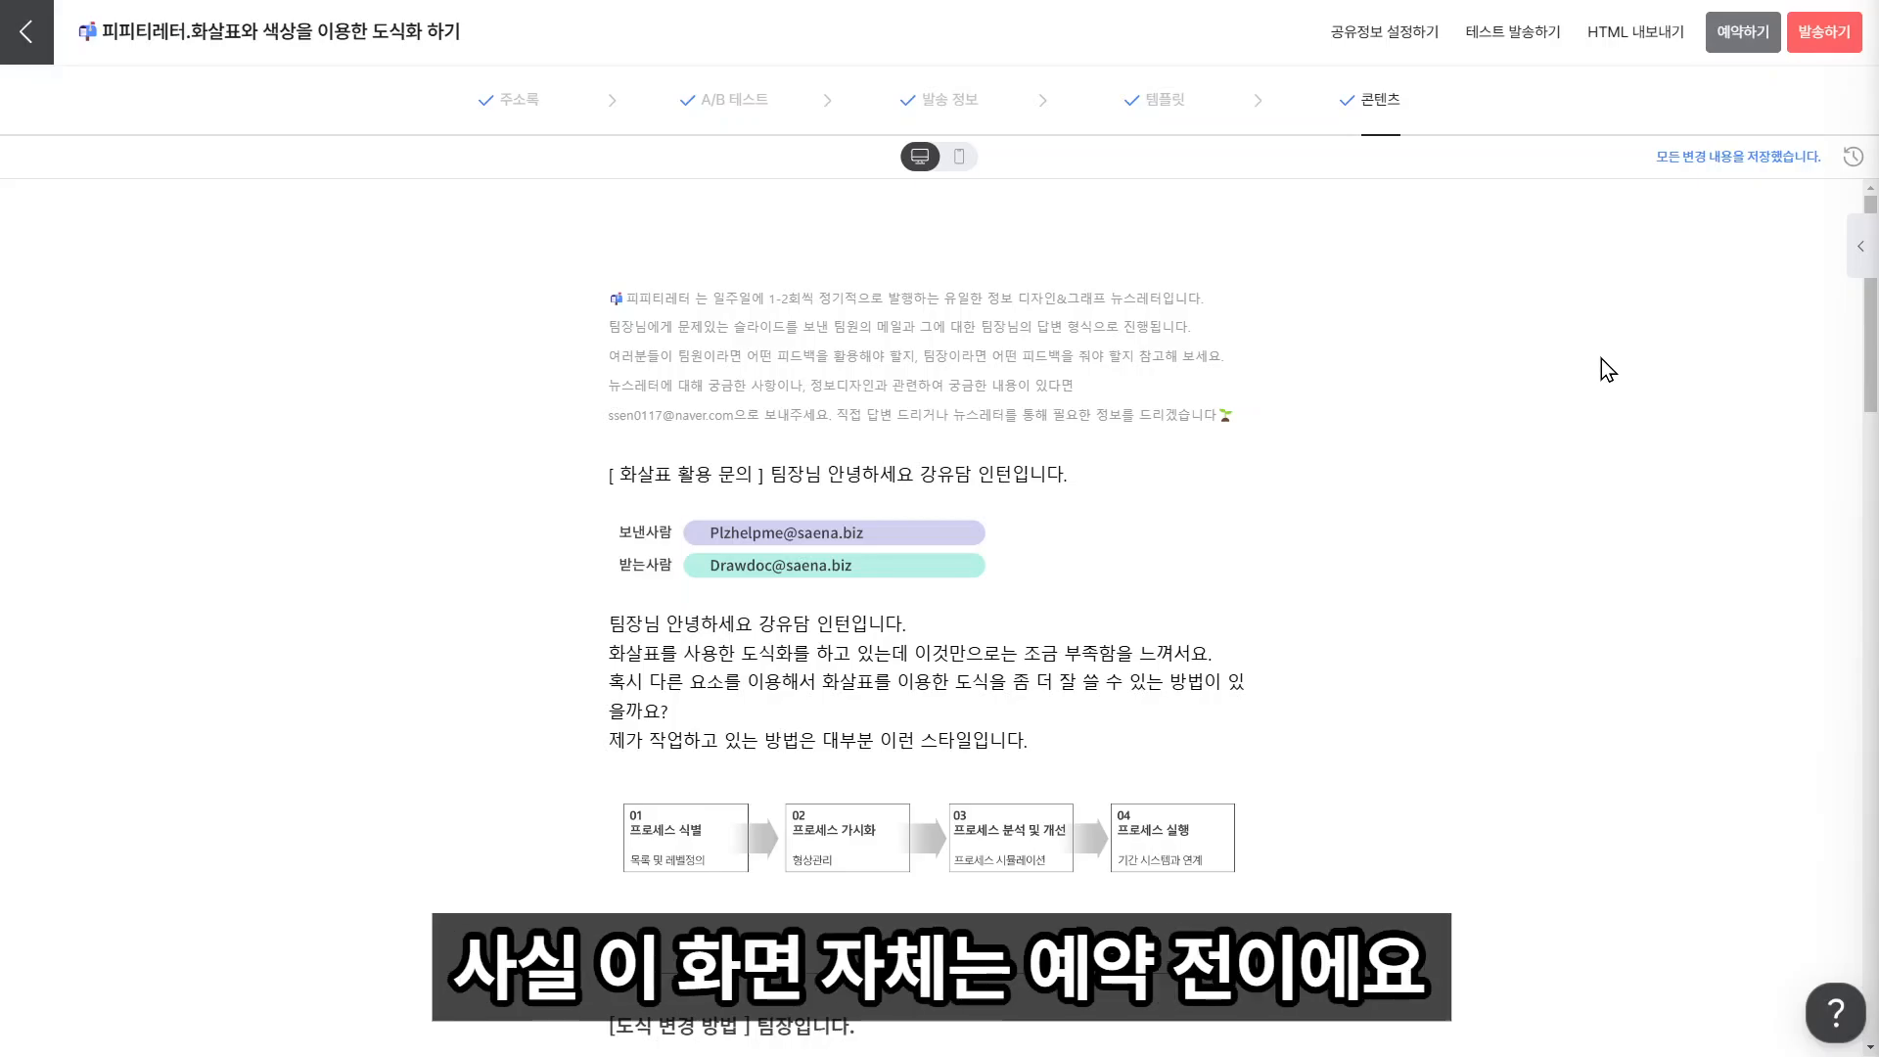
Examine the newsletter on arrow diagrams, including its sections on emphasizing one process box with color and applying a gradient
scroll(1608, 370, down, 1)
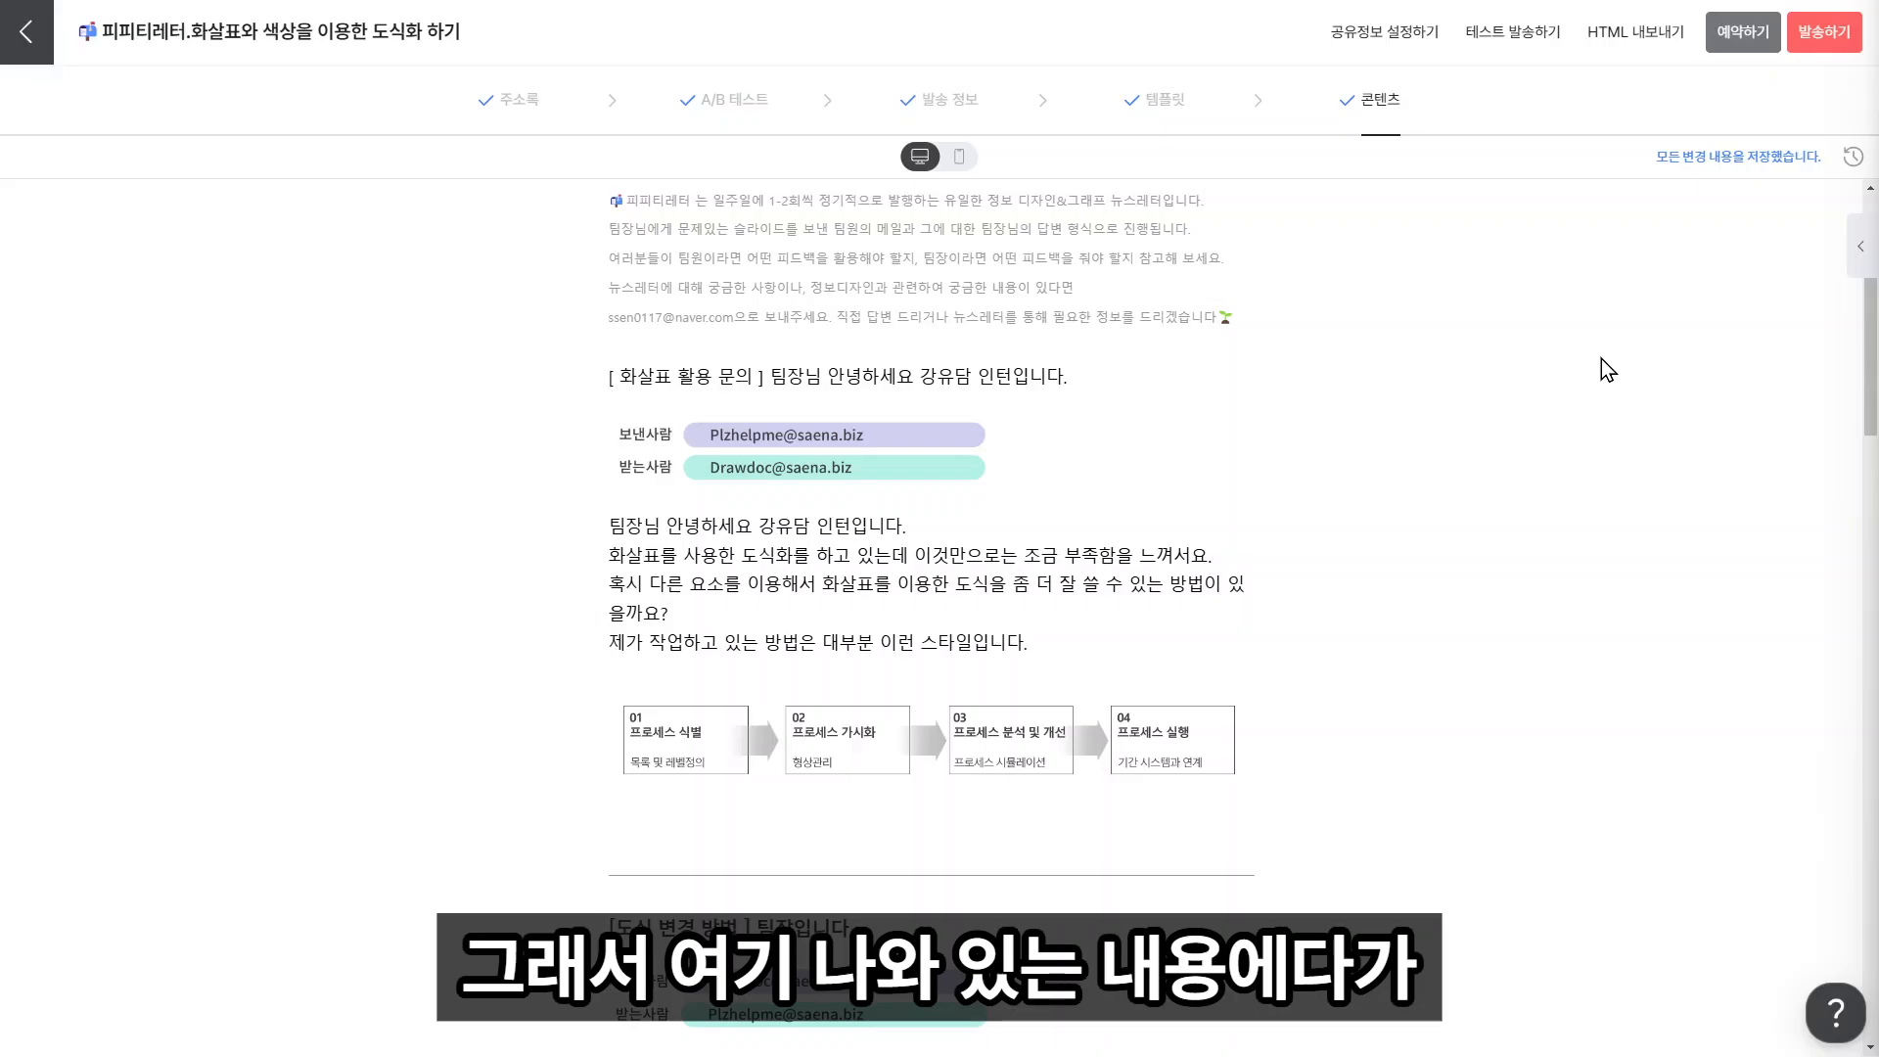
scroll(1608, 370, down, 1)
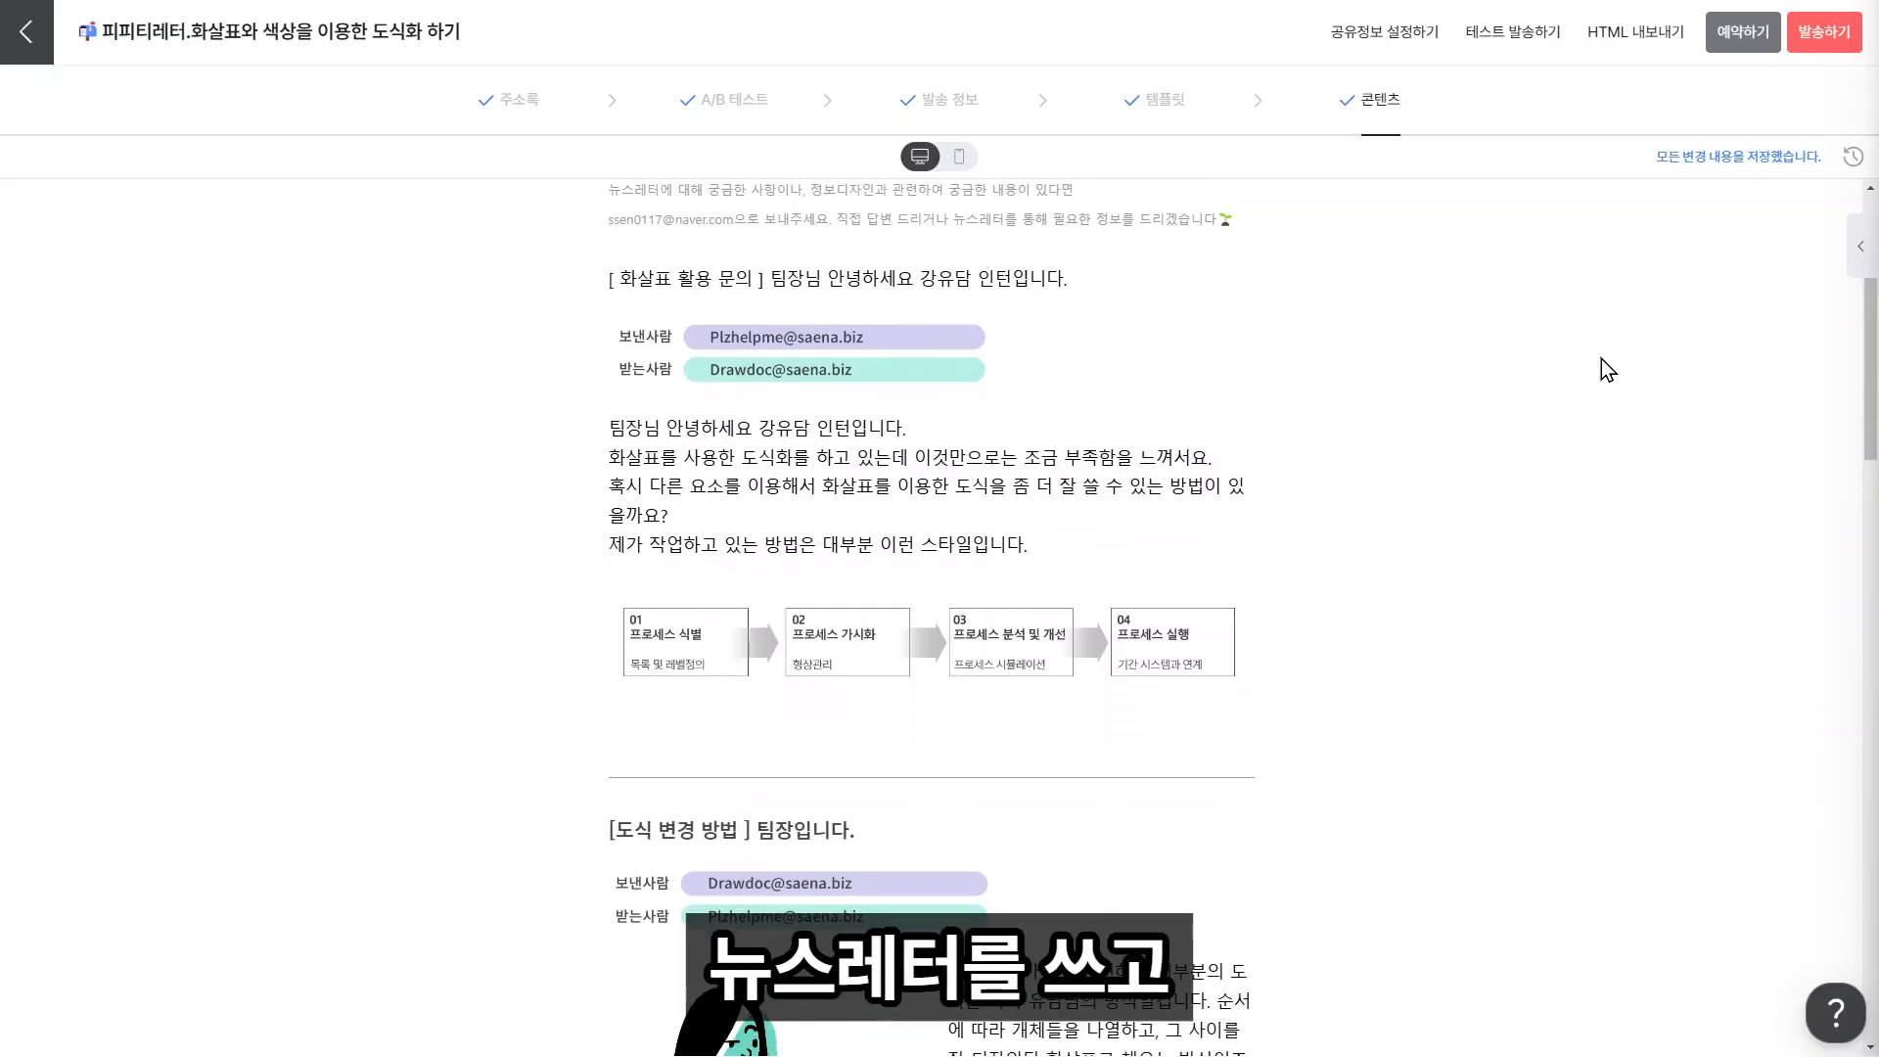
scroll(1608, 370, down, 1)
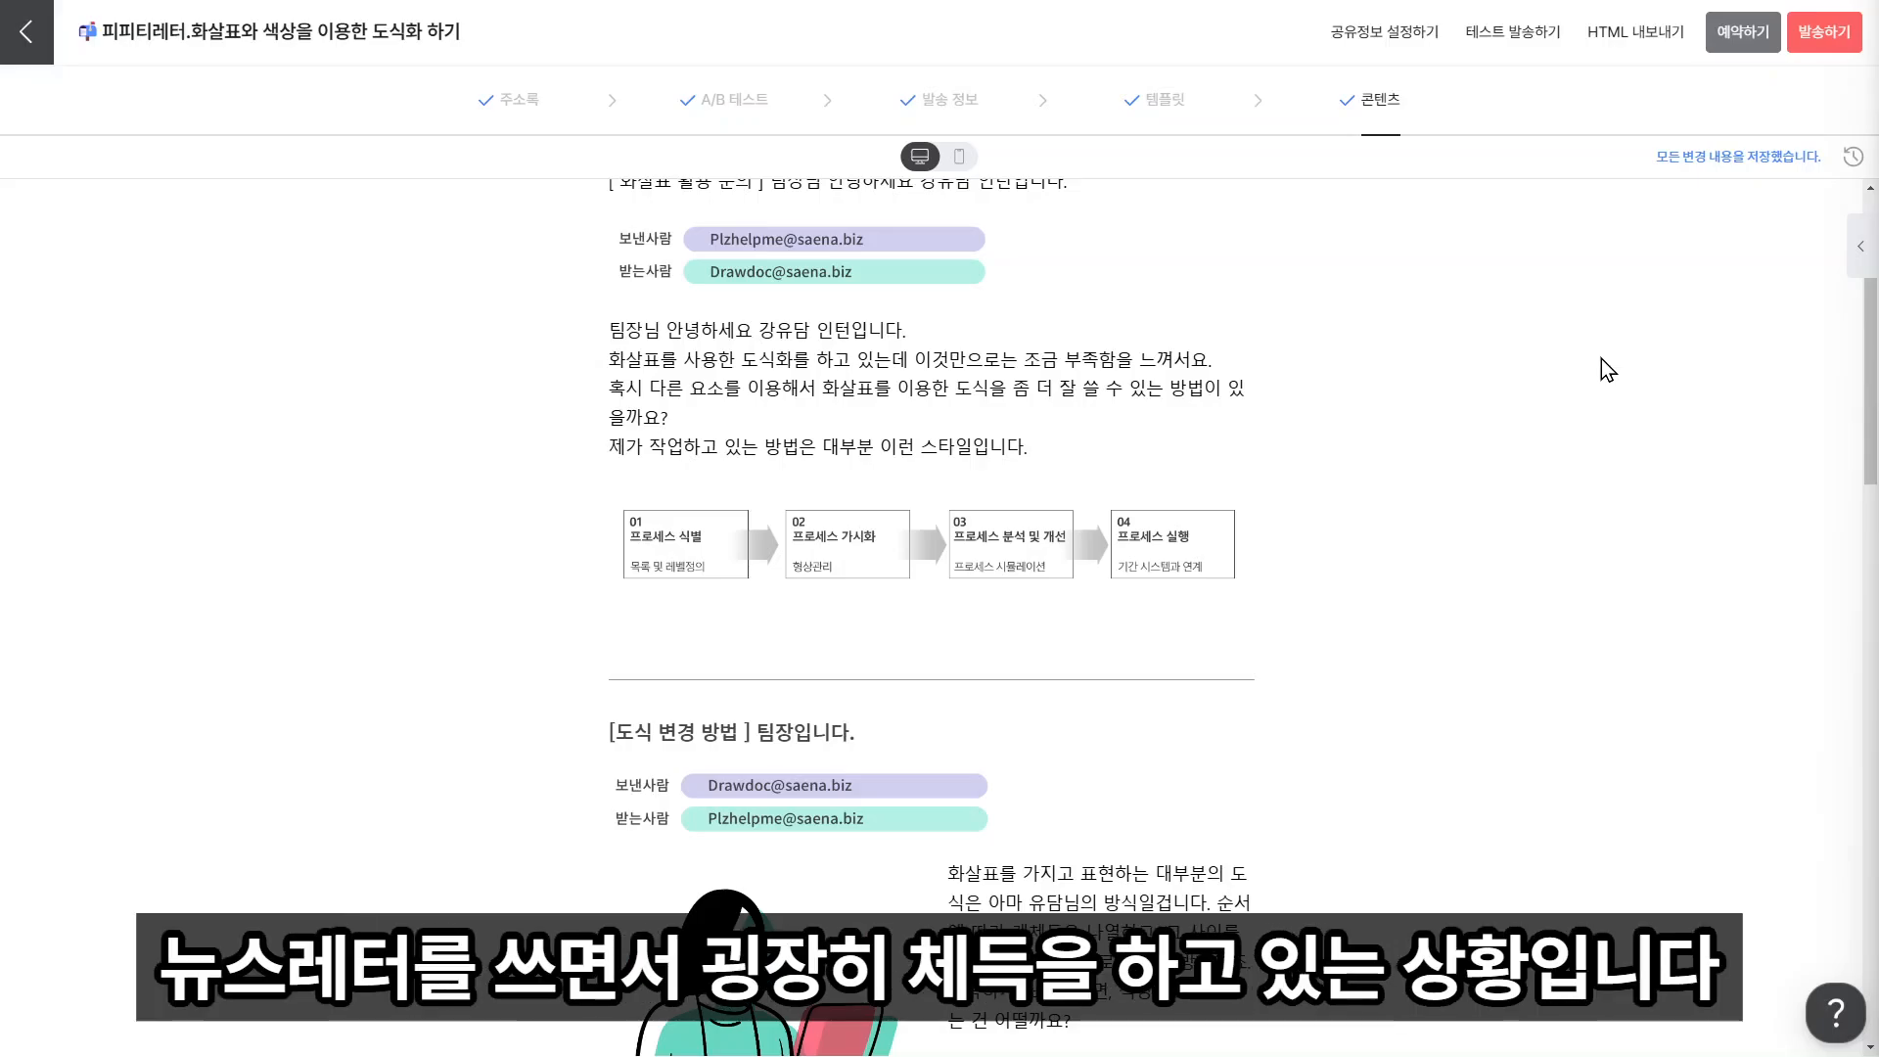
scroll(1608, 370, up, 1)
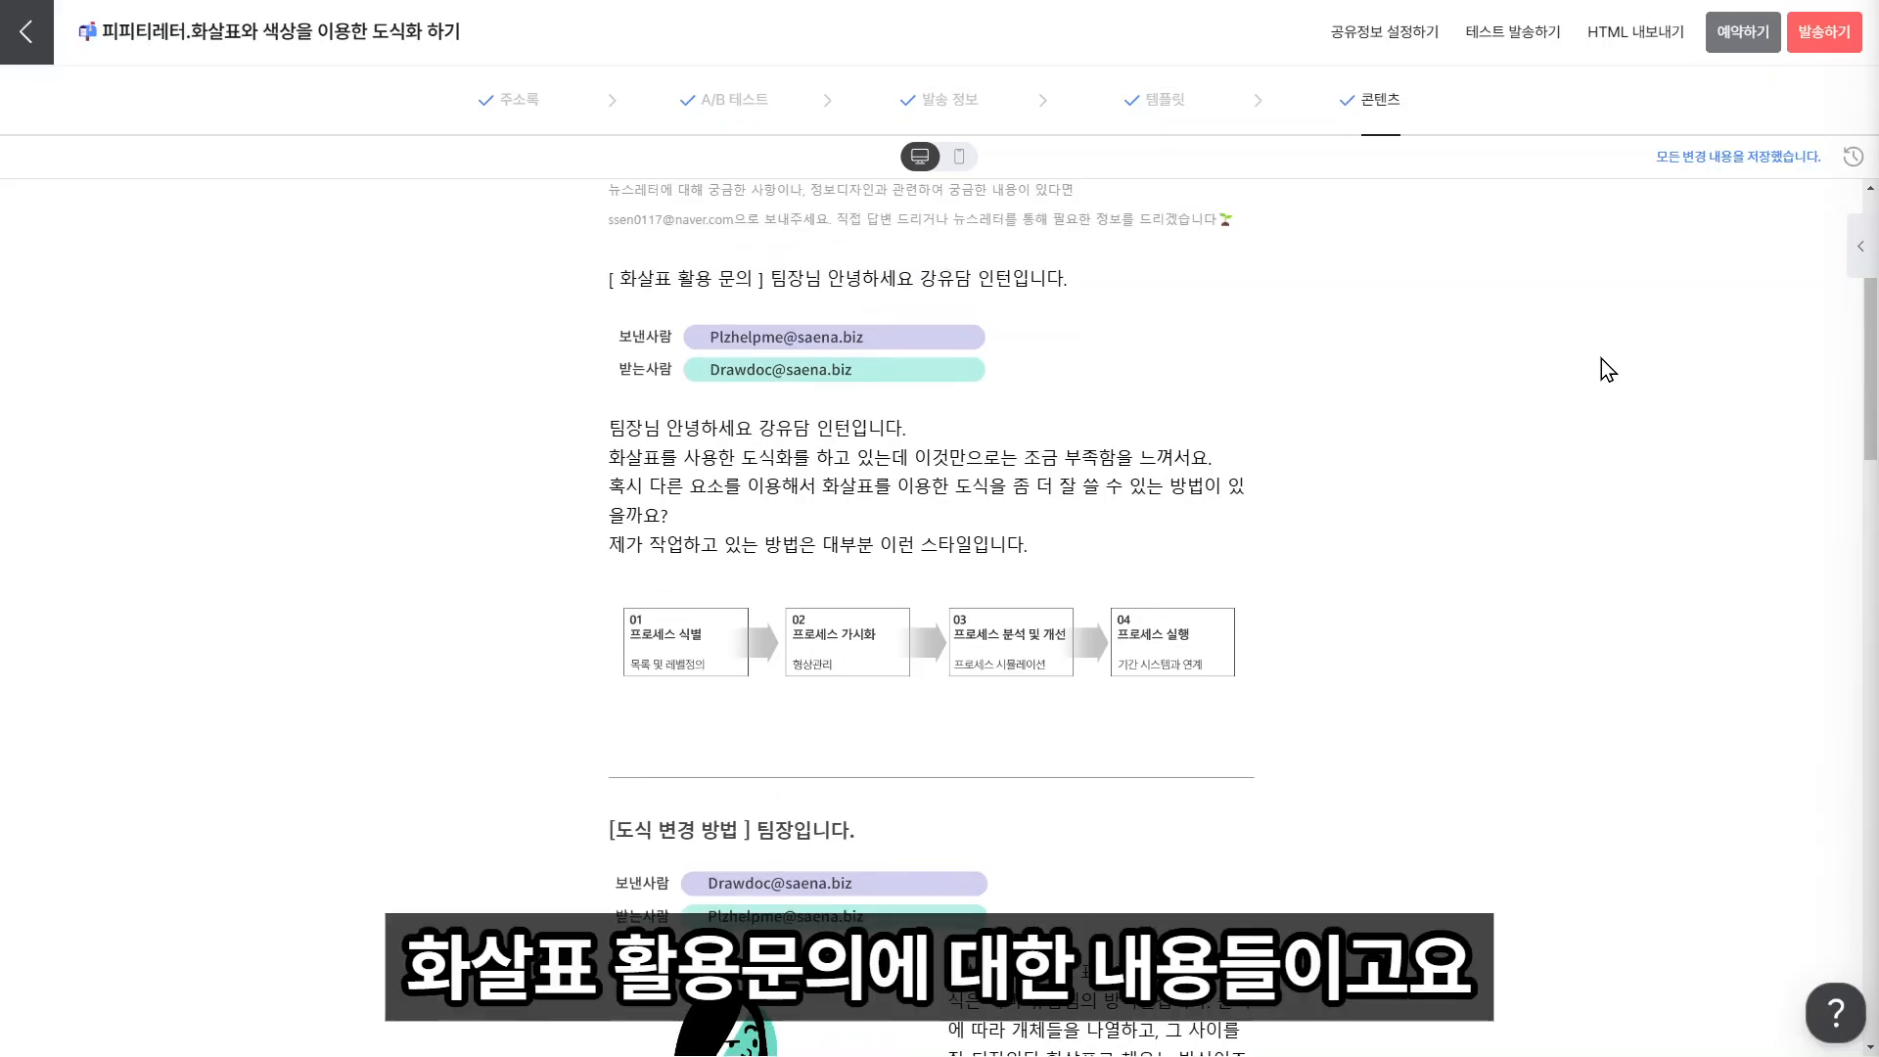
scroll(1608, 370, down, 1)
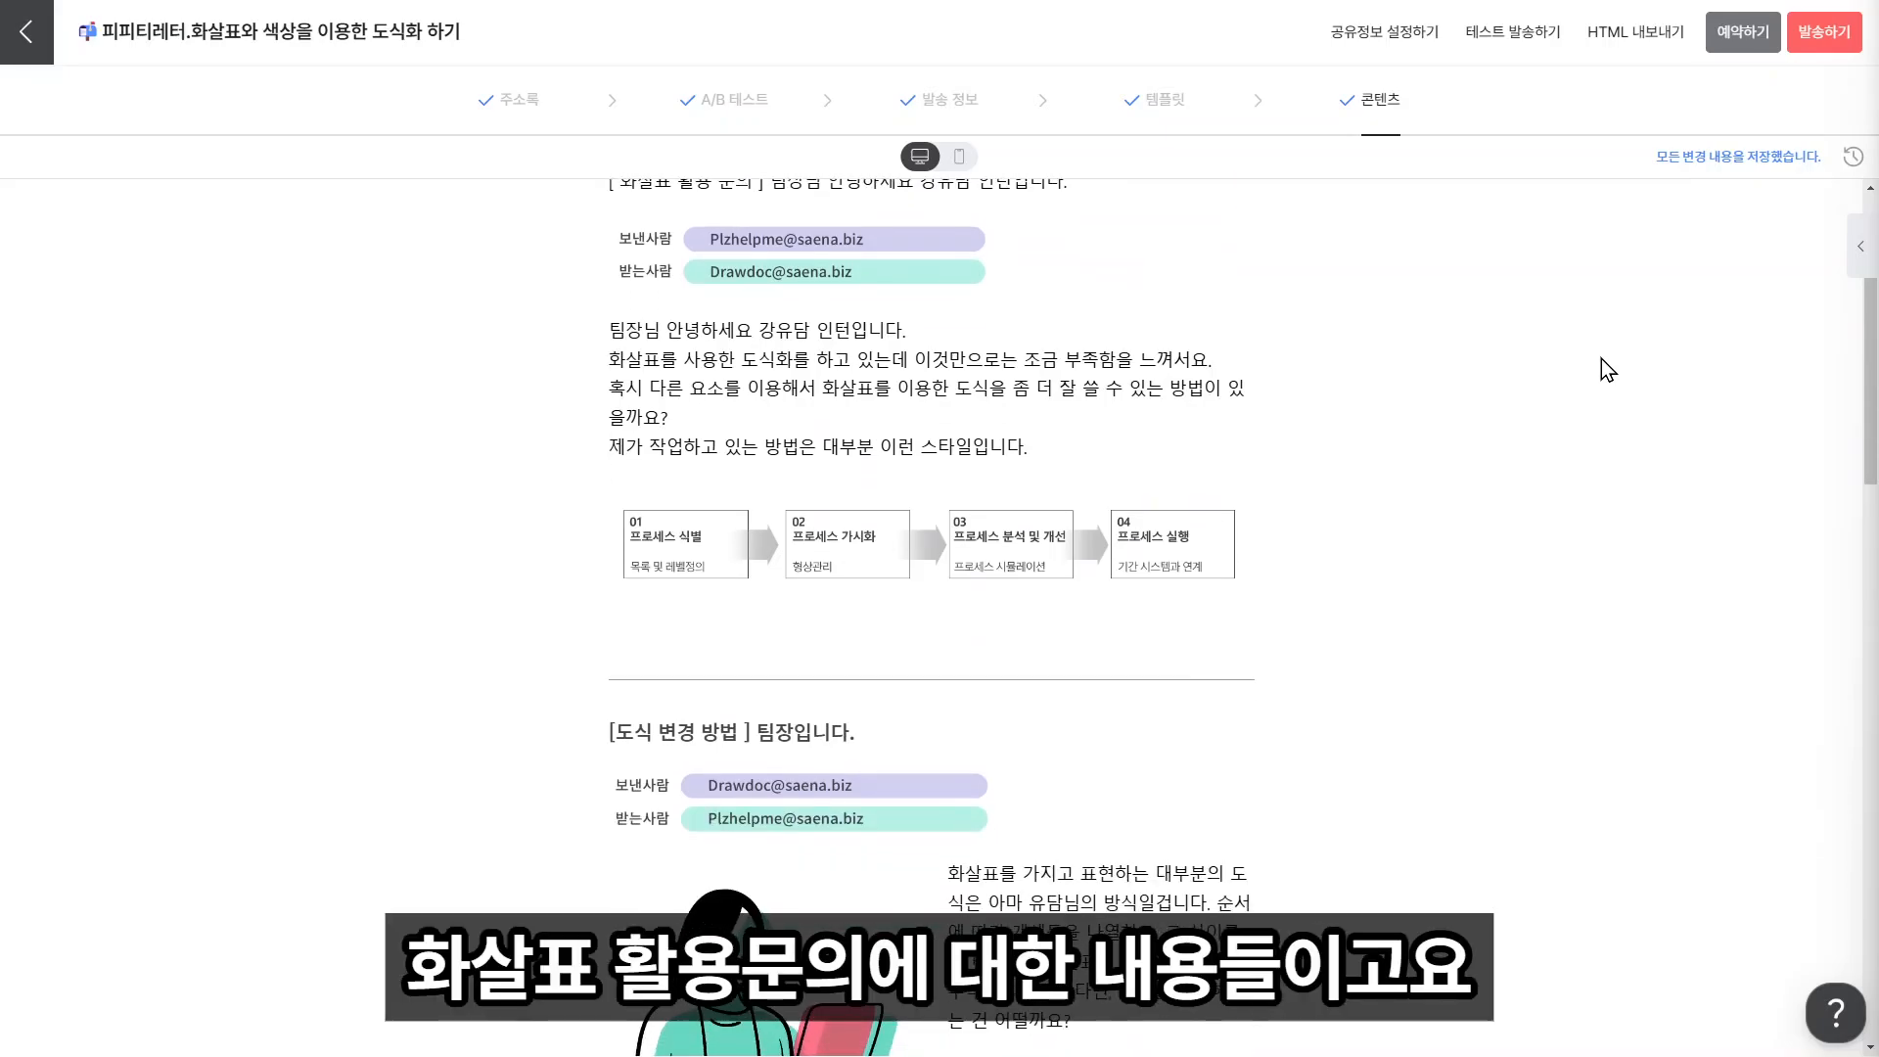
scroll(1608, 370, down, 1)
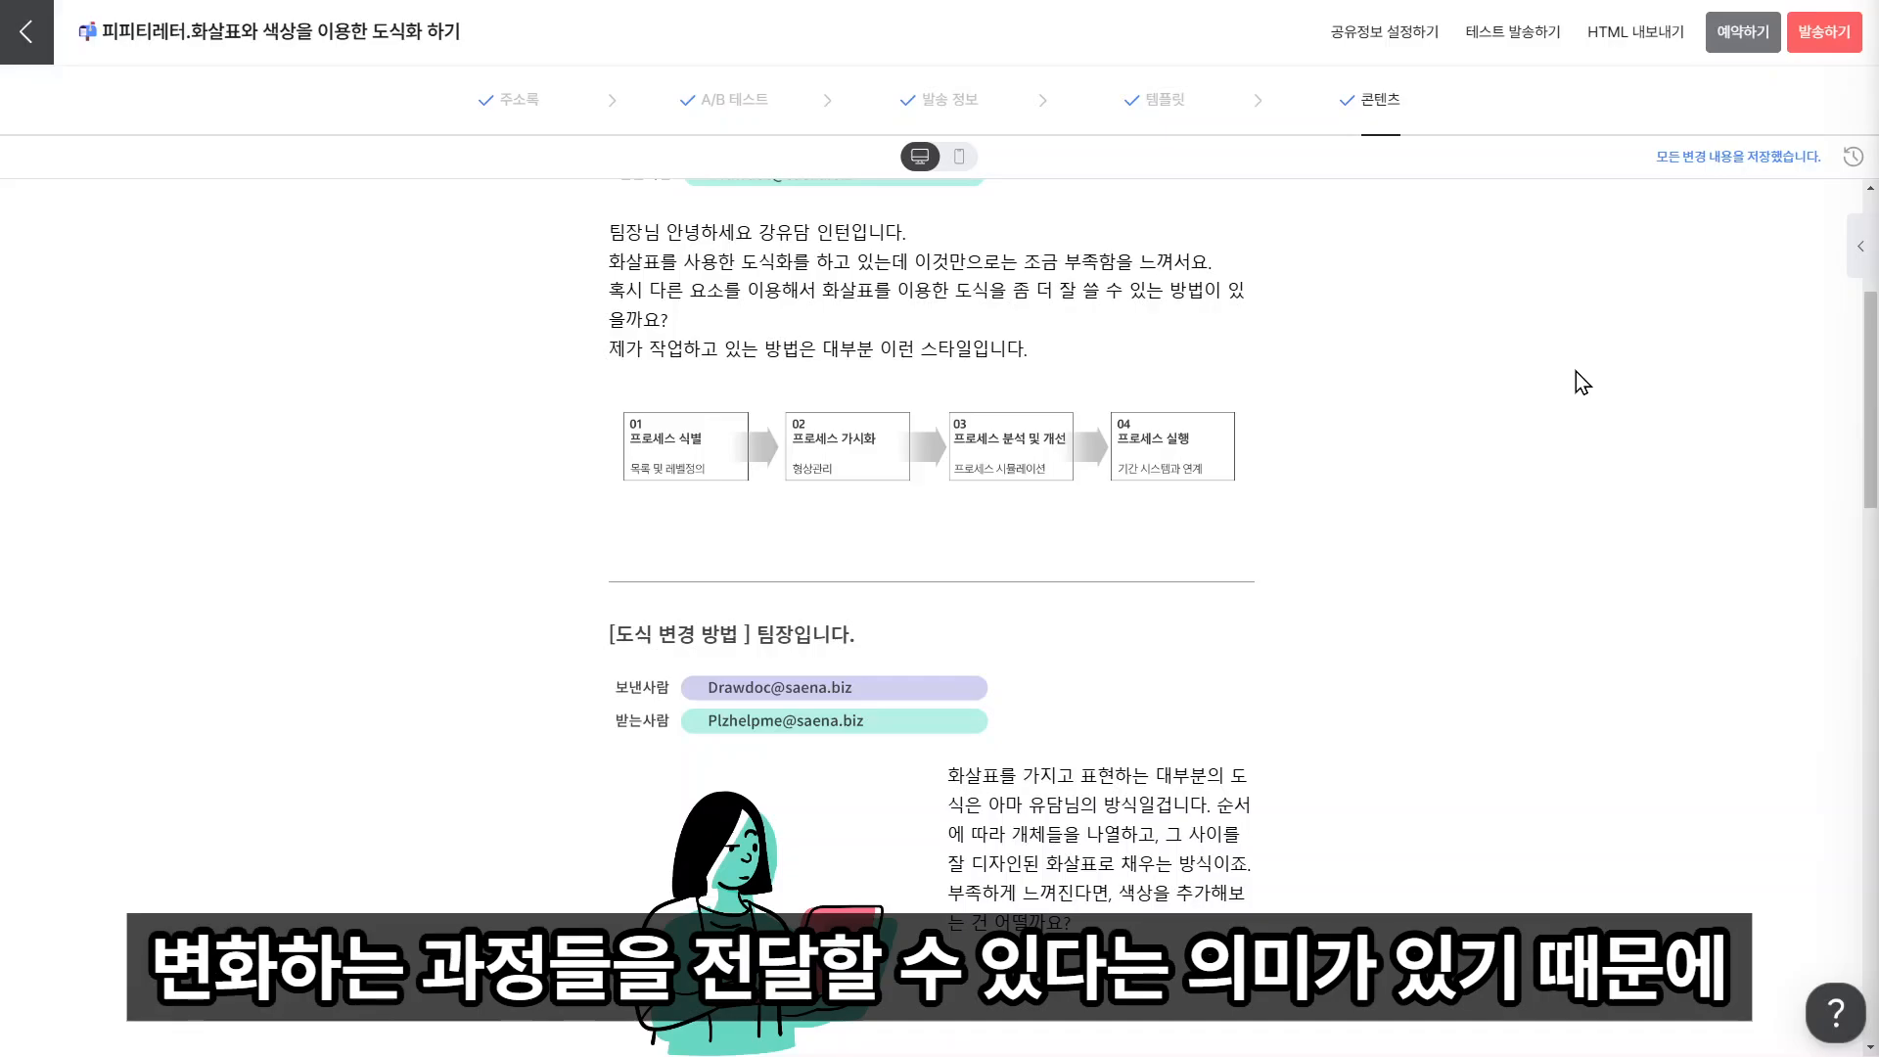
scroll(1581, 380, down, 4)
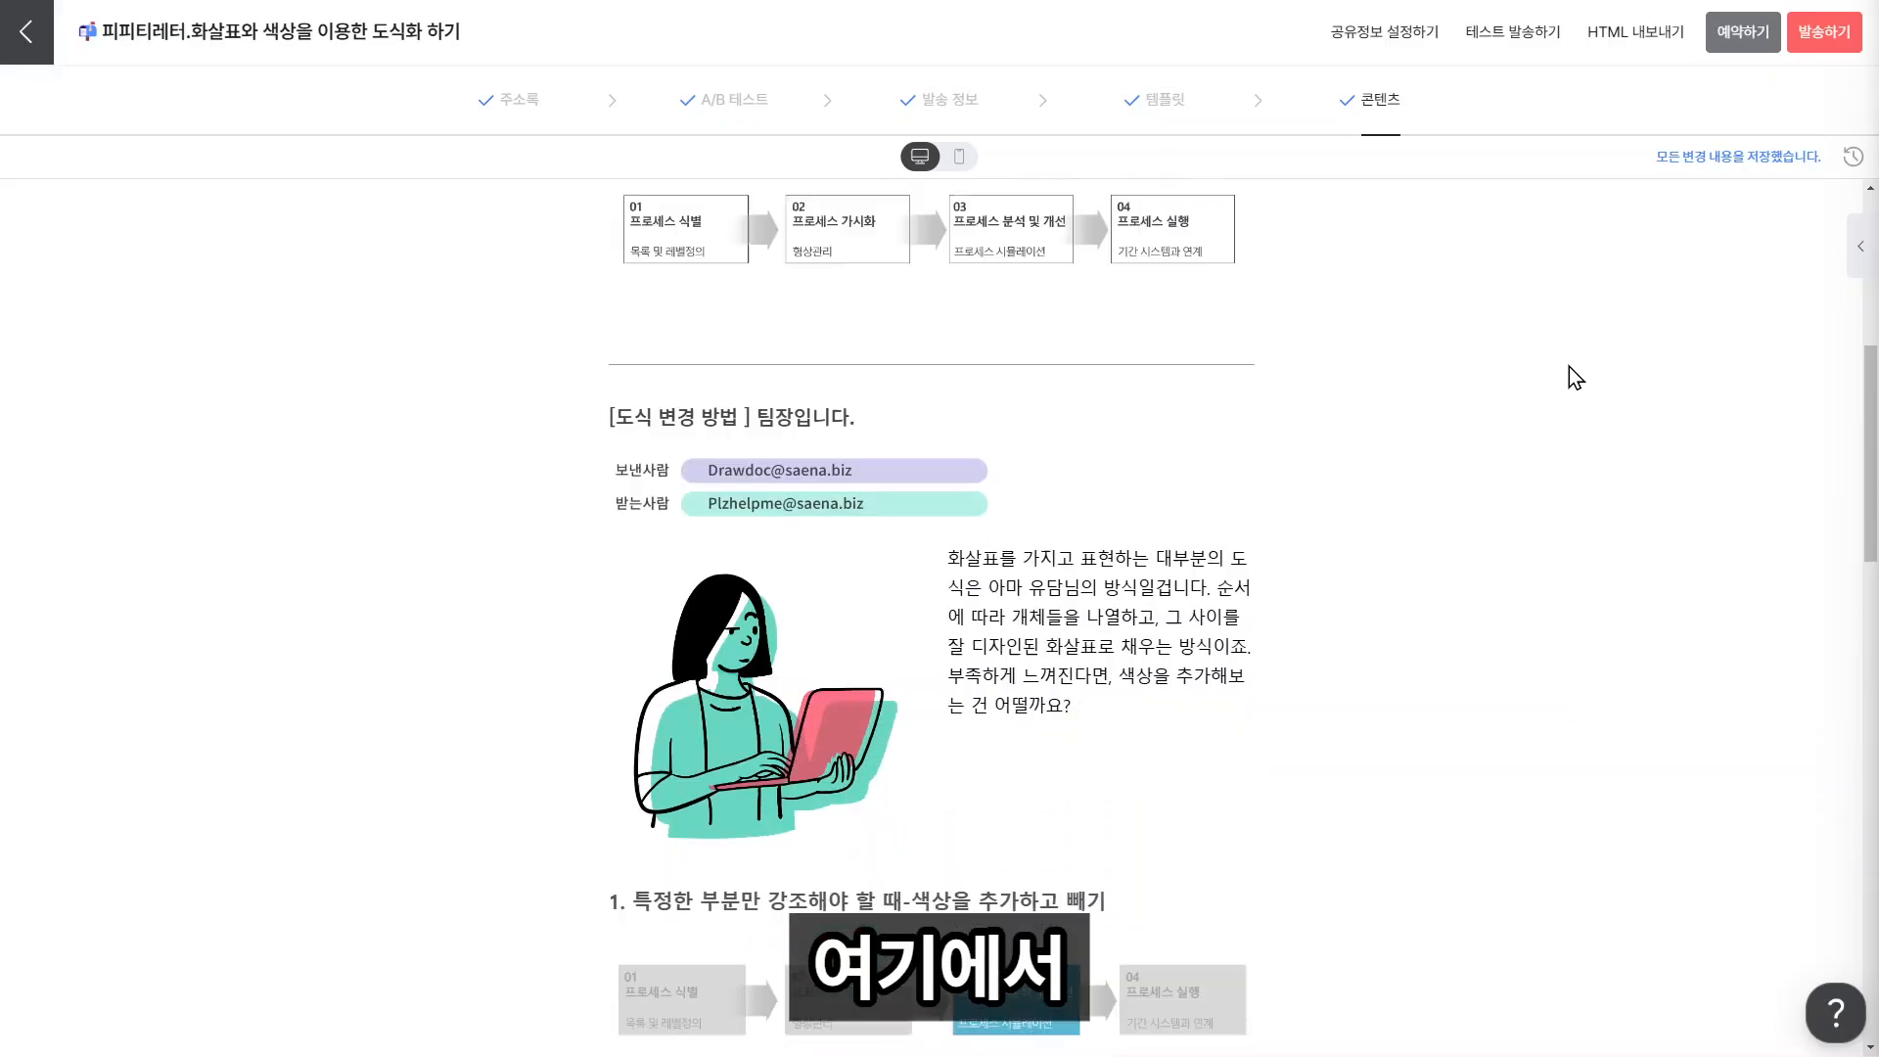
scroll(1575, 377, down, 4)
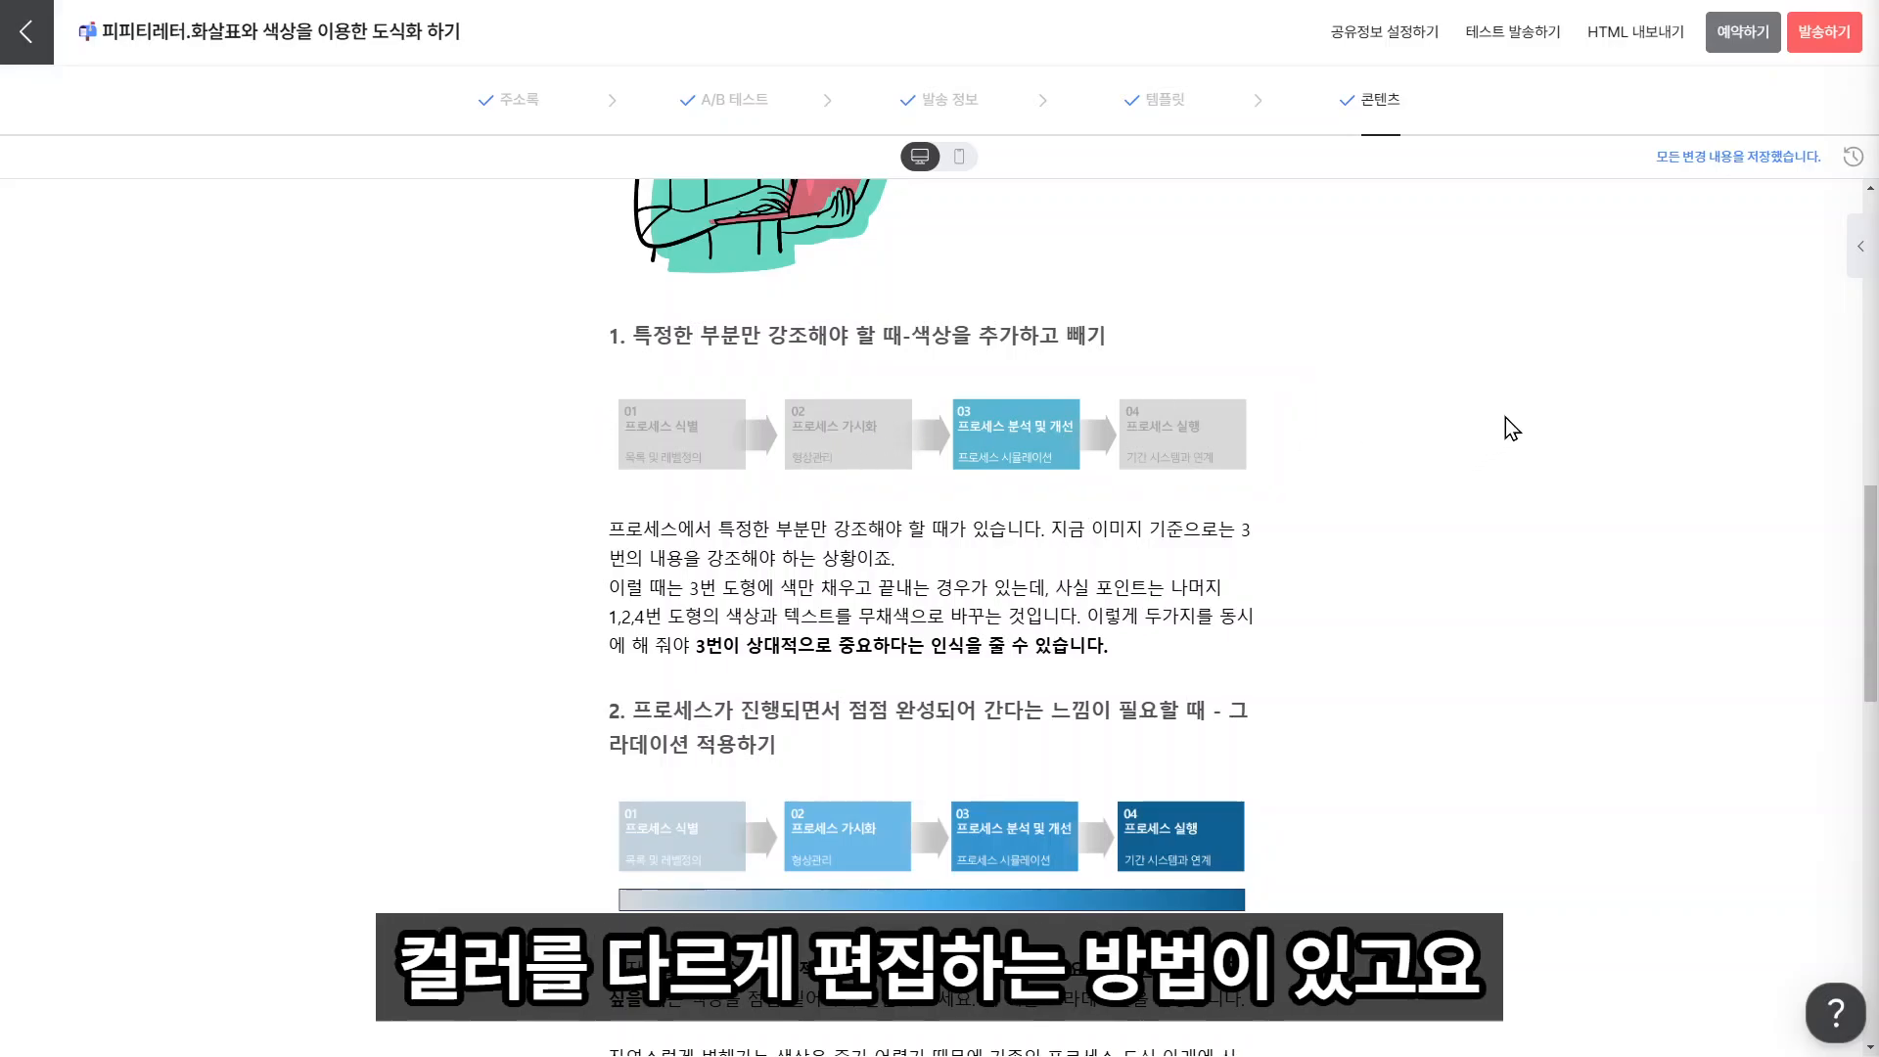
scroll(1507, 428, down, 3)
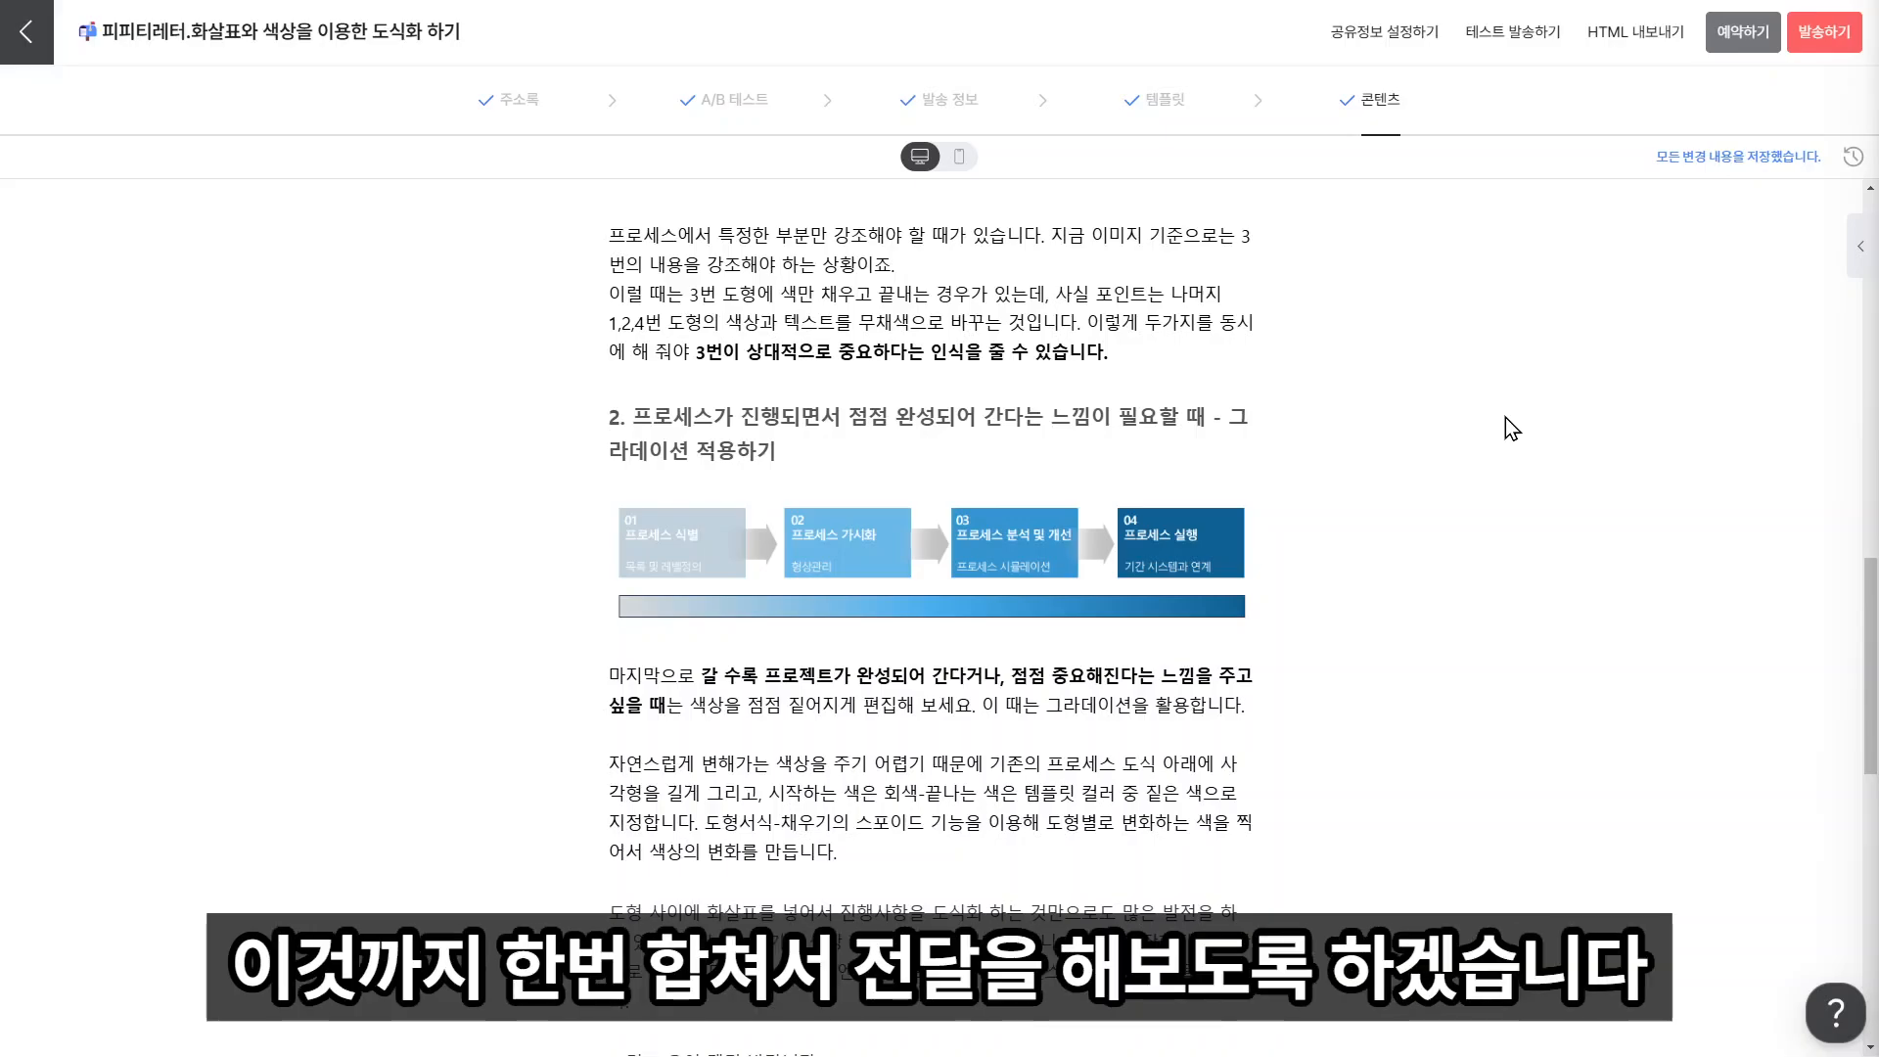
scroll(1512, 429, up, 1)
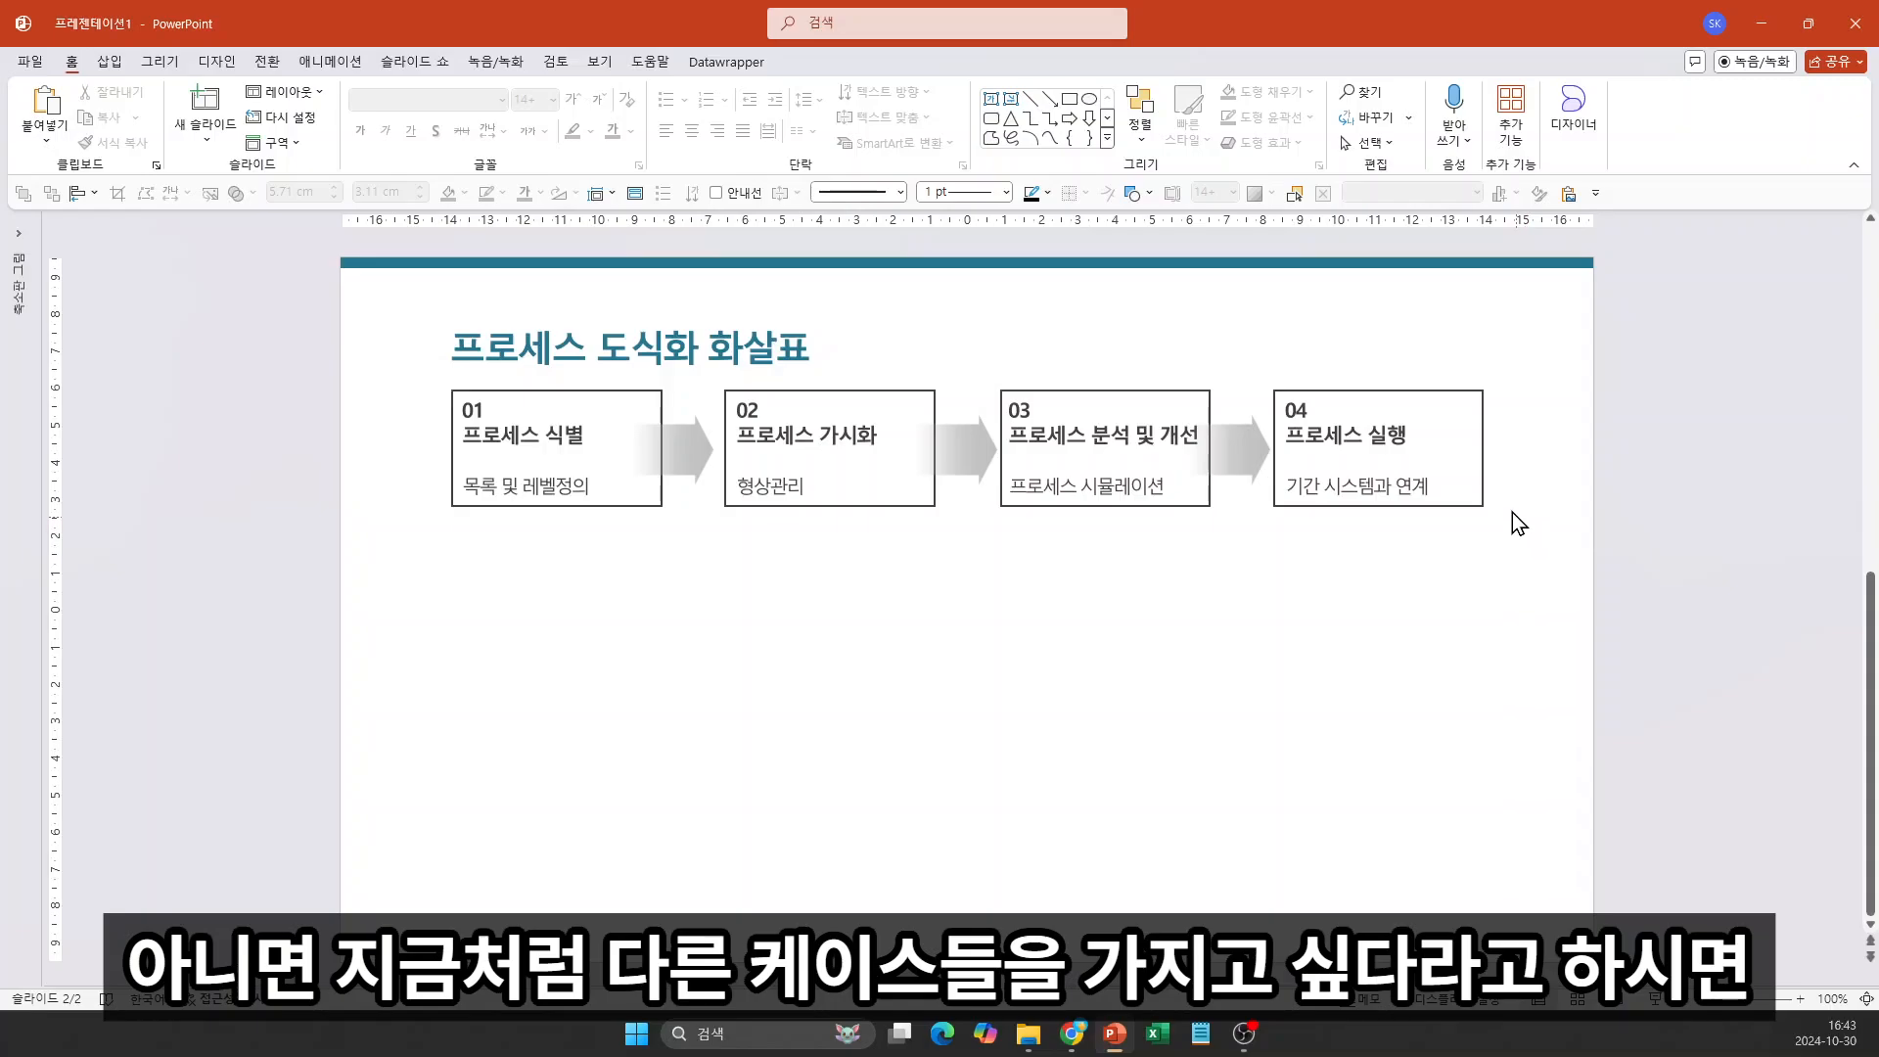
In PowerPoint, duplicate the four process boxes and their arrows directly beneath the original row, keeping them aligned
drag(1531, 548, 427, 380)
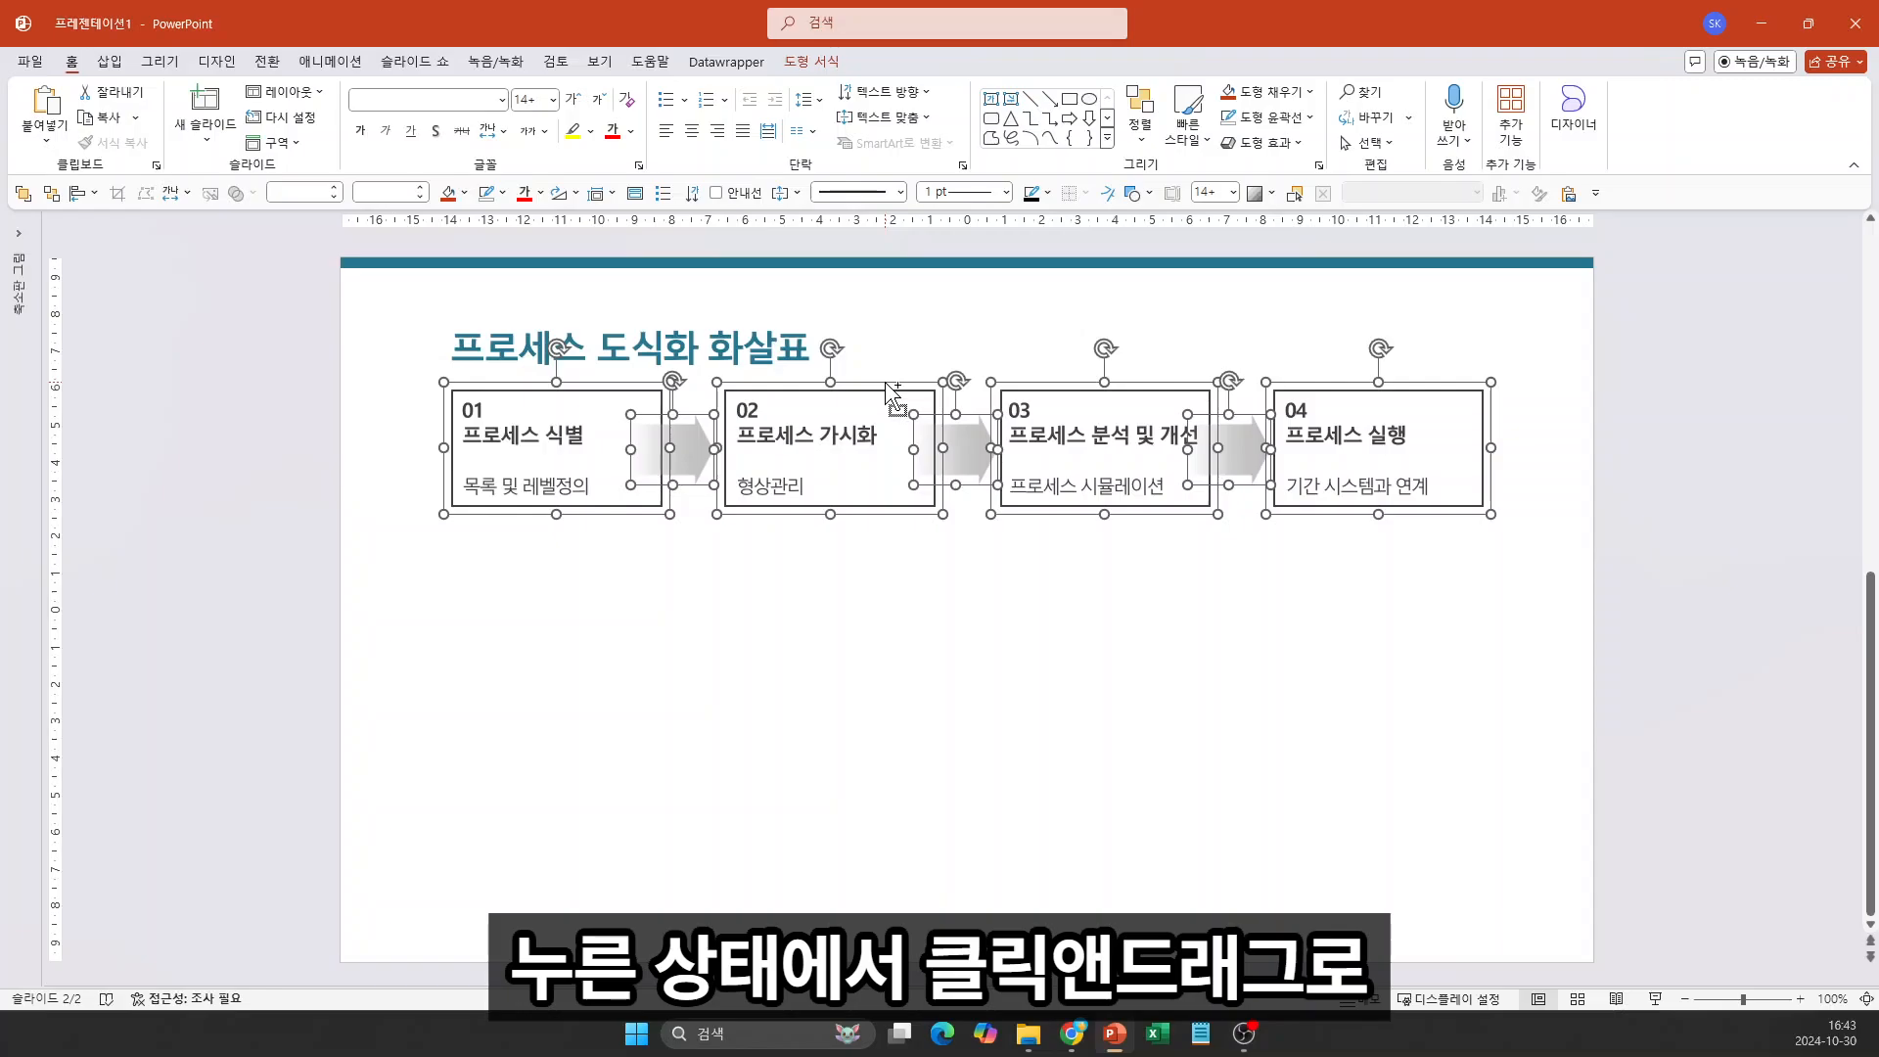
drag(867, 445, 892, 563)
click(969, 823)
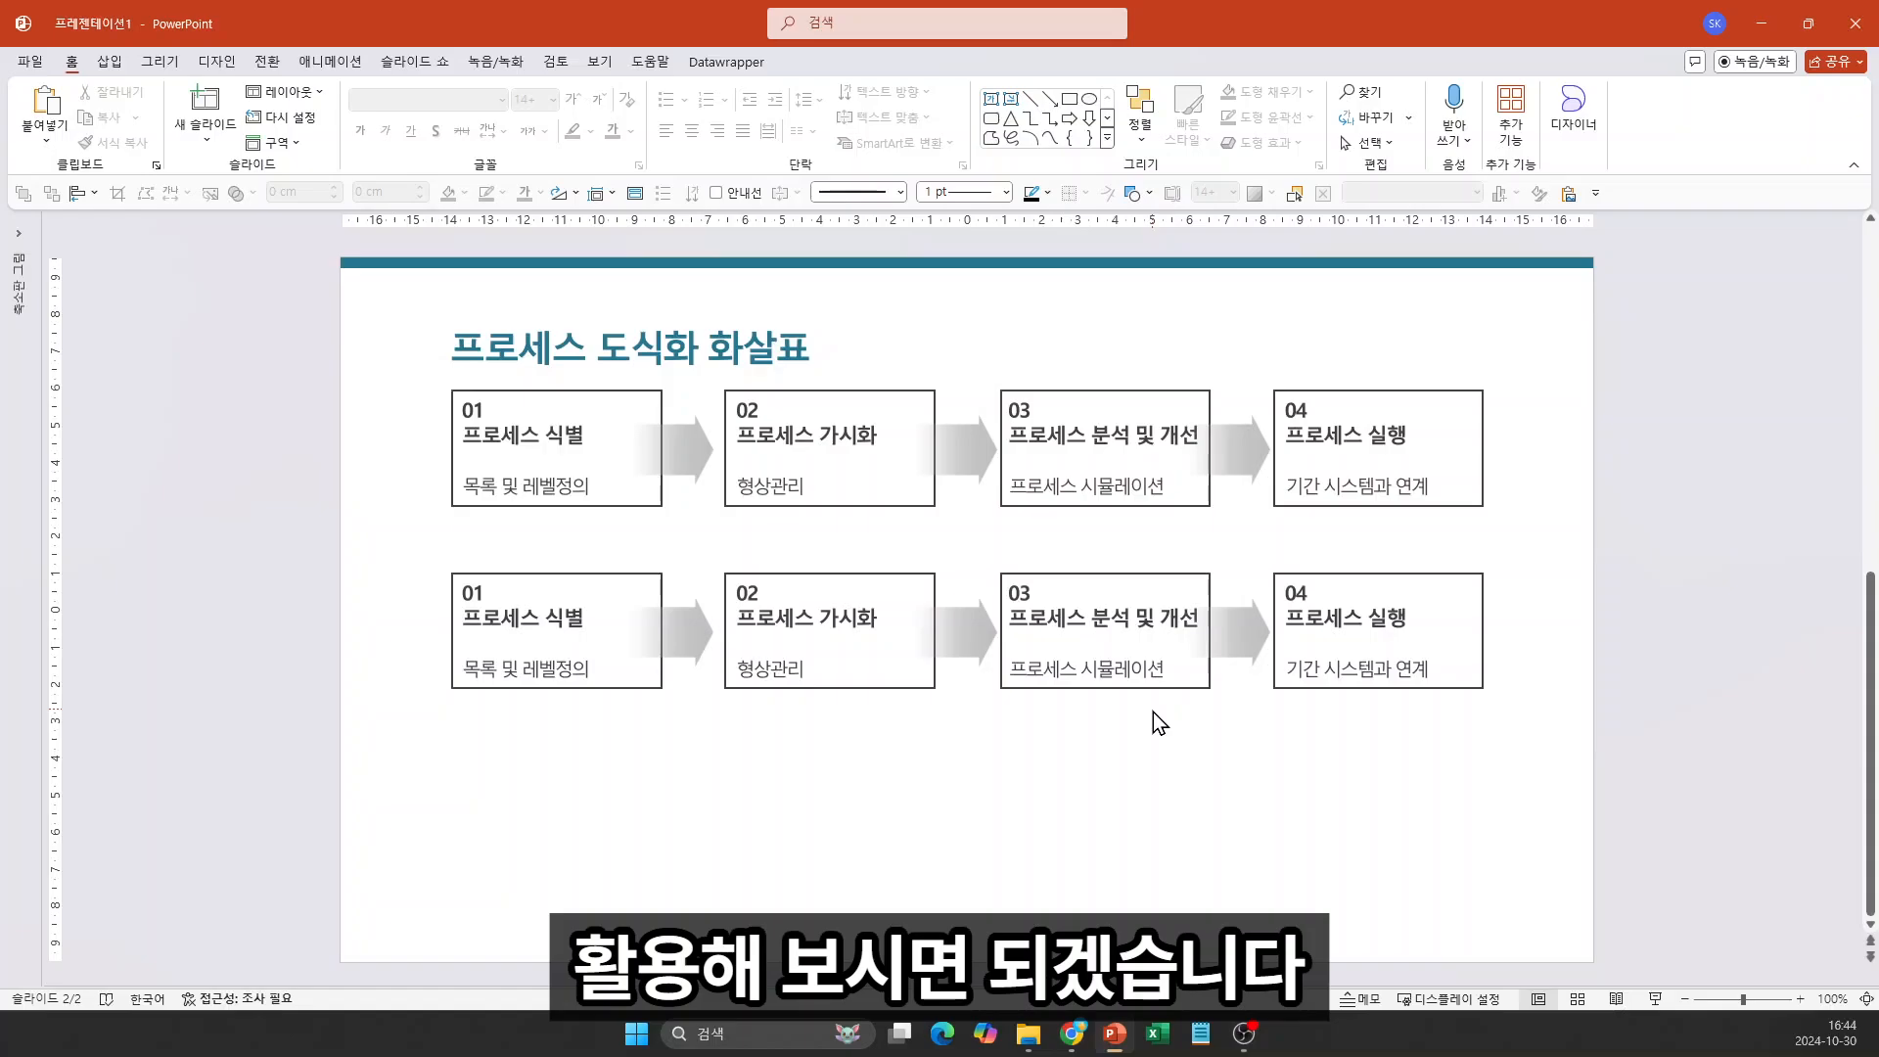
click(1122, 613)
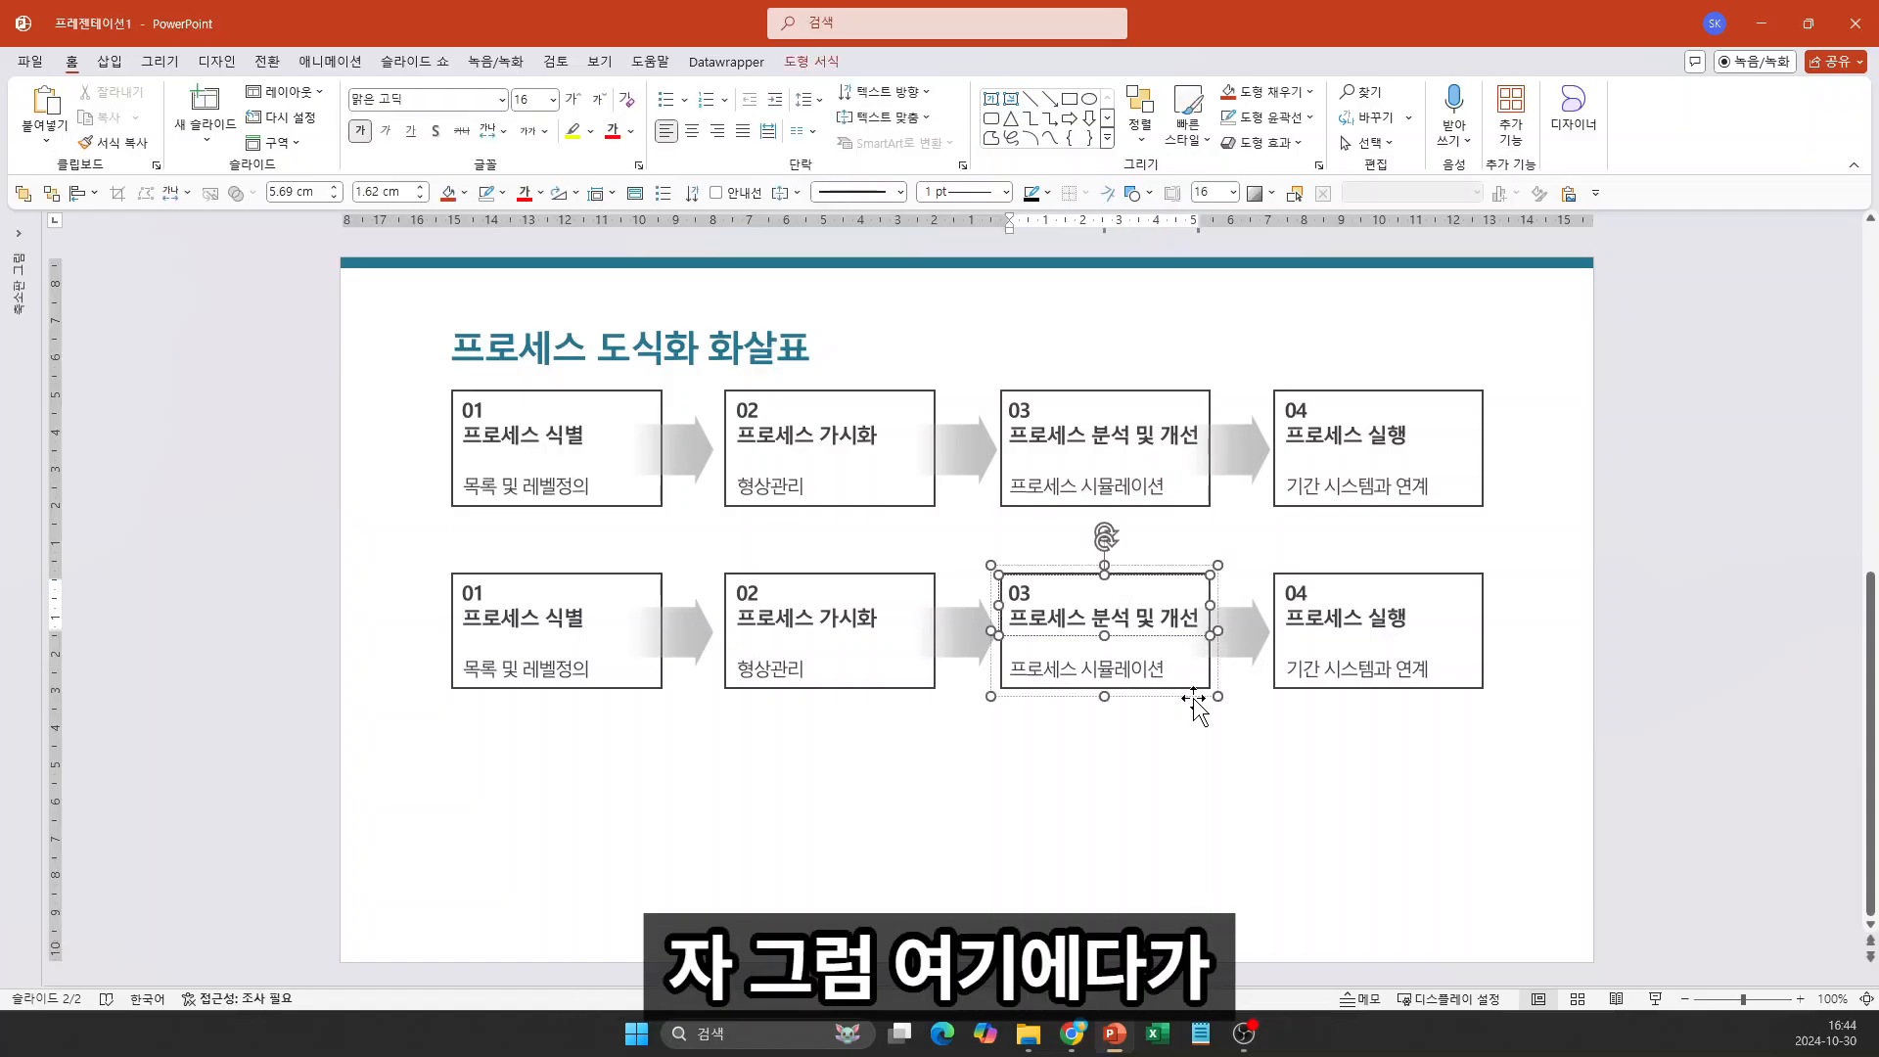
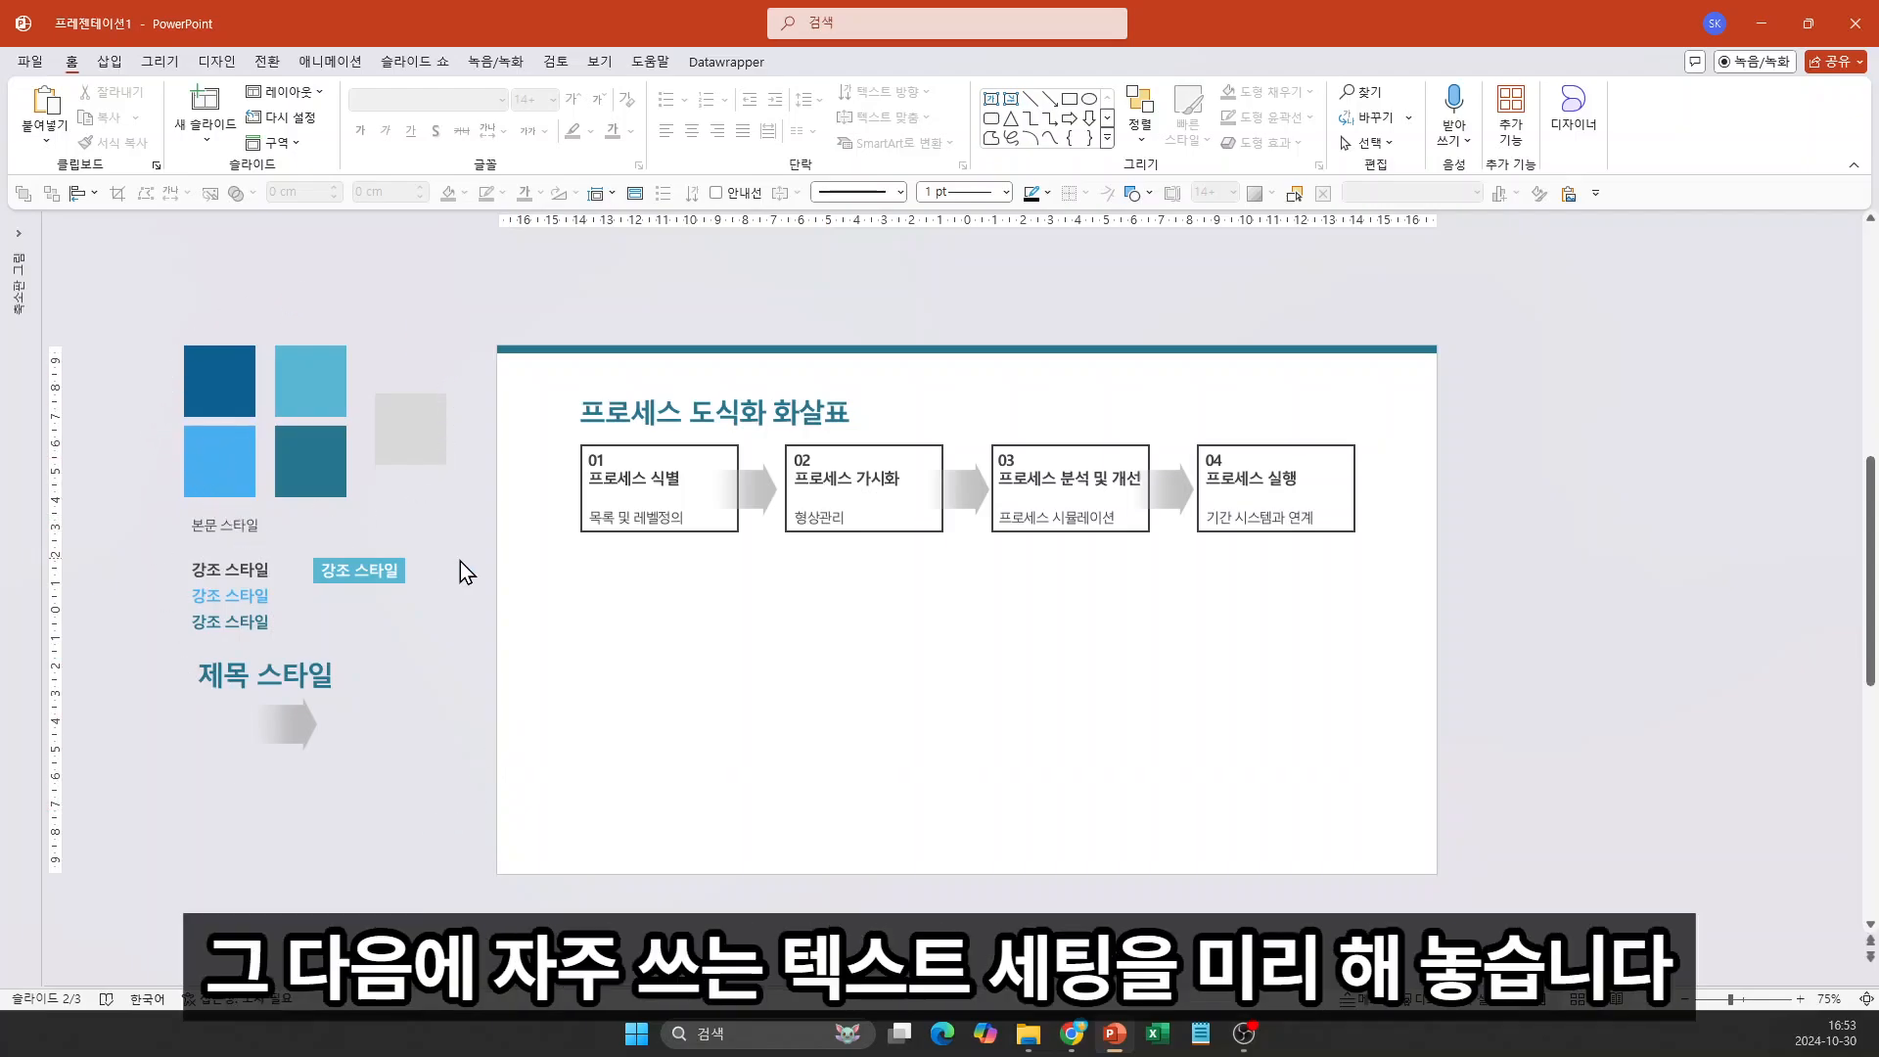
drag(499, 840, 168, 315)
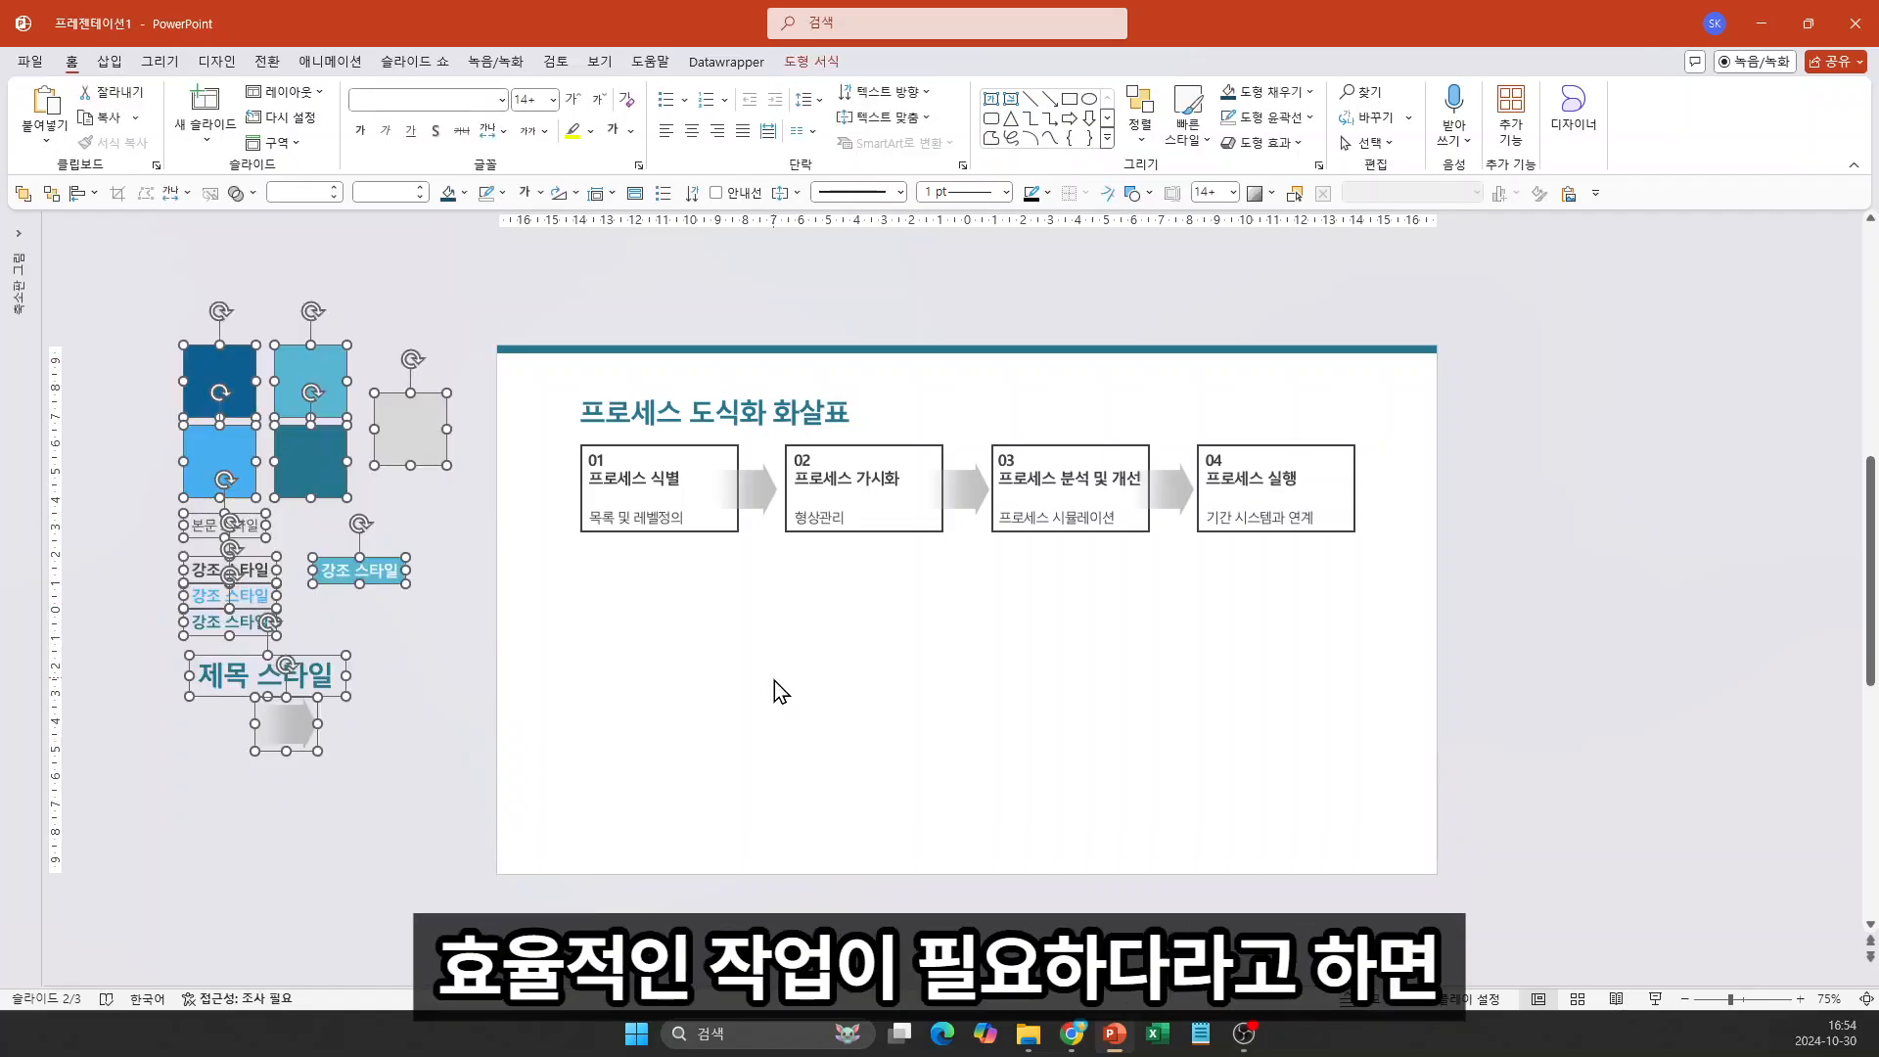
click(701, 684)
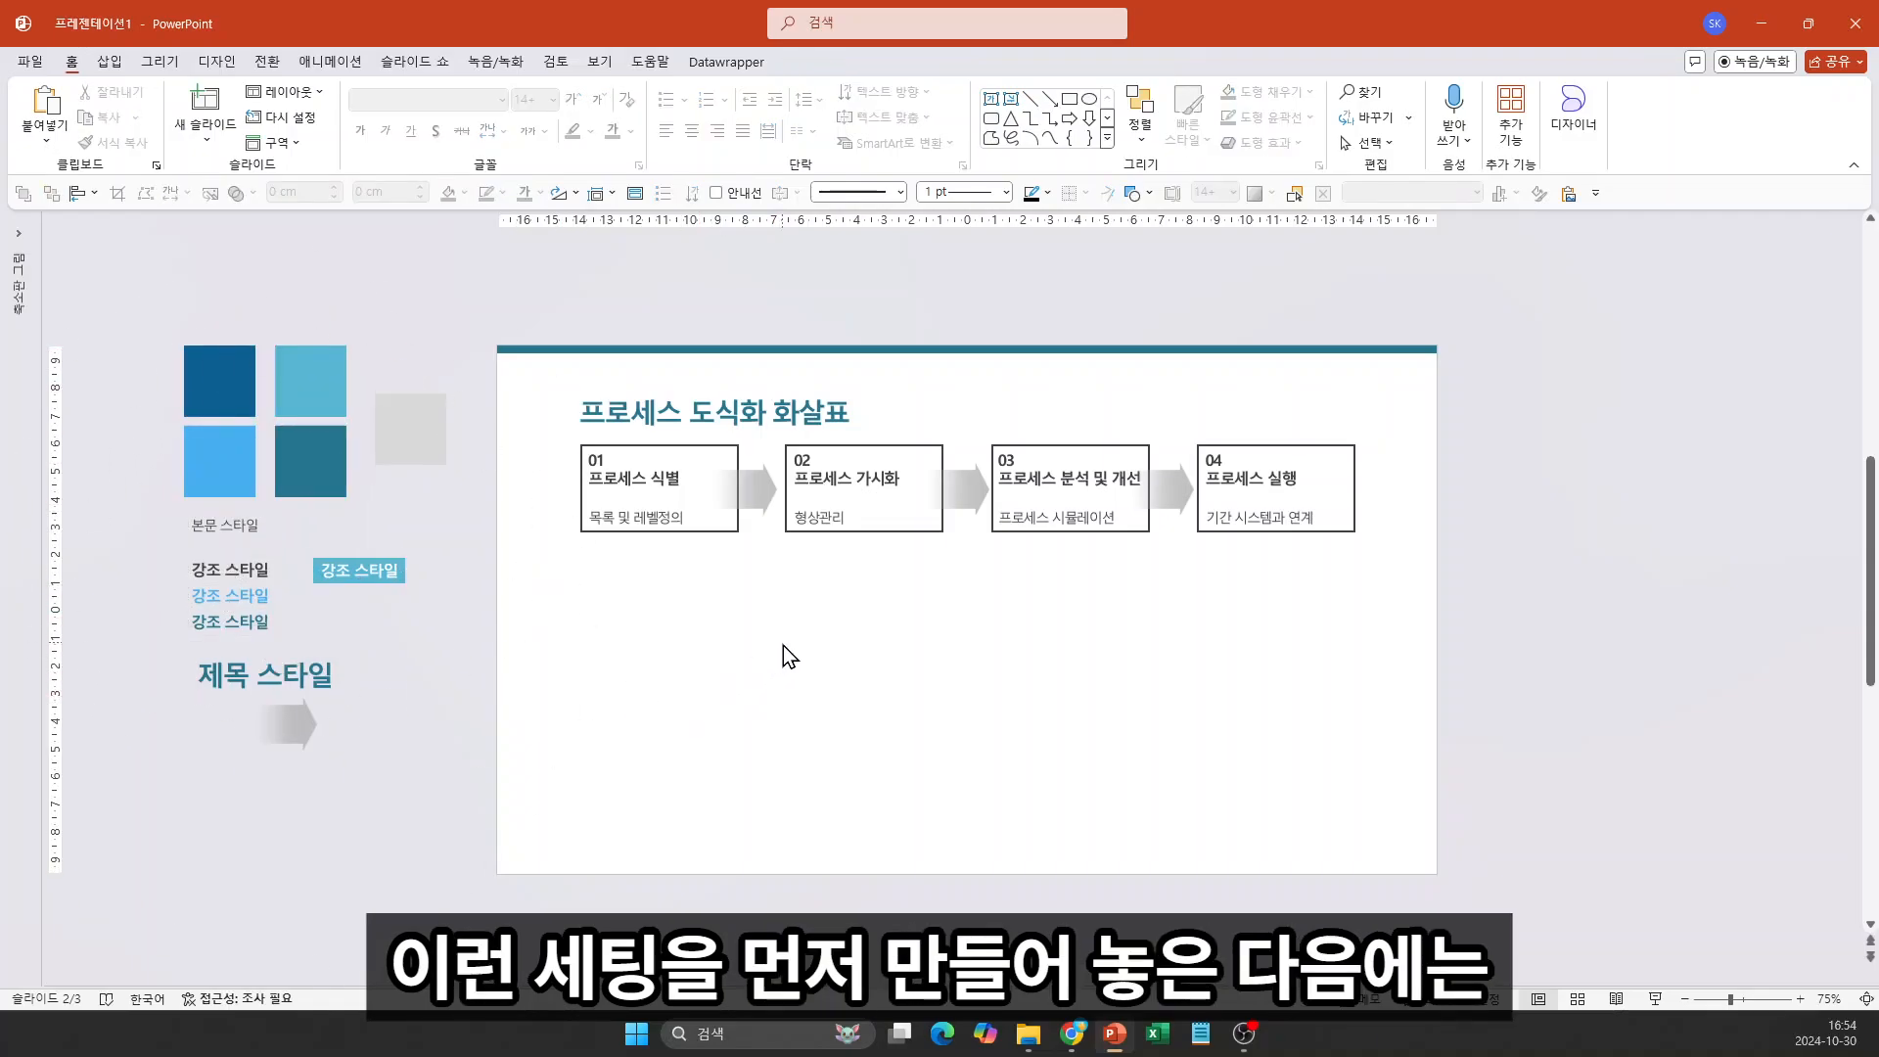
Ungroup the four process boxes and the arrows between them
drag(1450, 593, 569, 425)
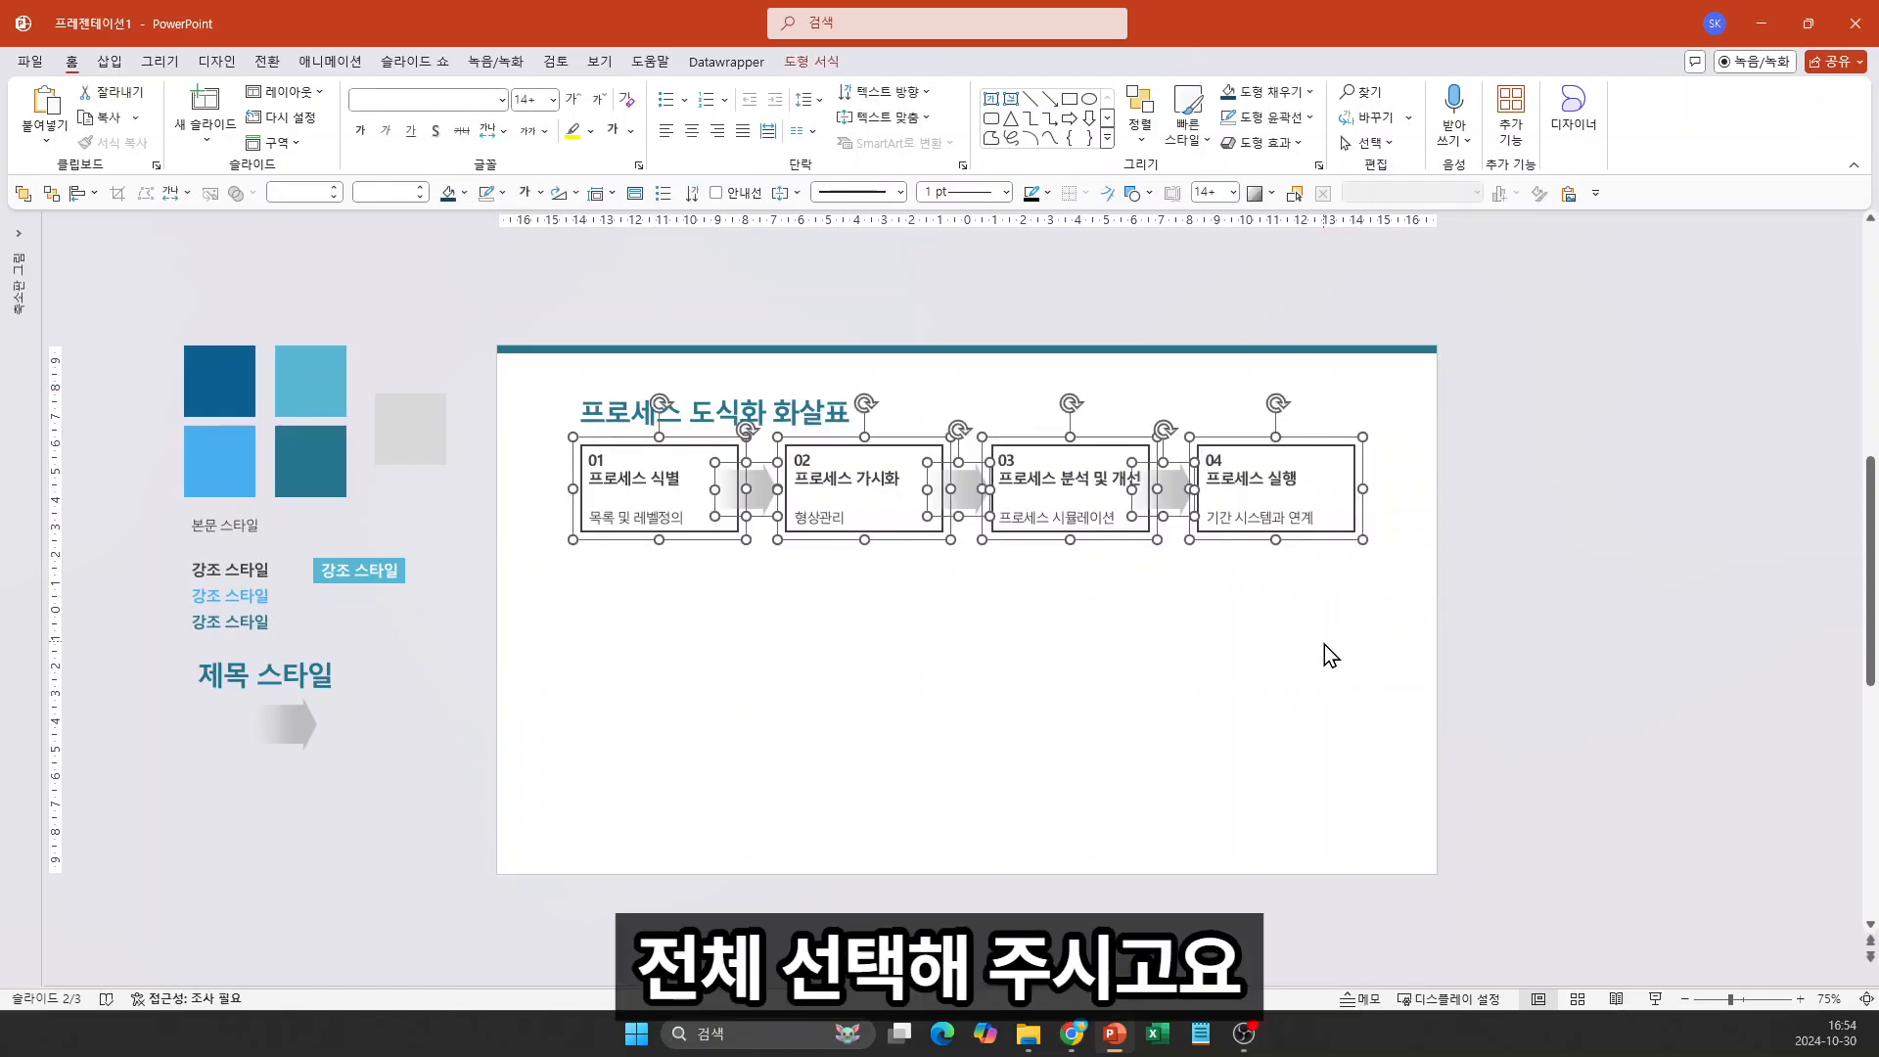
key(ctrl+shift+g)
click(1165, 608)
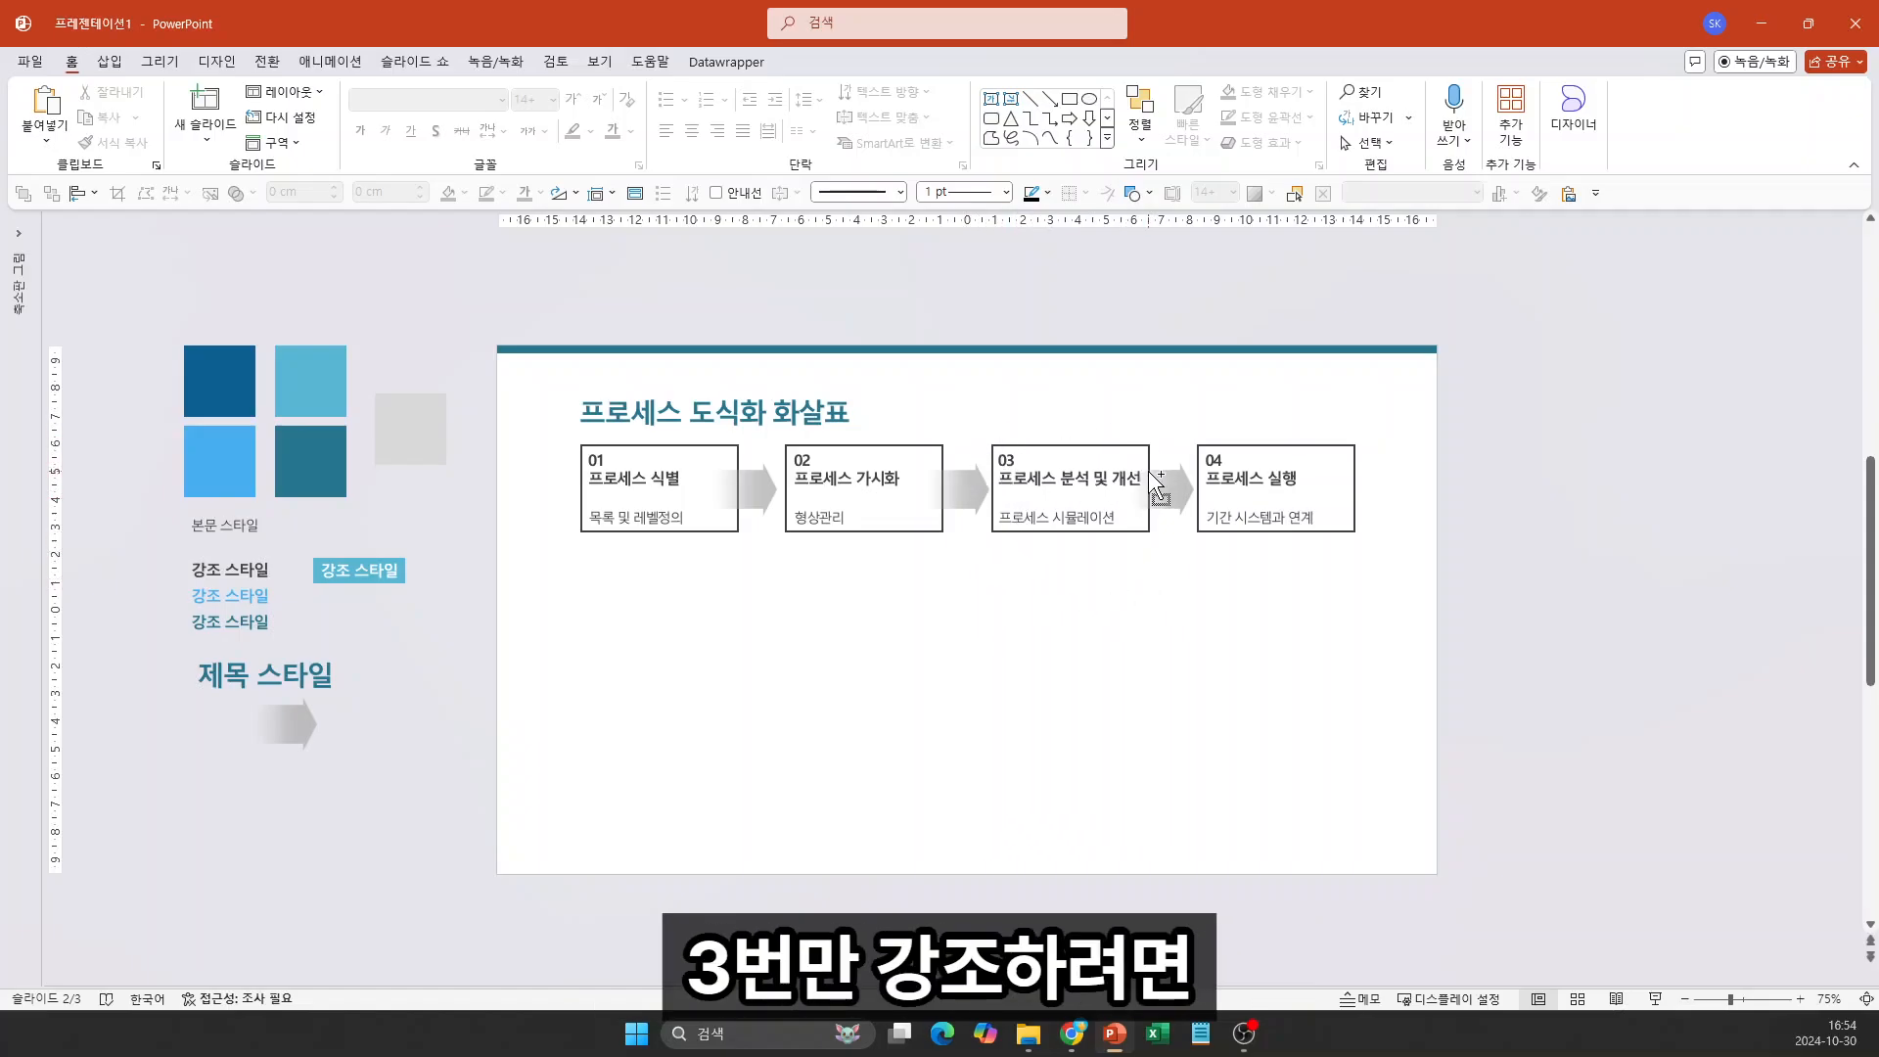
Apply the dark blue swatch's formatting to the box of process 03
ctrl+scroll(1151, 479, up, 3)
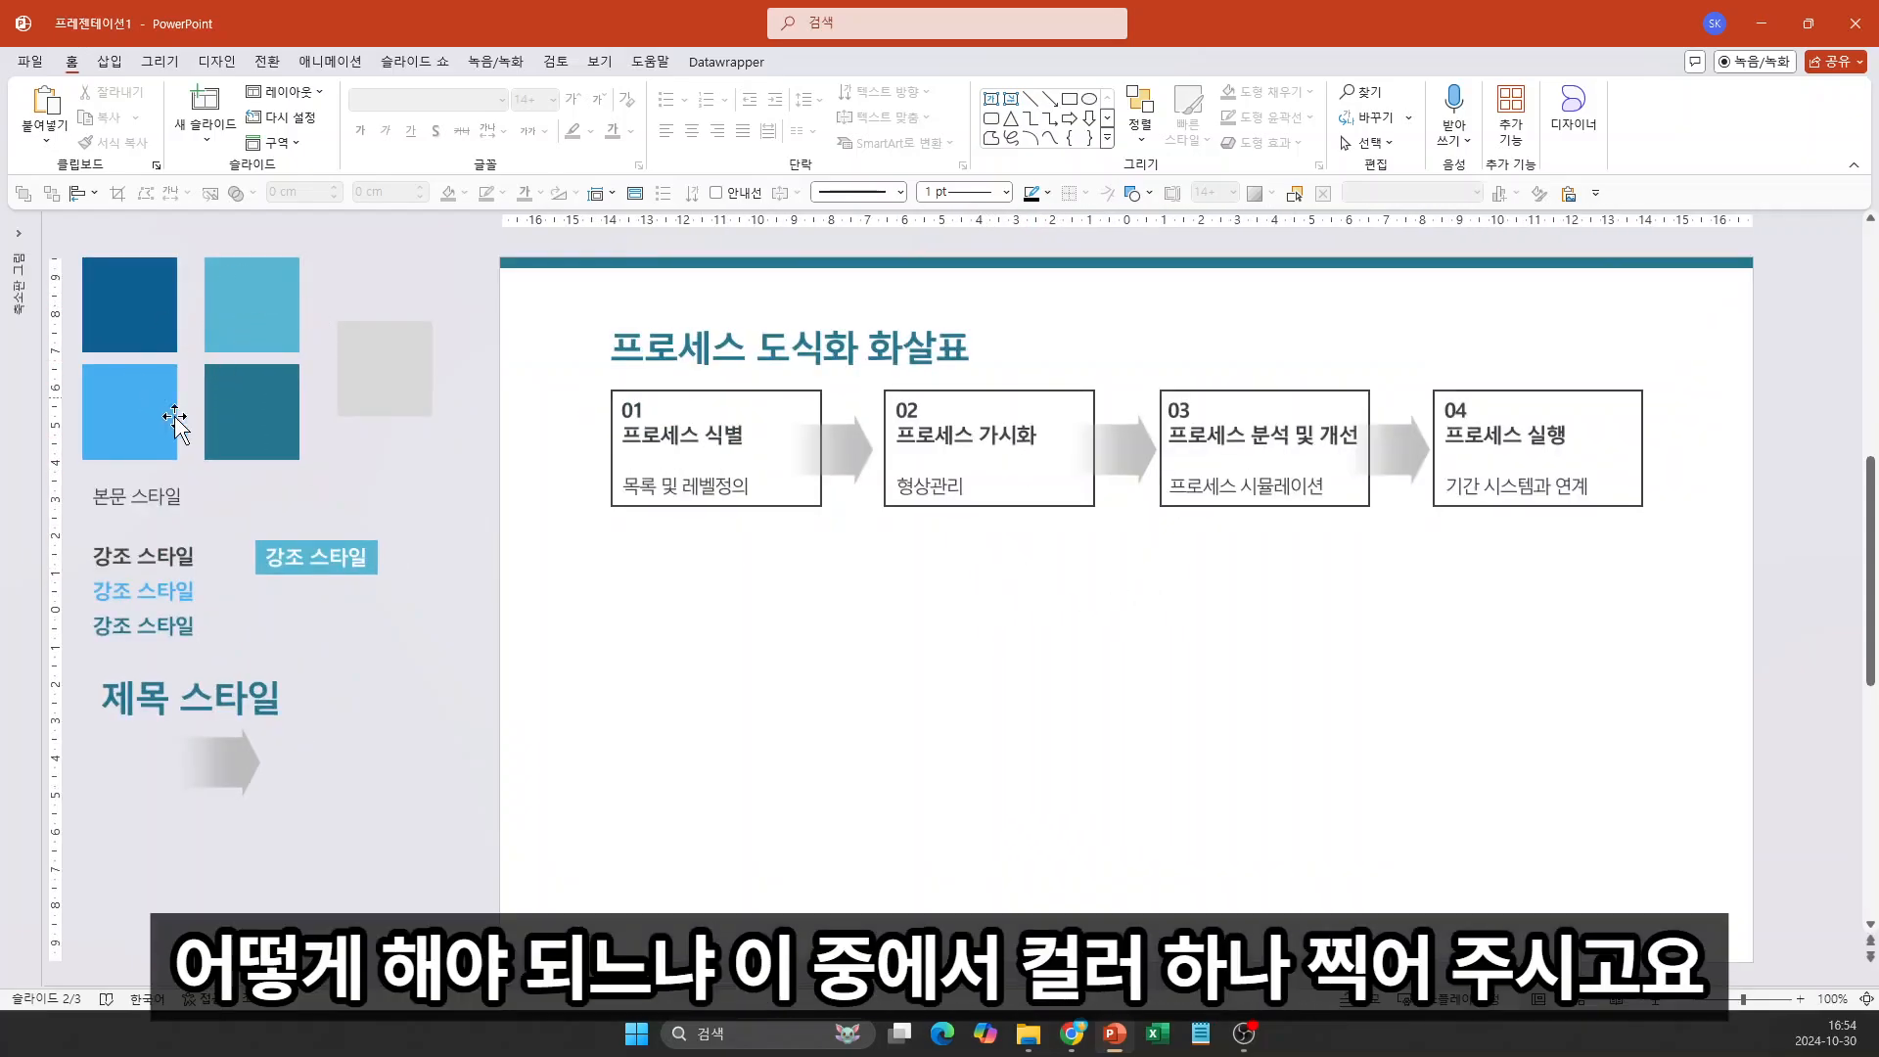
click(155, 313)
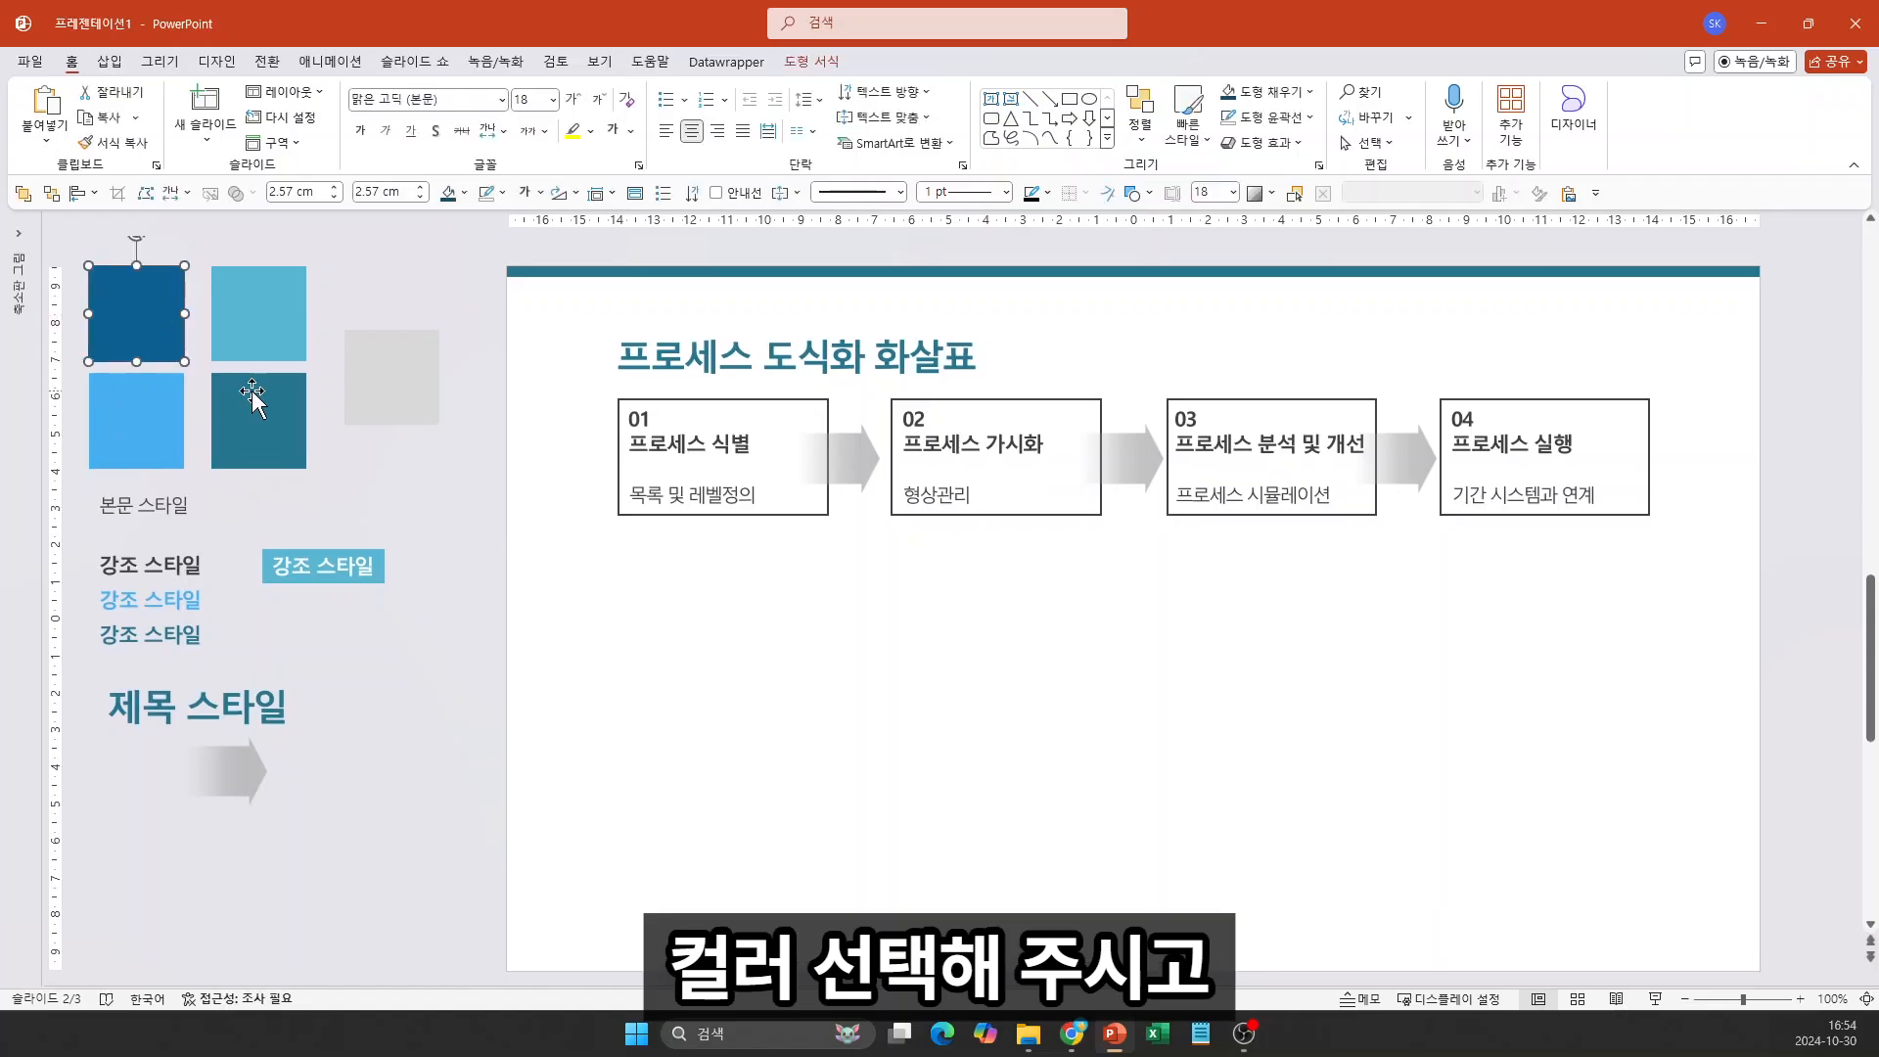
key(ctrl+shift+c)
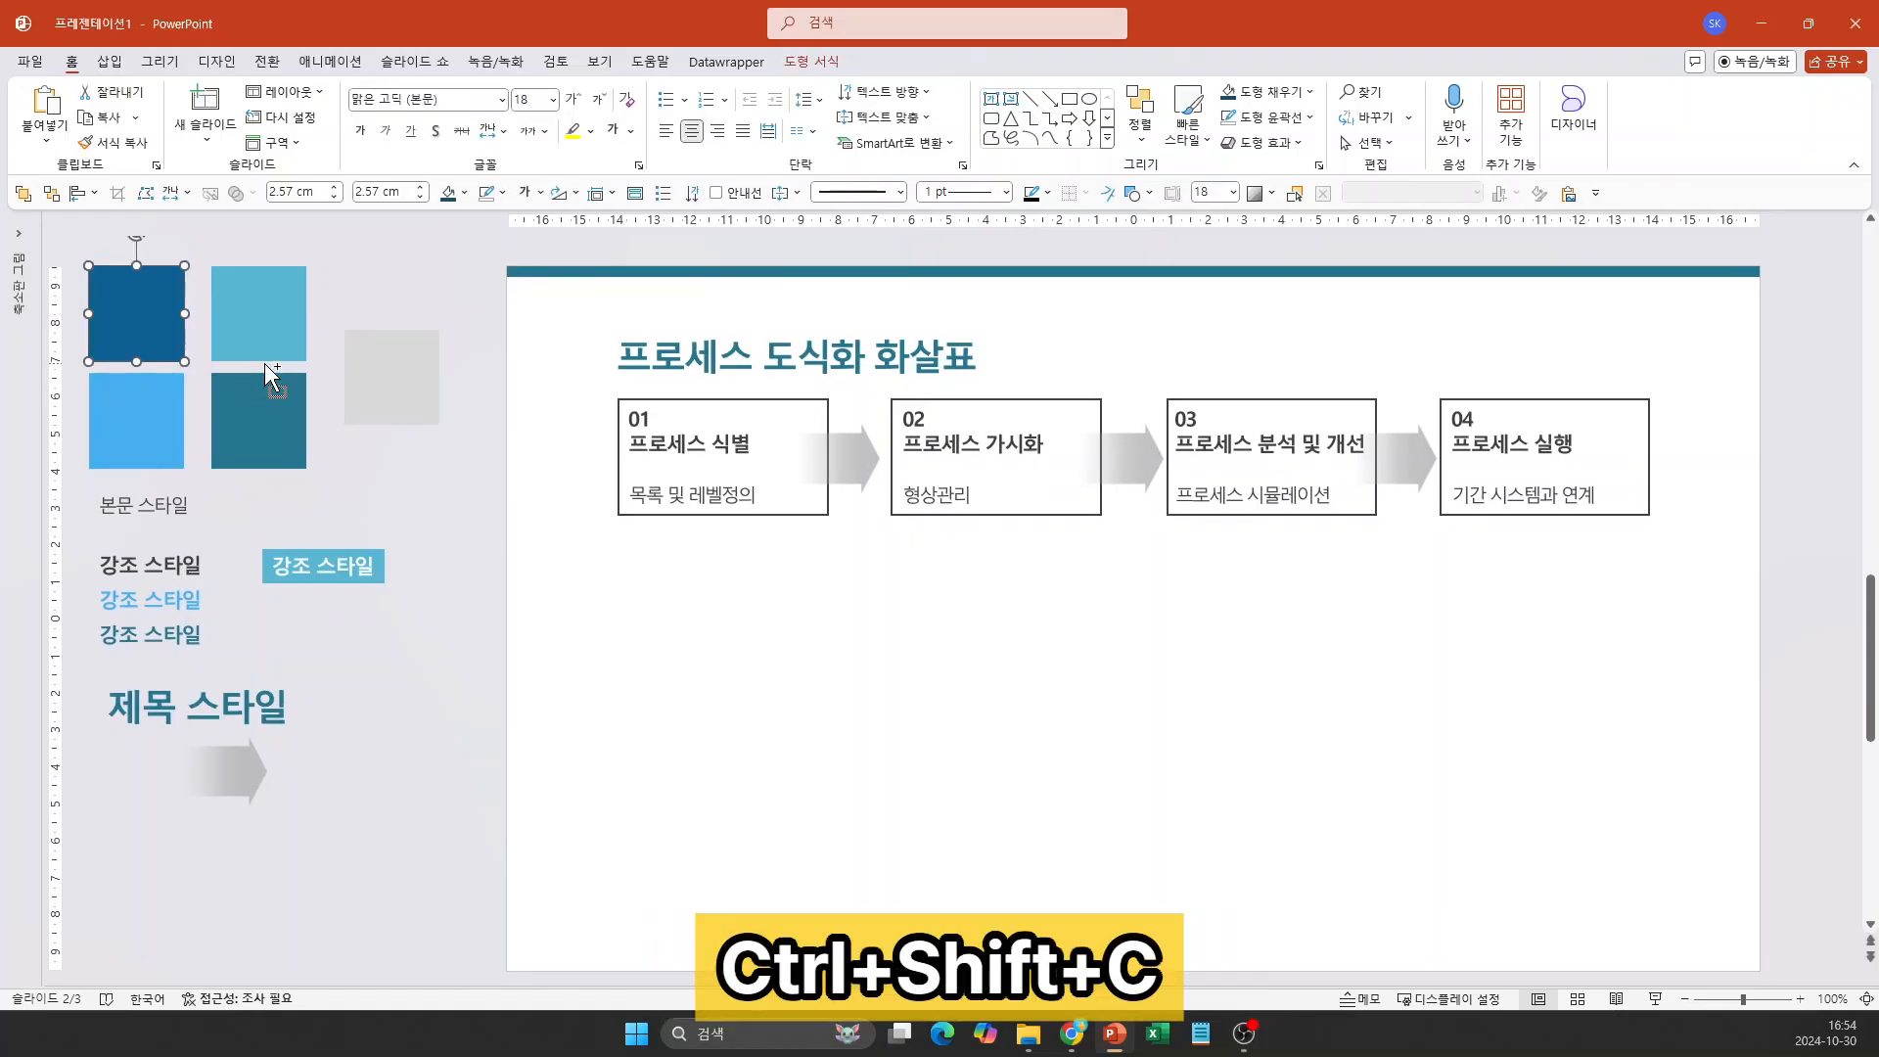
click(1324, 409)
drag(1369, 452, 1364, 507)
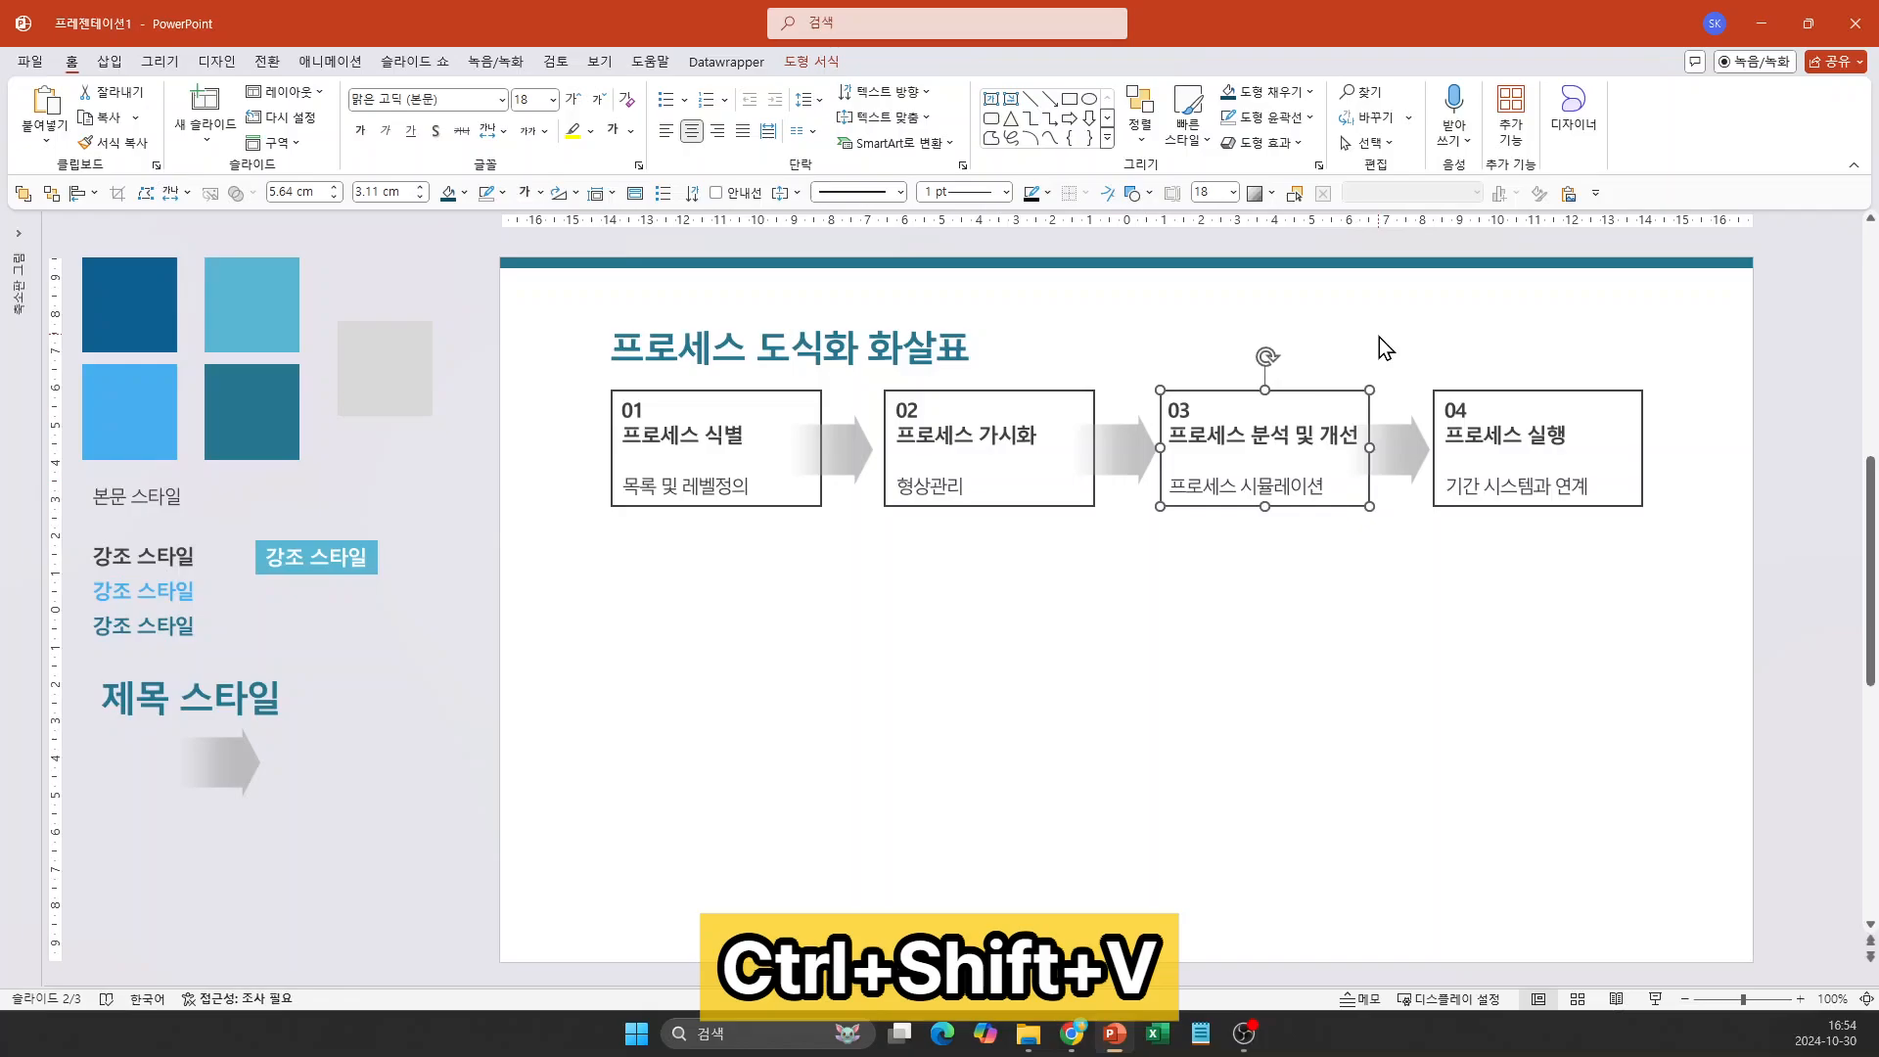
key(ctrl+shift+v)
click(1207, 628)
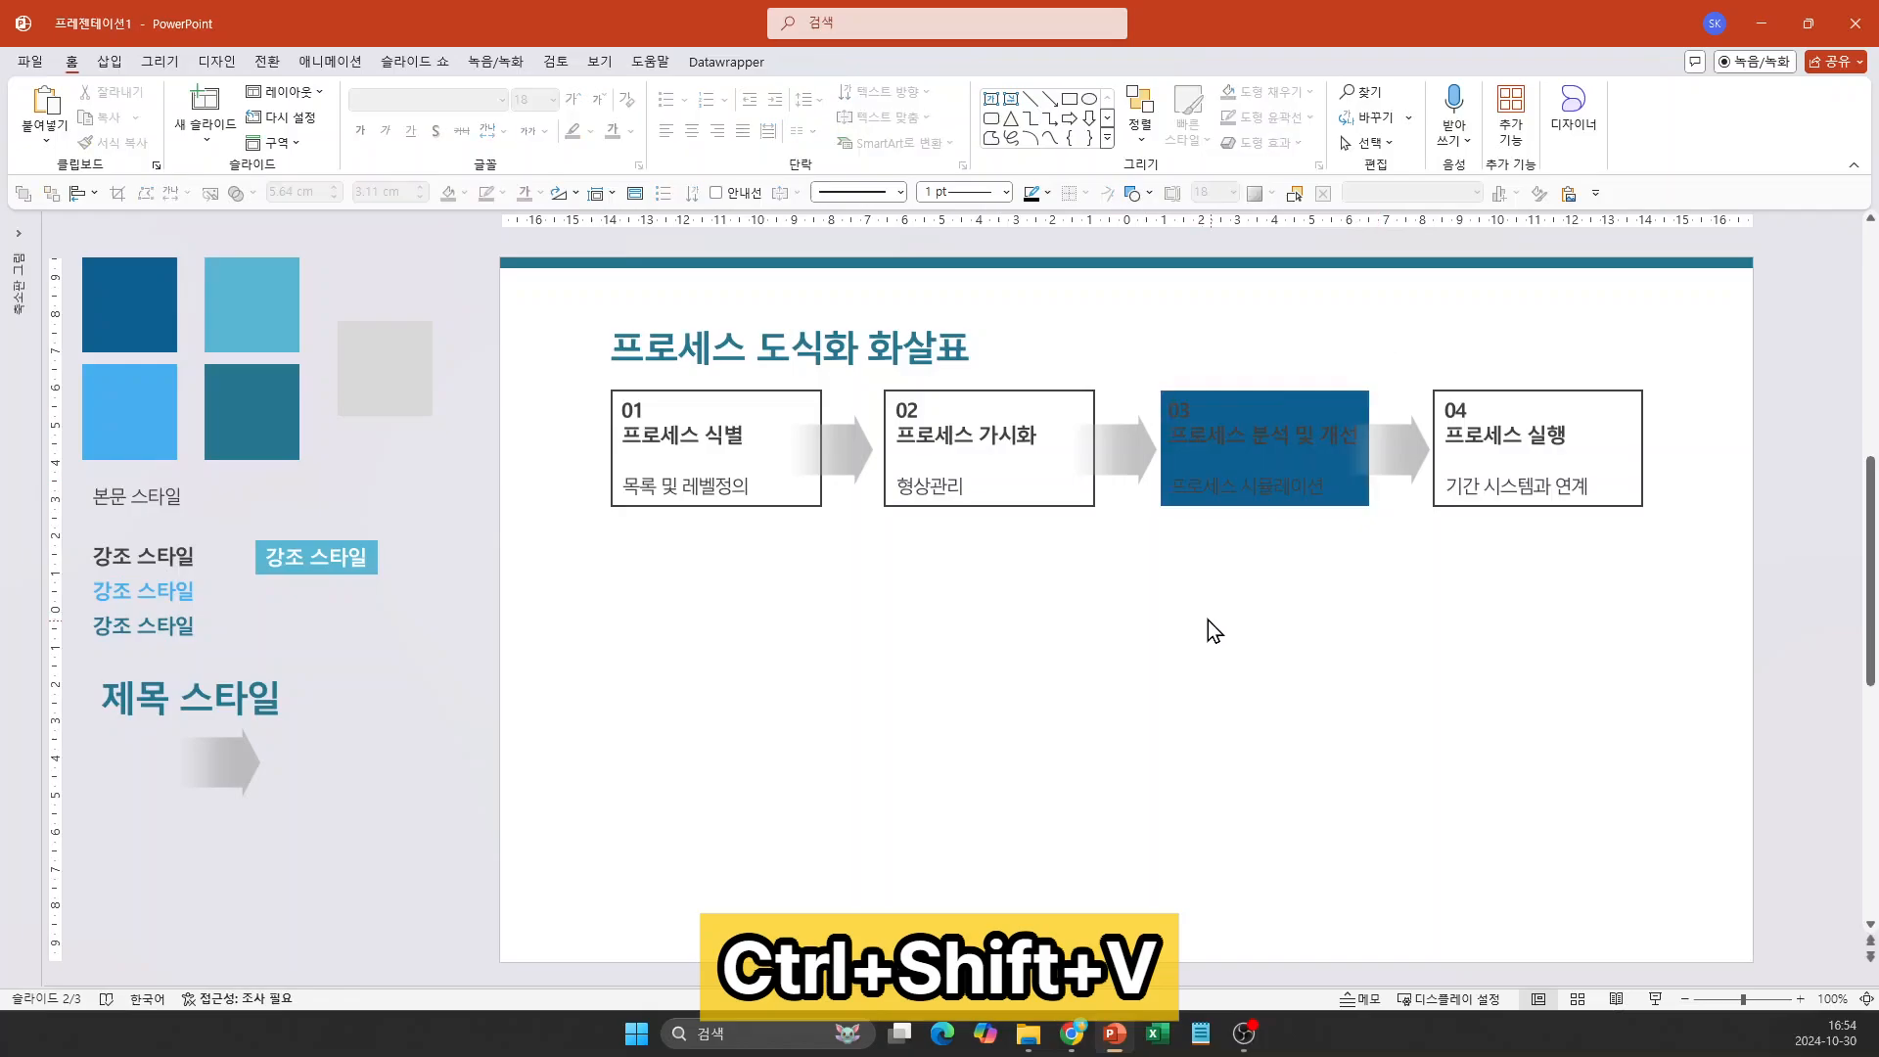
Set the heading and description text of process 03 to white
click(1216, 411)
shift+click(1235, 486)
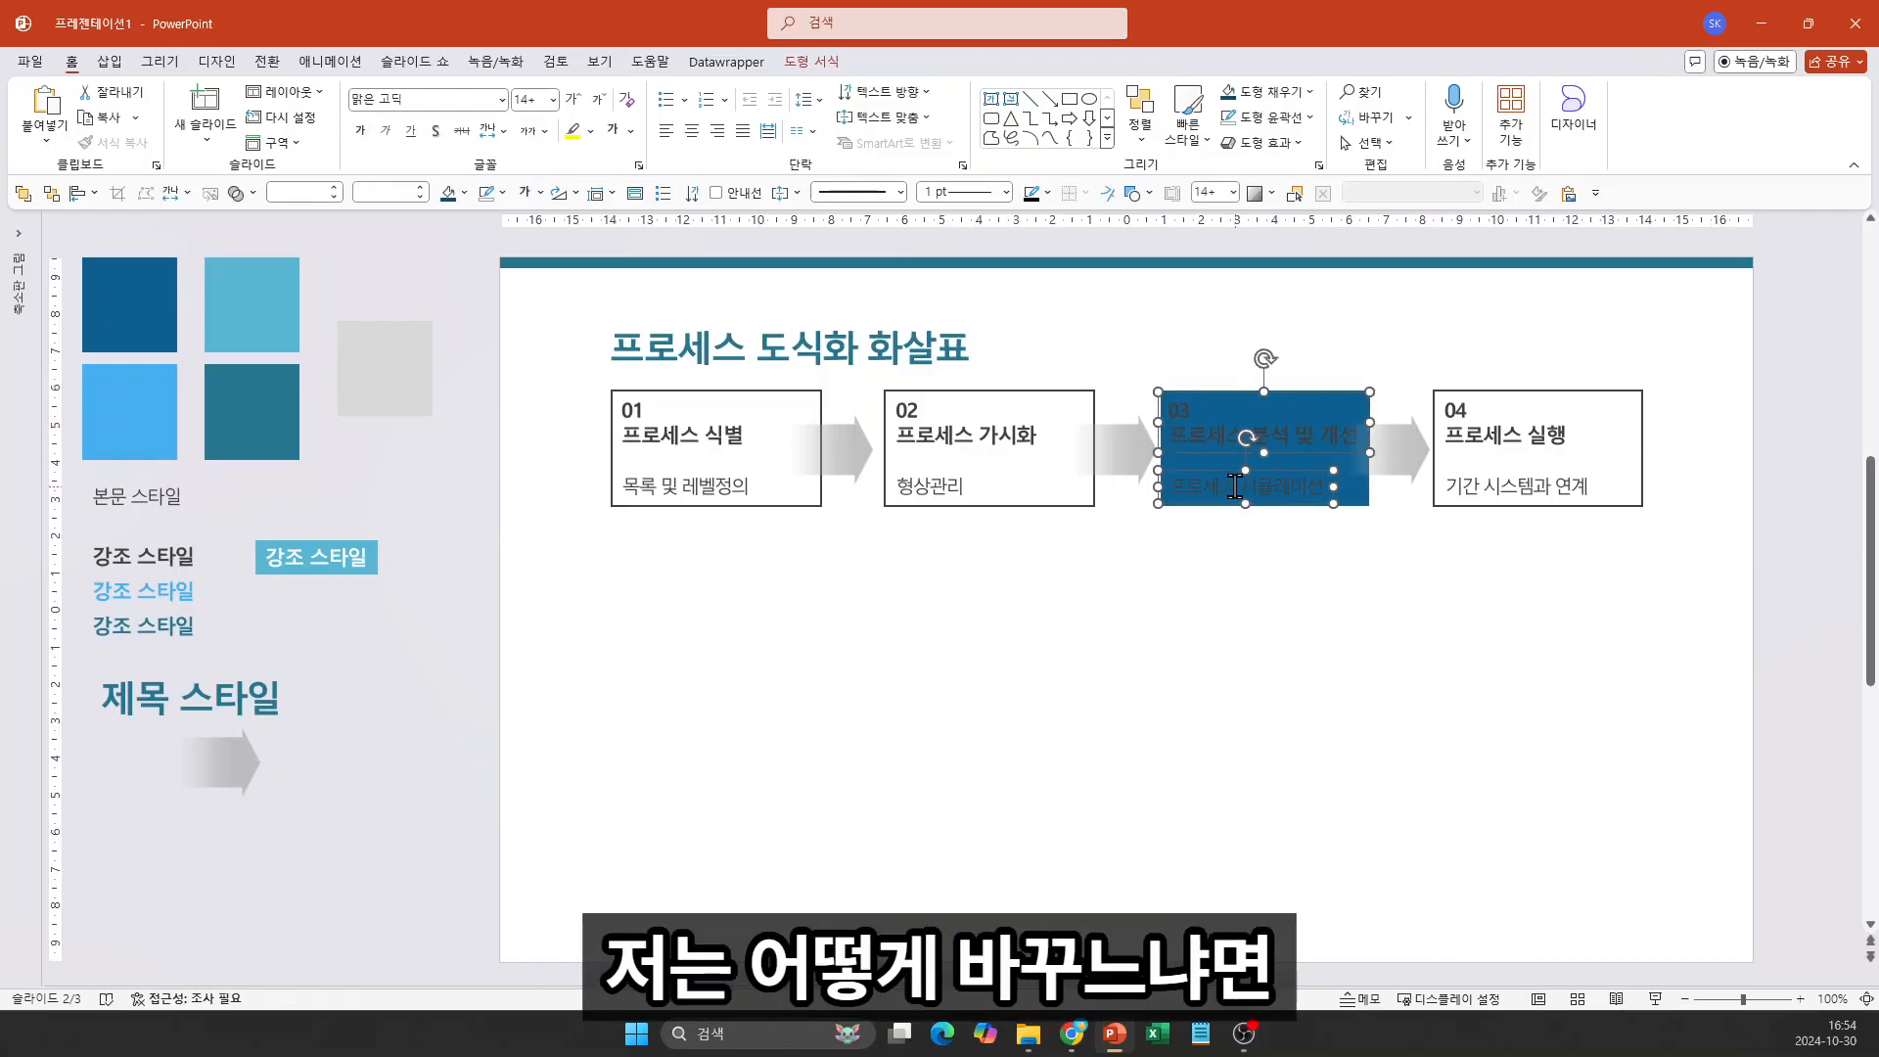
key(alt)
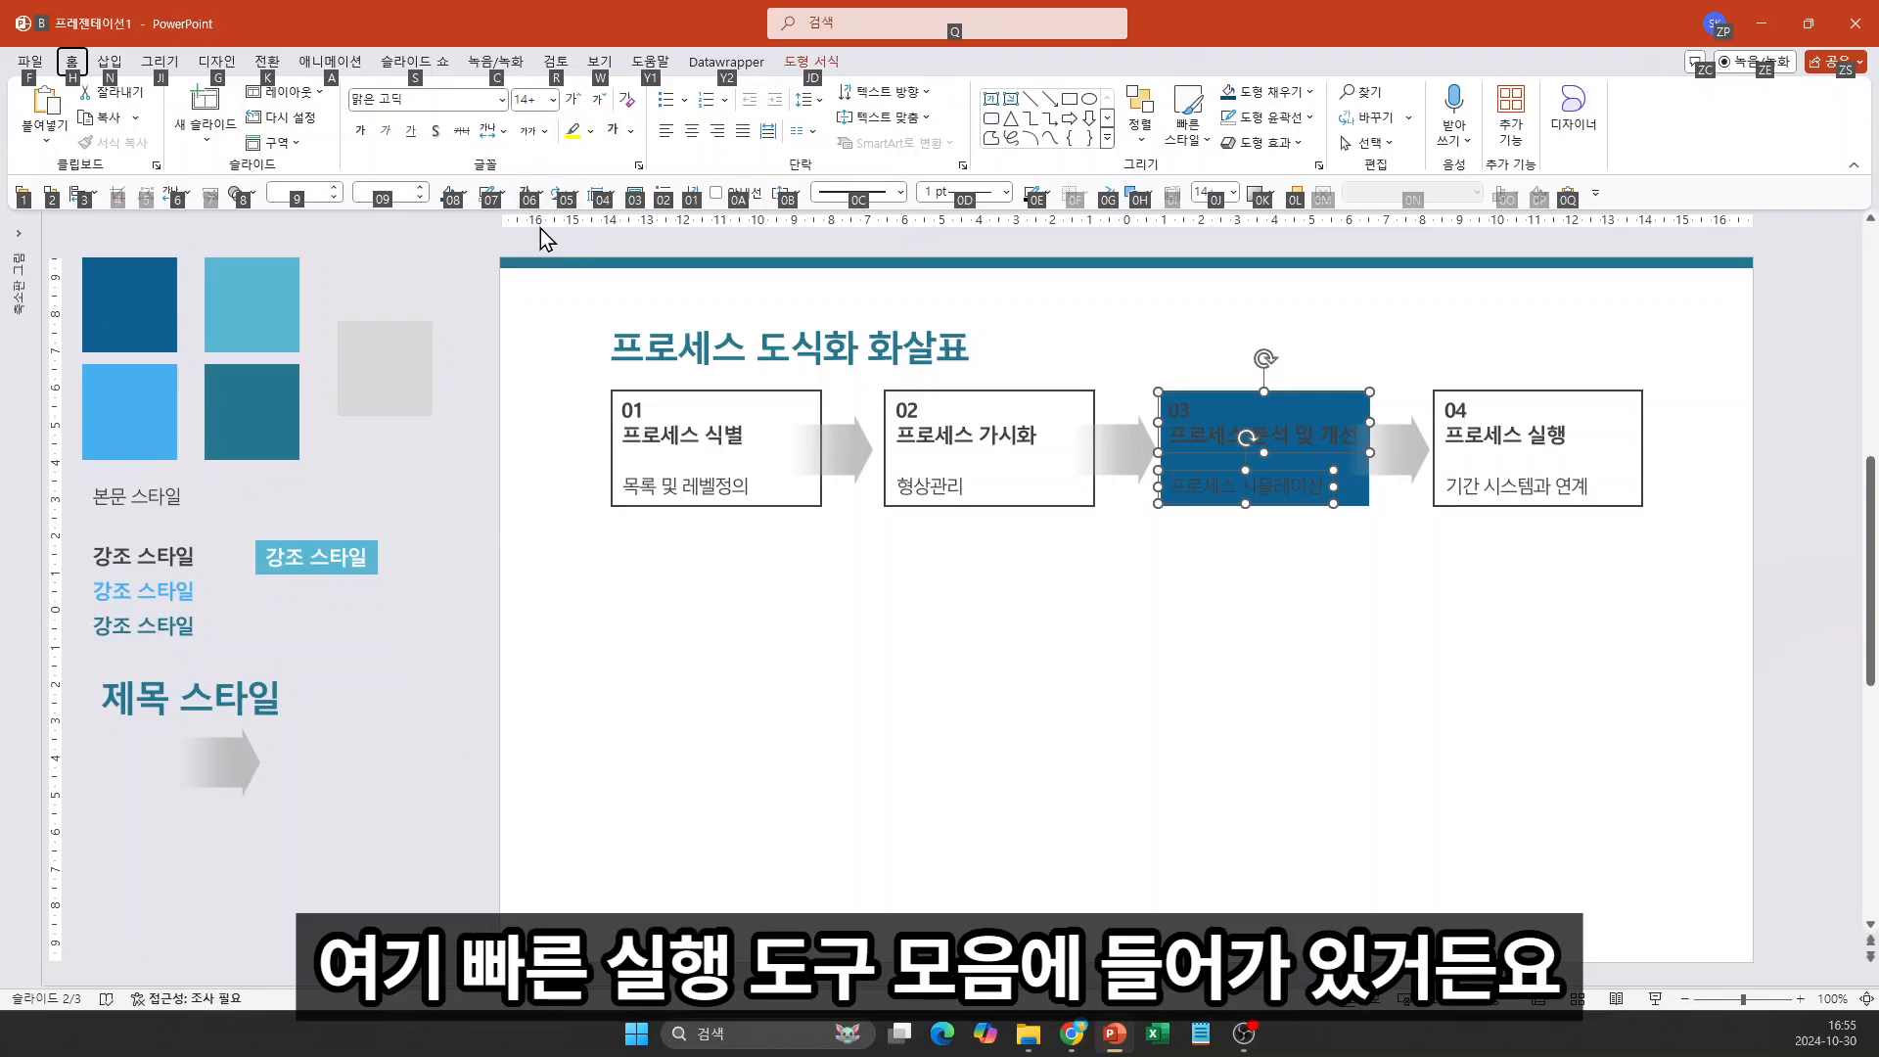
key(0)
key(6)
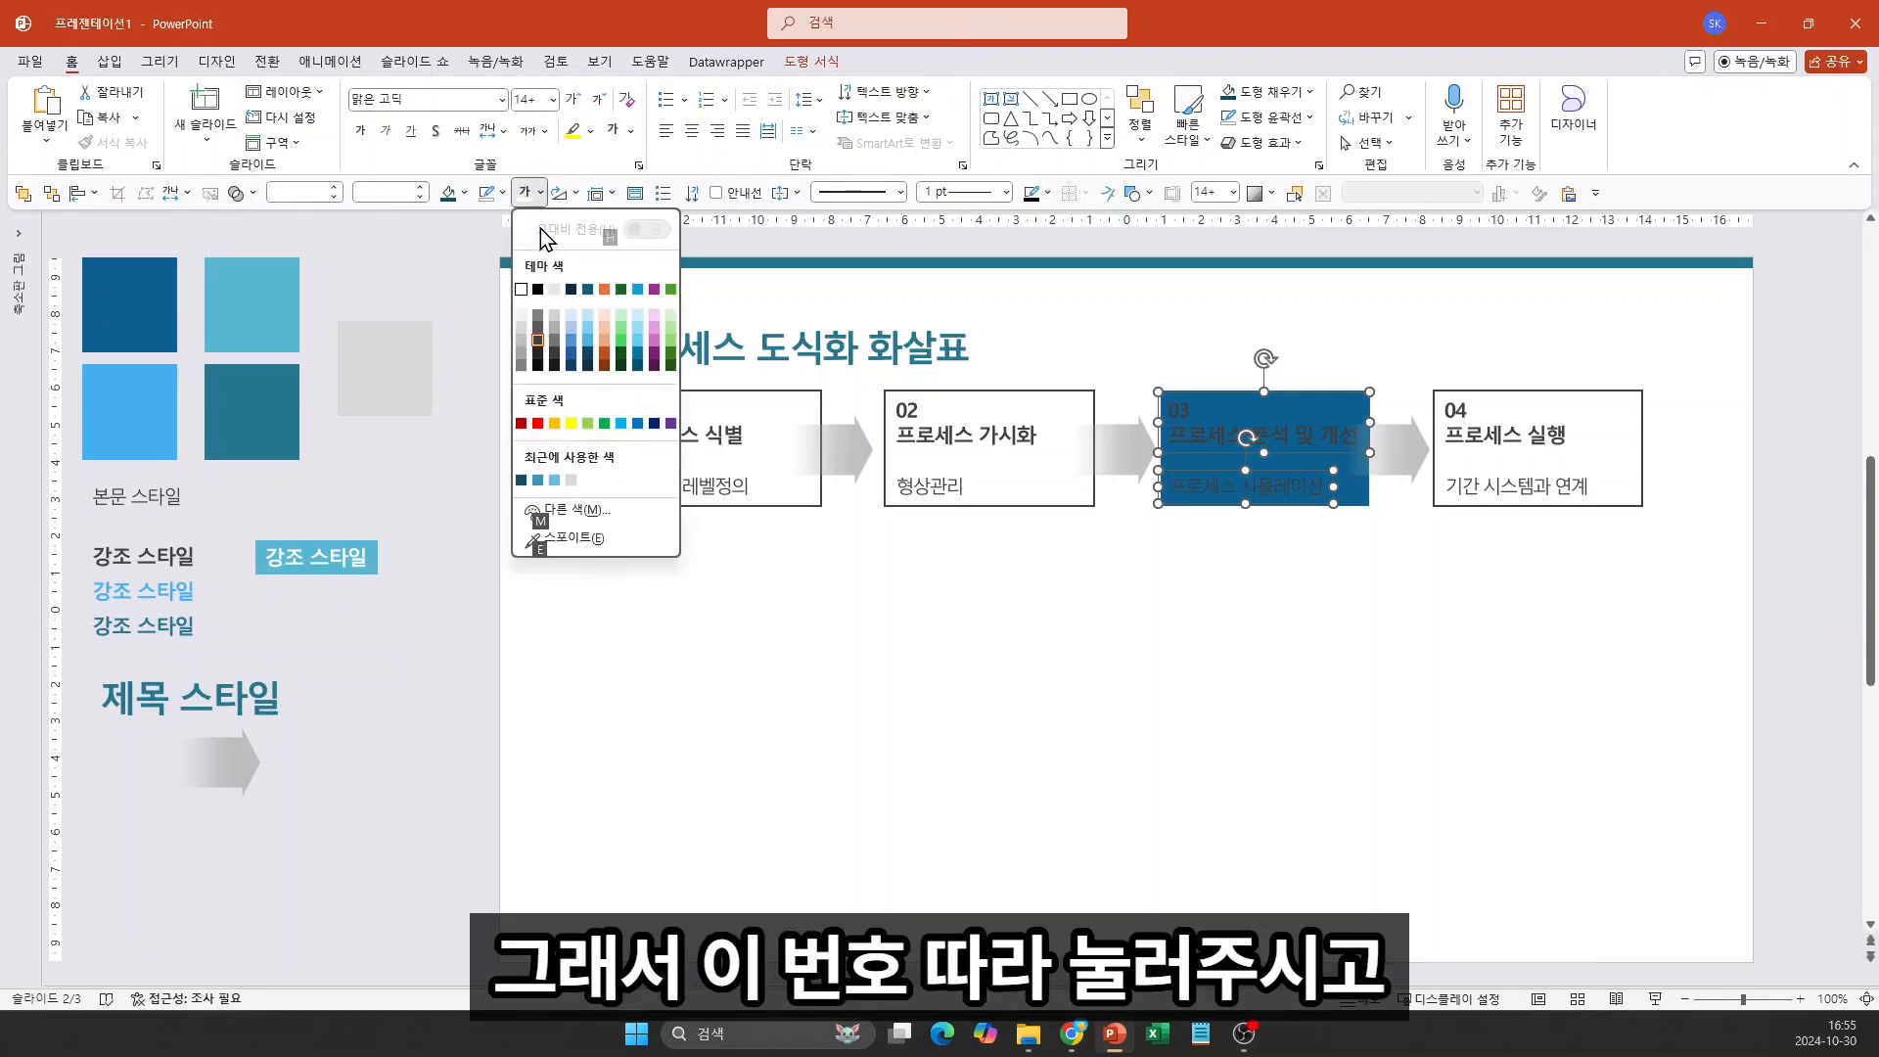
key(Up)
key(Down)
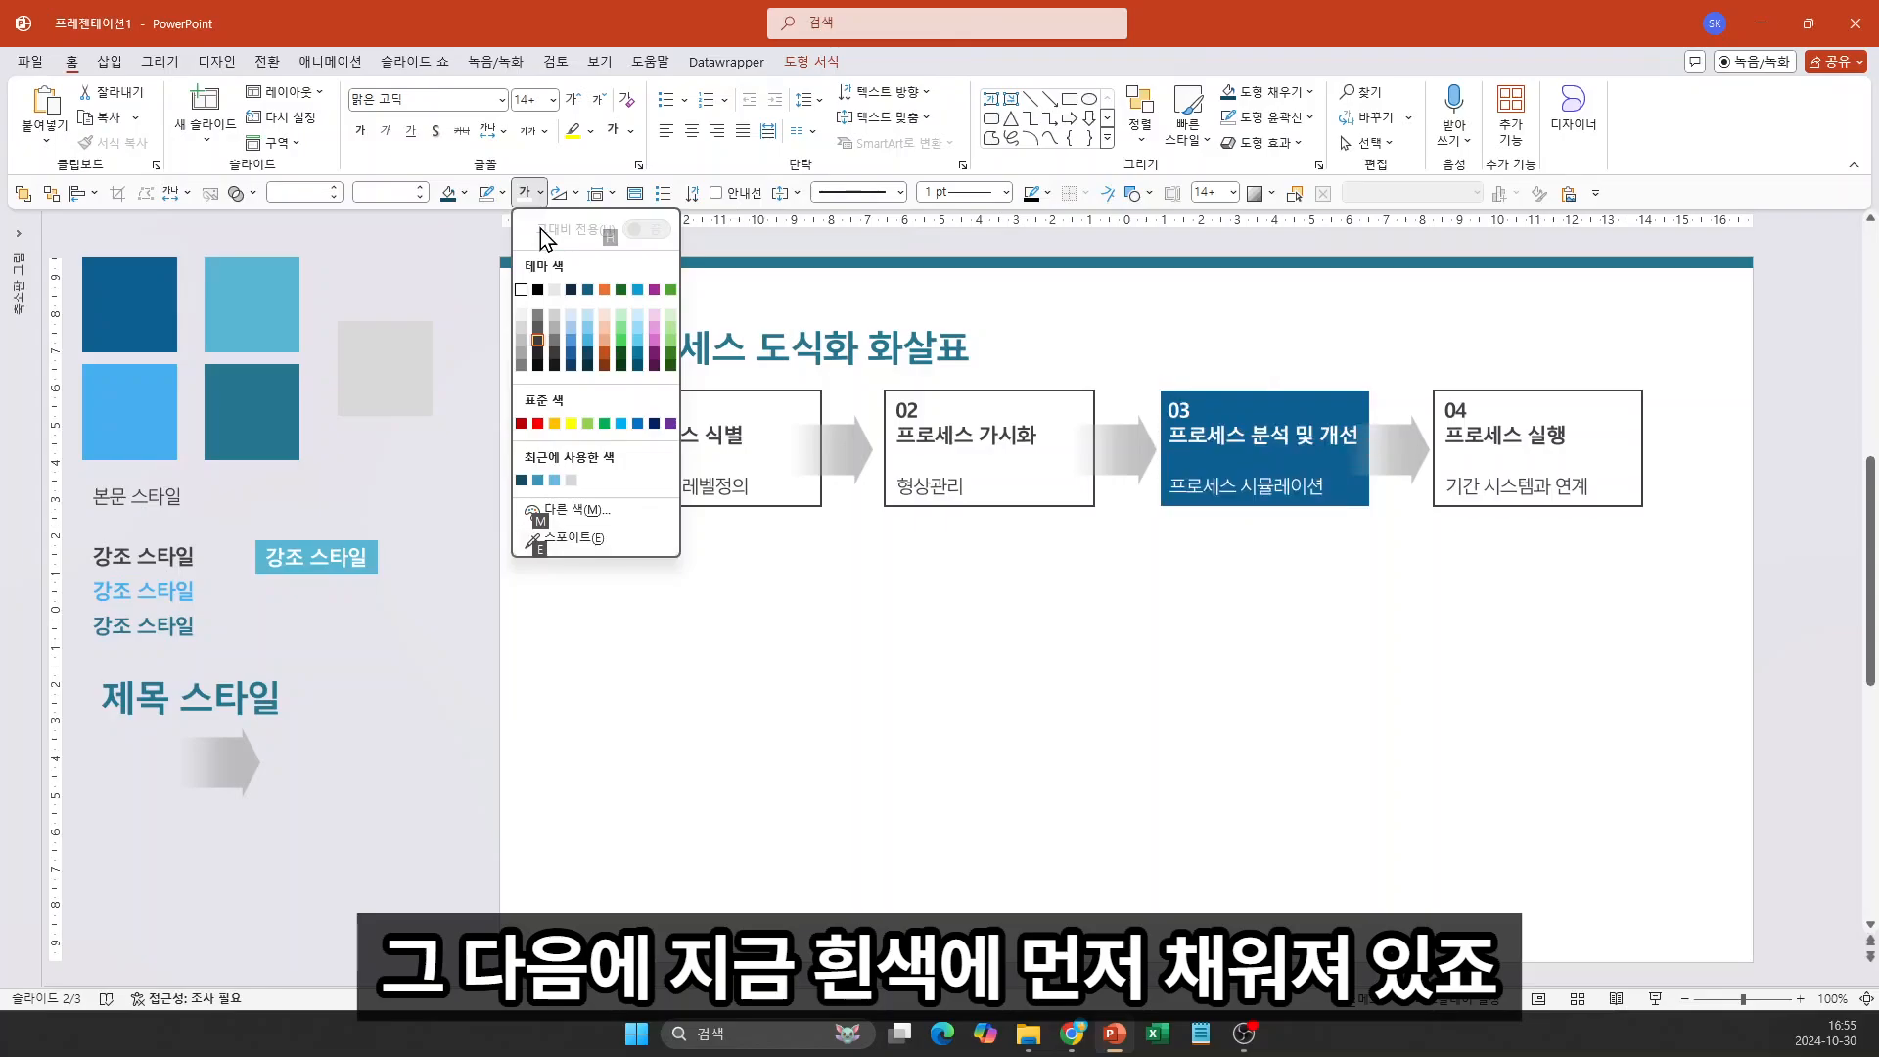
key(Return)
click(1137, 616)
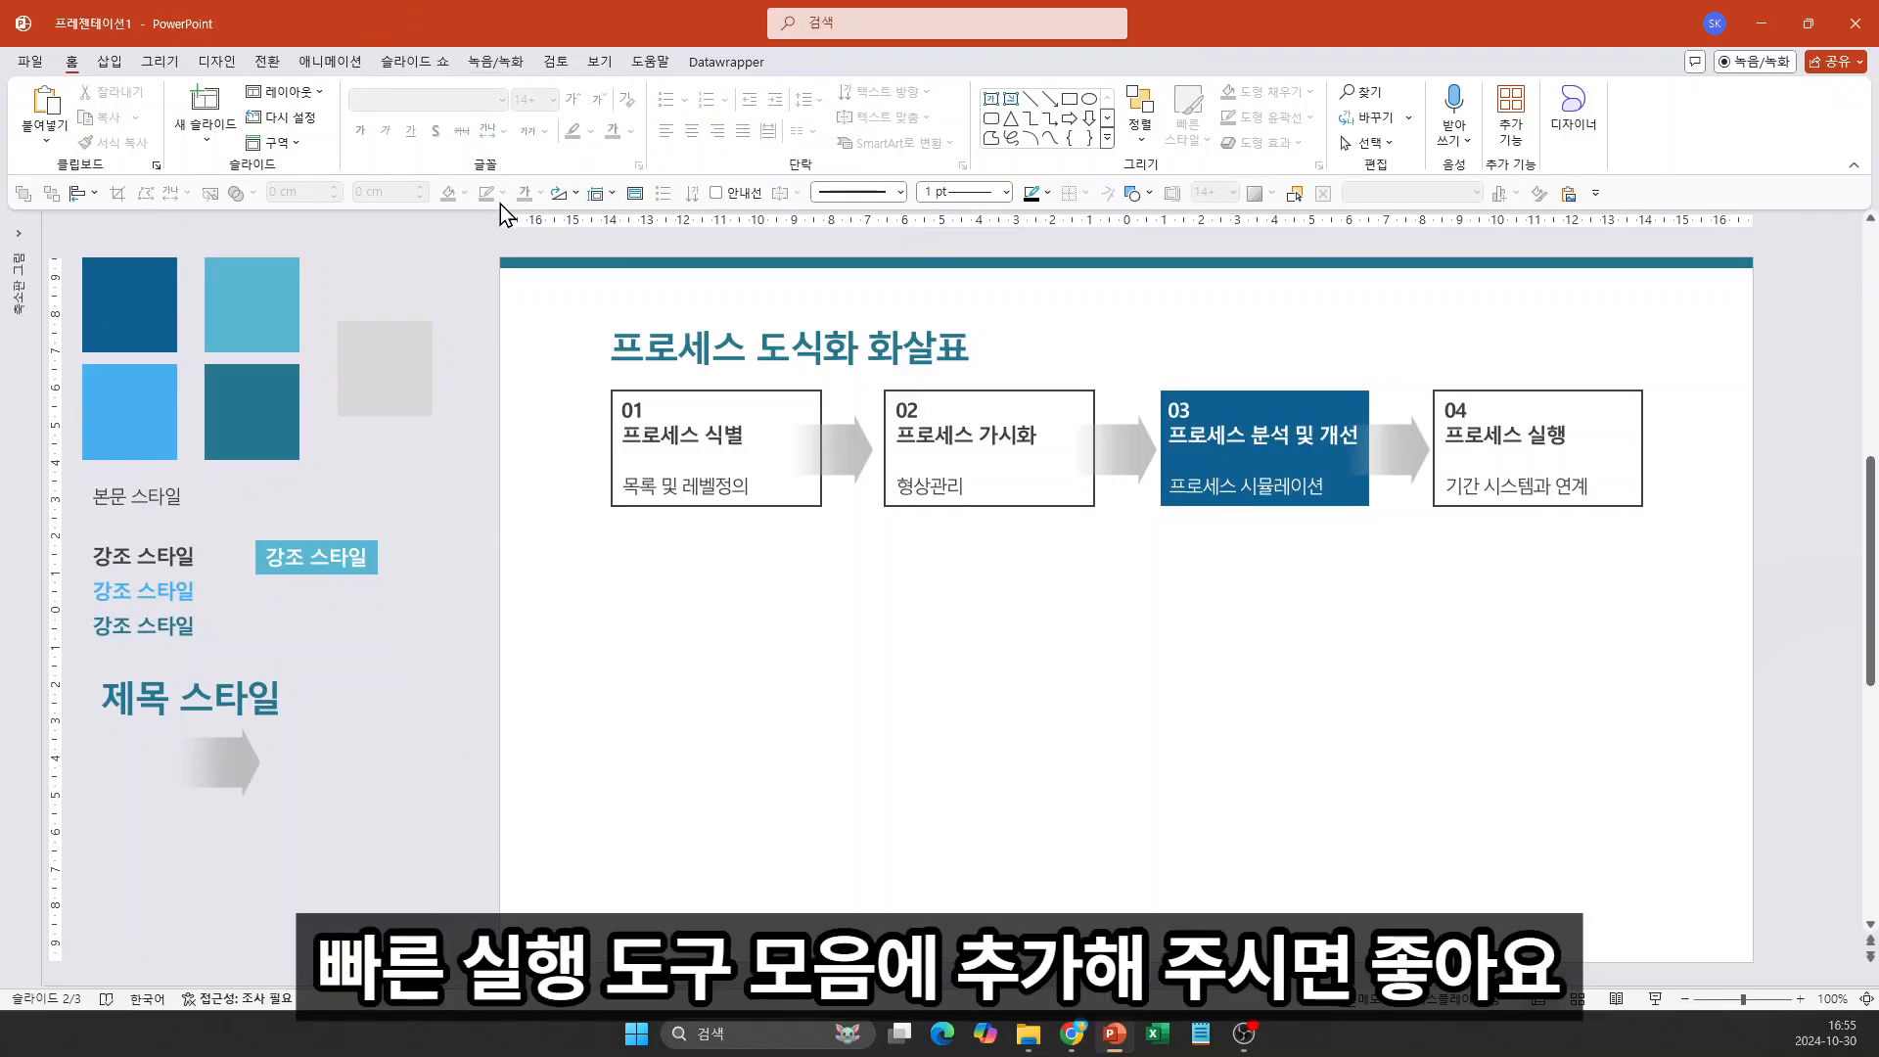
Duplicate the whole process row beneath the original and give the copy's blue box 03 the plain outlined formatting of box 02
drag(1681, 571, 532, 374)
drag(796, 404, 811, 566)
click(988, 587)
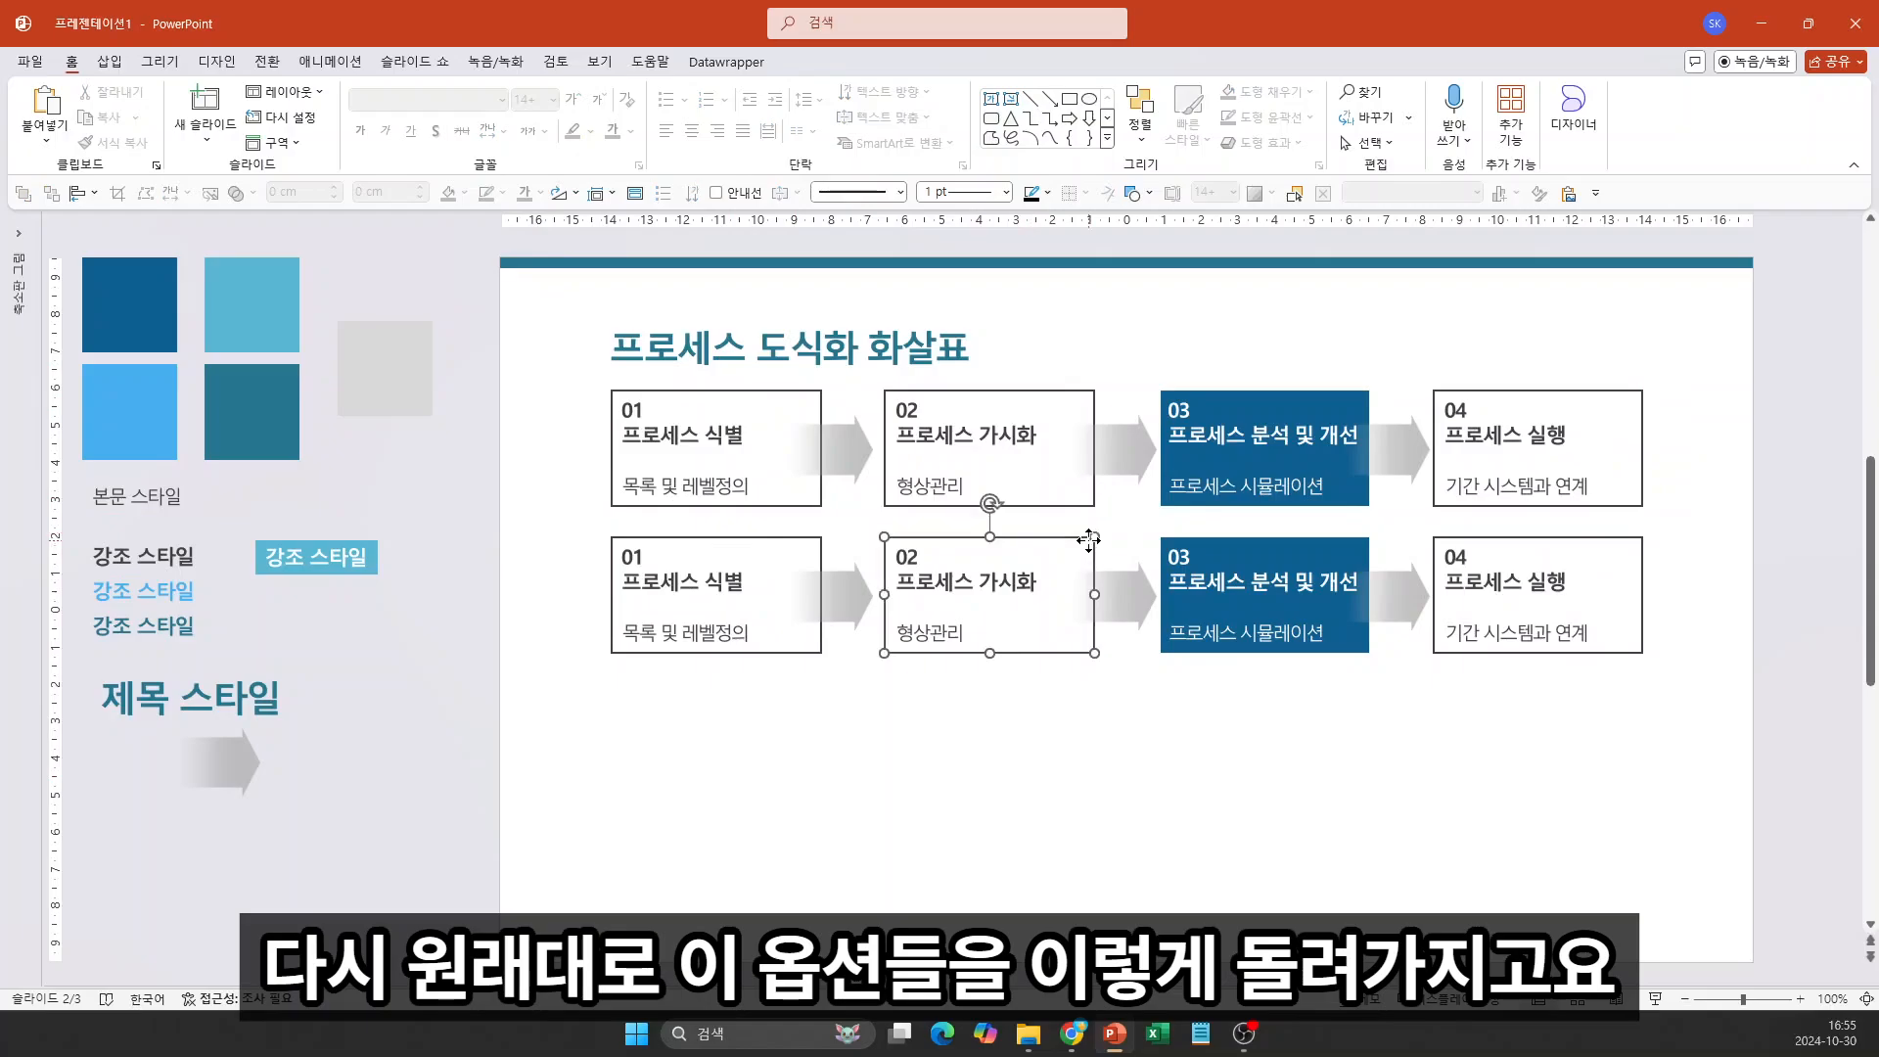
click(1361, 644)
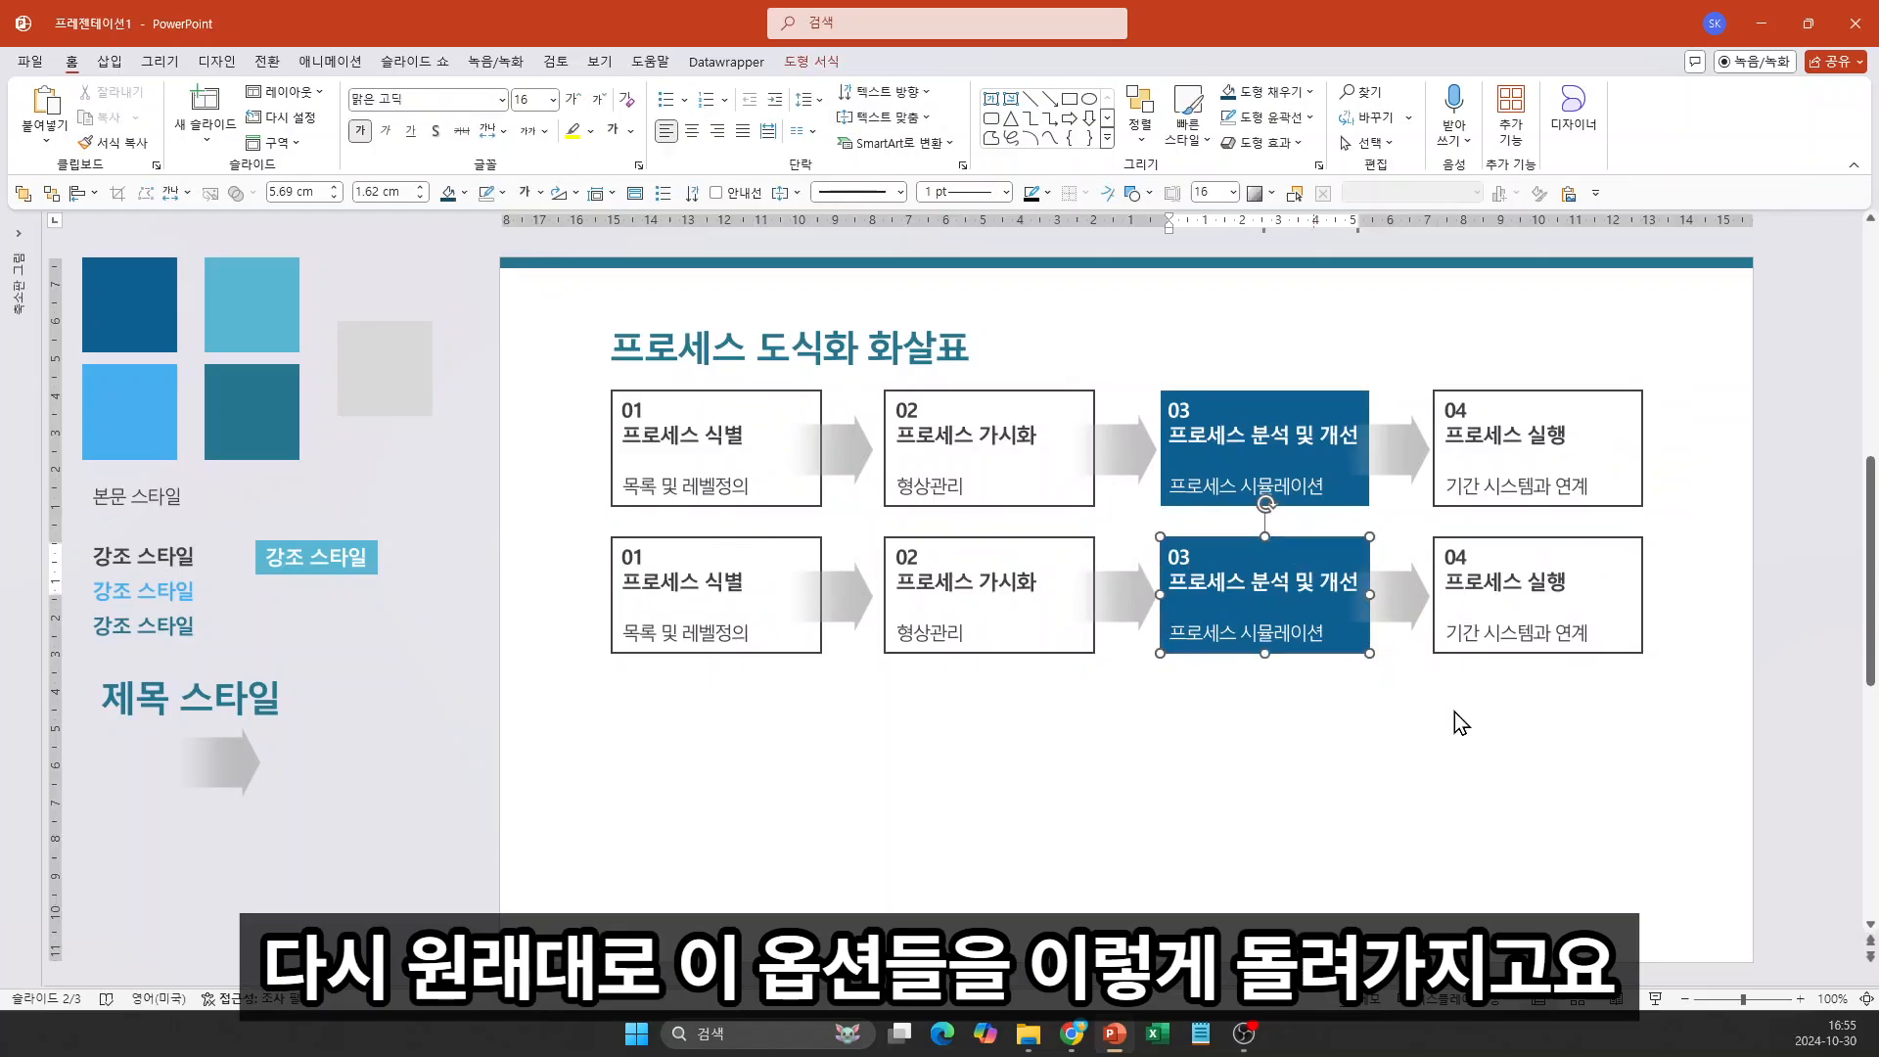
key(ctrl+shift+v)
Match the heading and description text formatting of process 03 in the lower row to that of process 04
click(1489, 575)
key(ctrl+a)
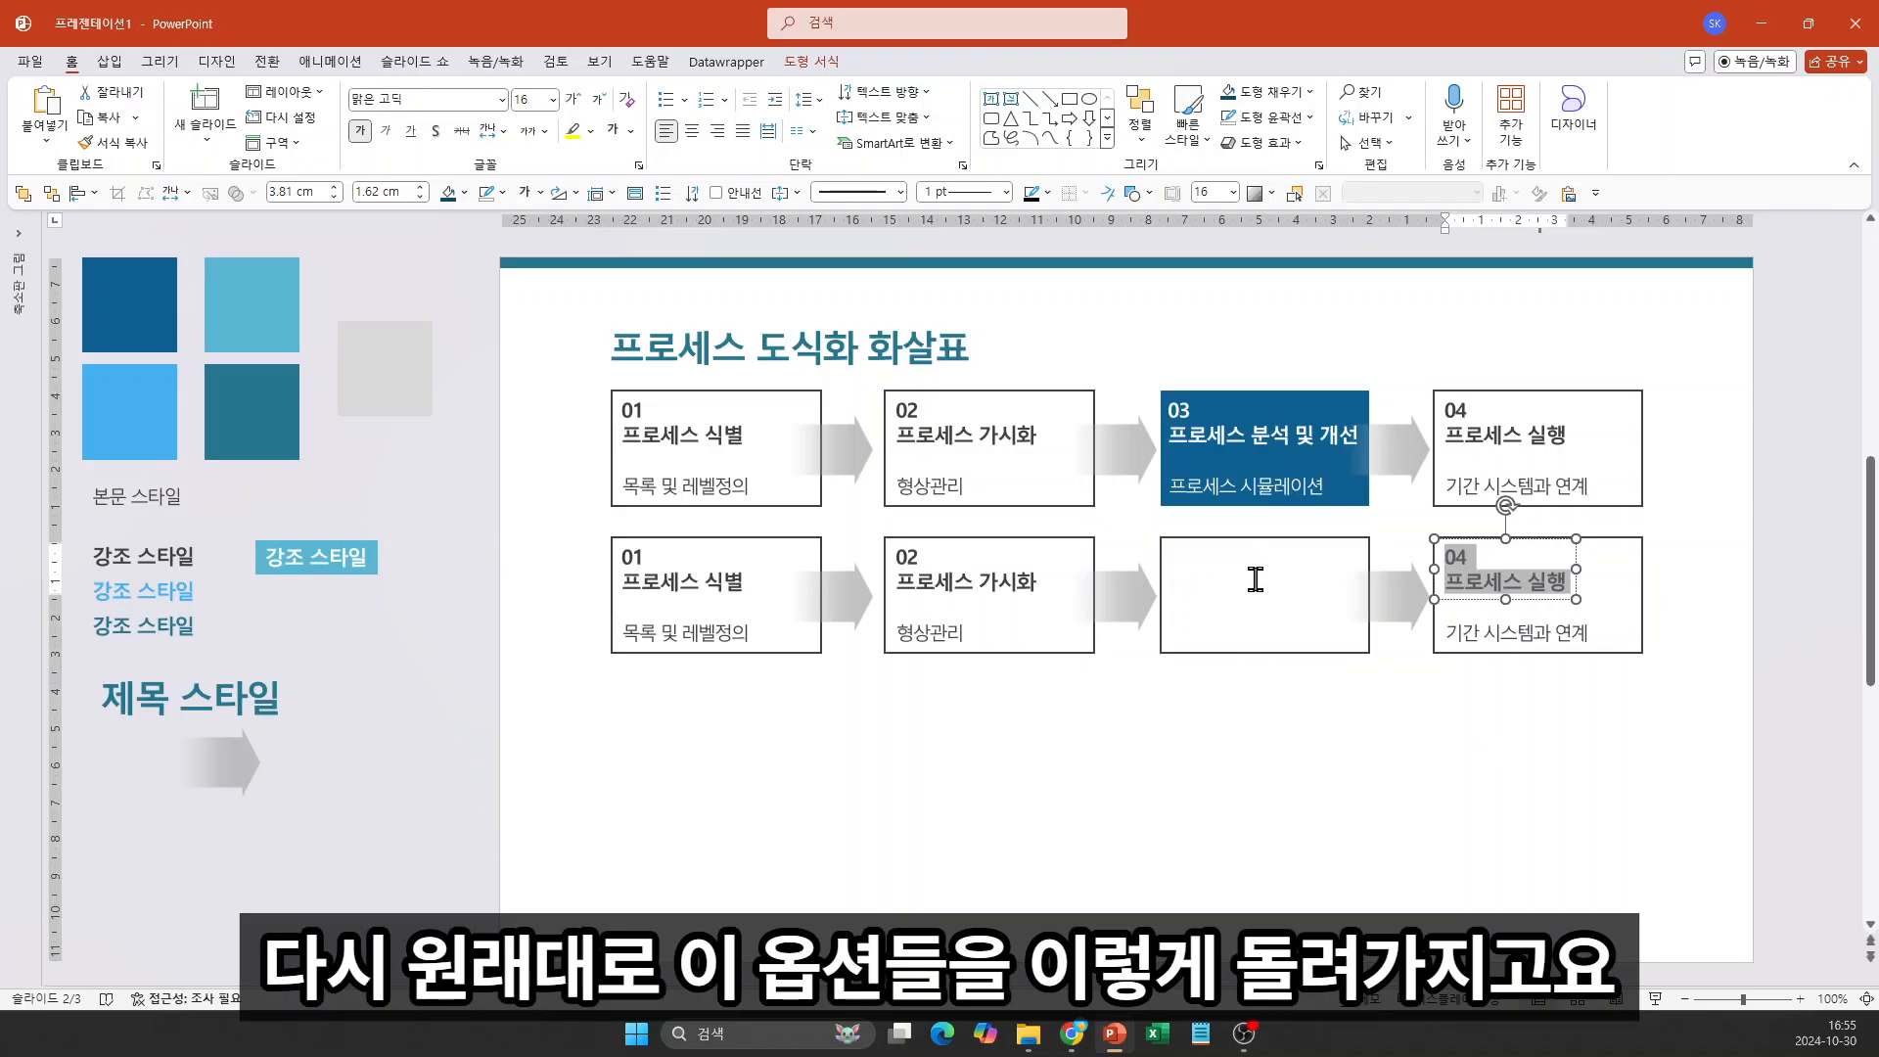
click(1213, 571)
key(ctrl+a)
key(ctrl+shift+v)
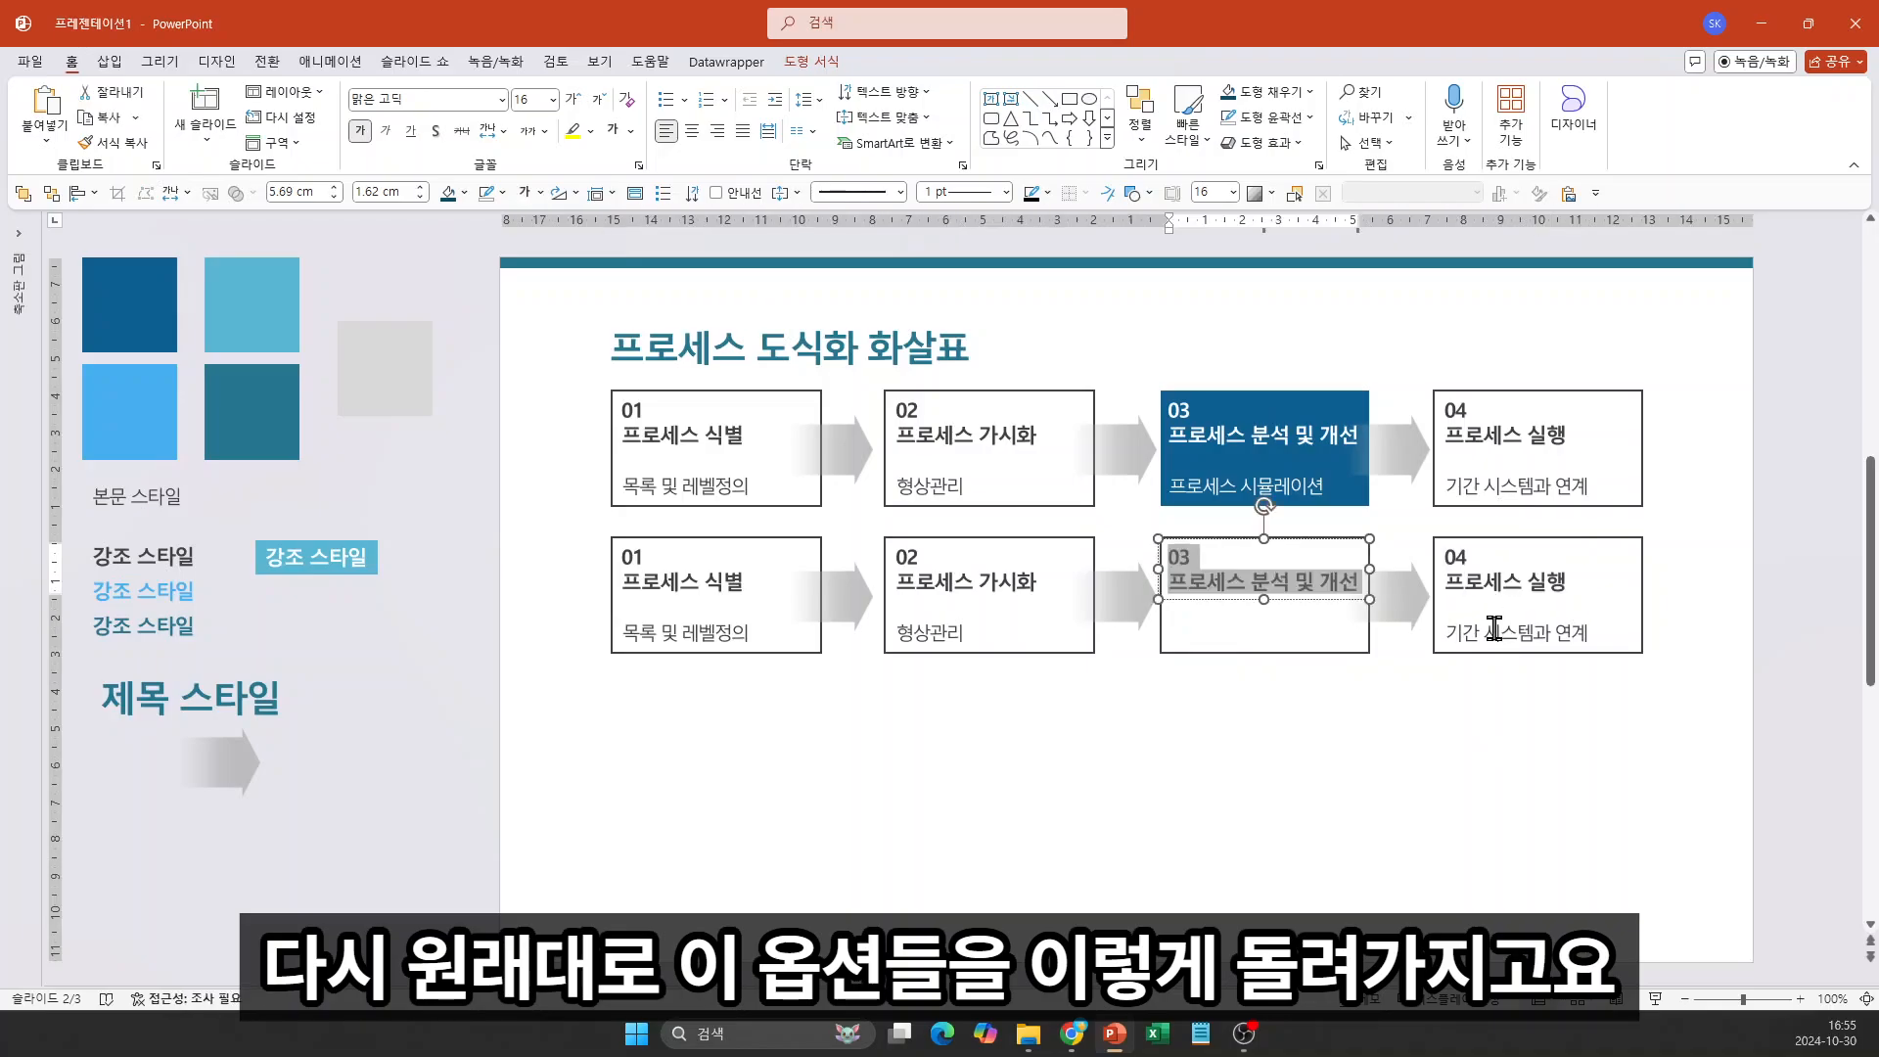
click(1498, 633)
key(ctrl+a)
click(1259, 637)
key(ctrl+a)
key(ctrl+shift+v)
click(1218, 742)
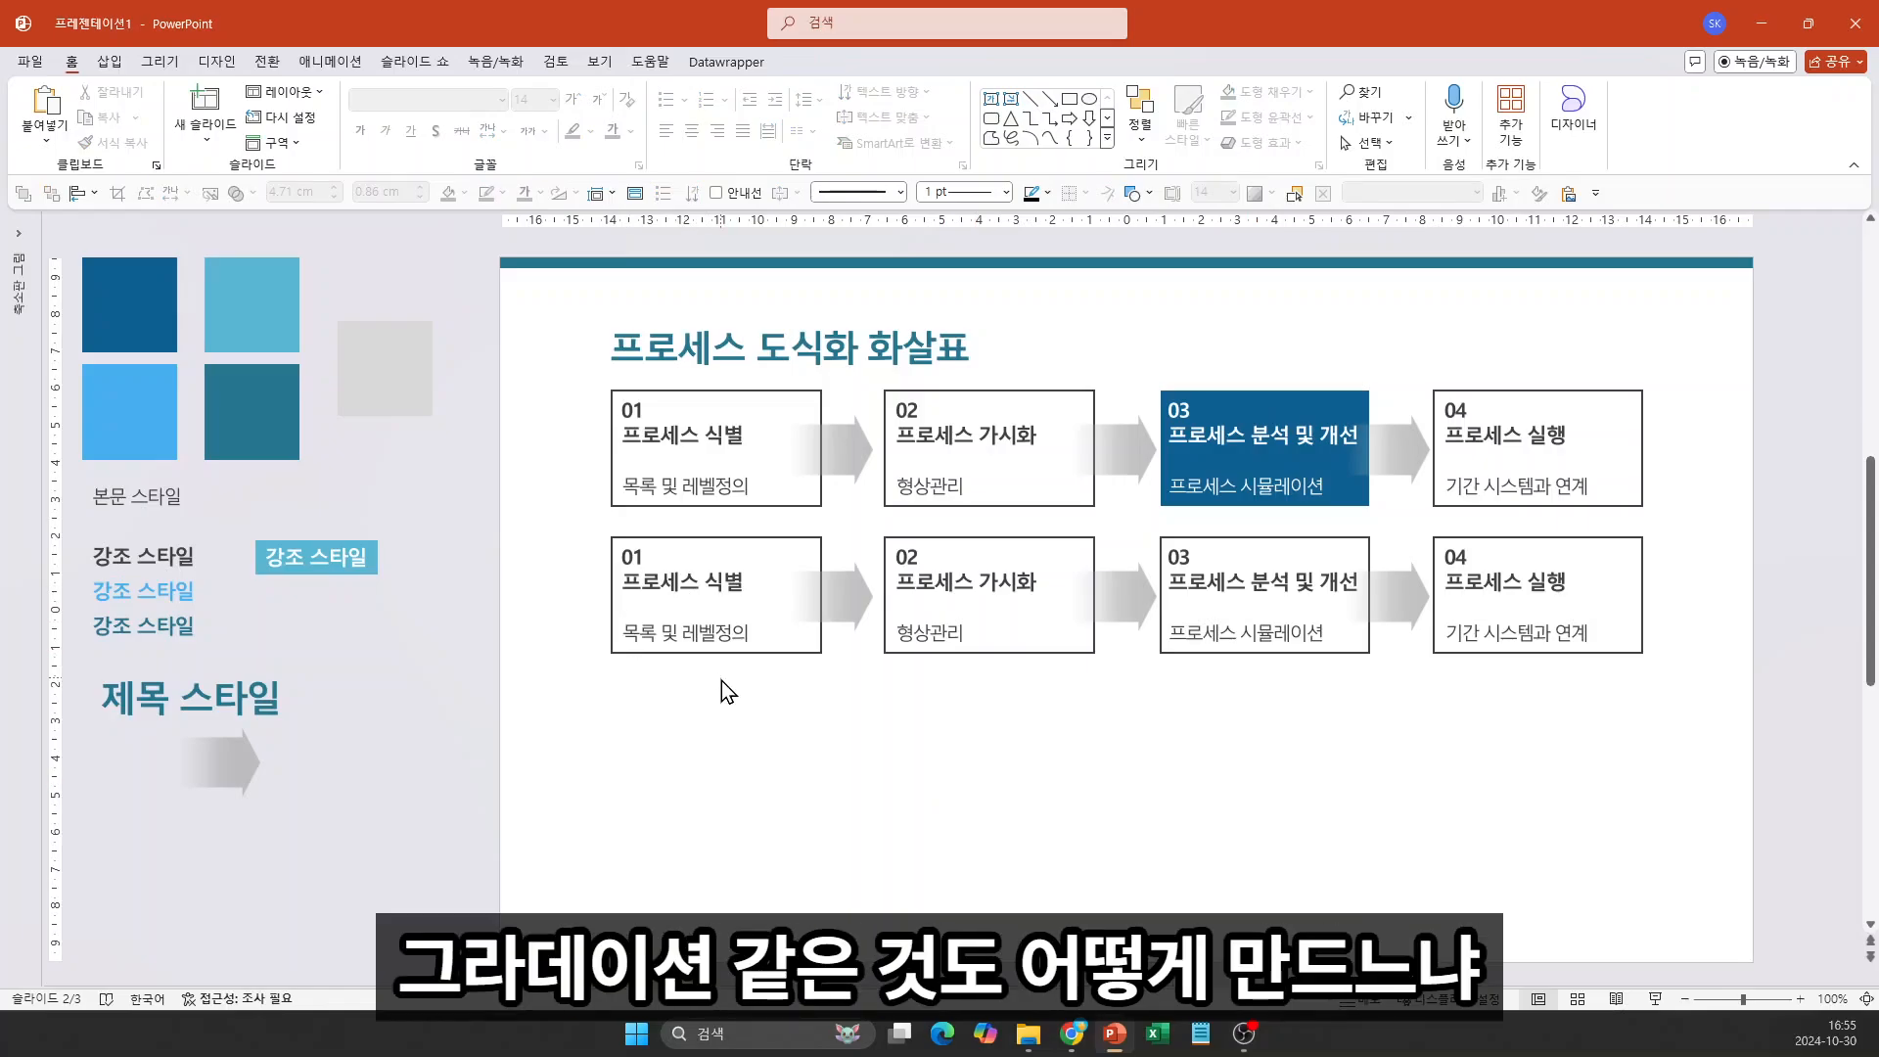
Insert a 2.54 cm by 2.54 cm rectangle shape over the start of process 02 in the lower row
key(alt)
key(0)
key(h)
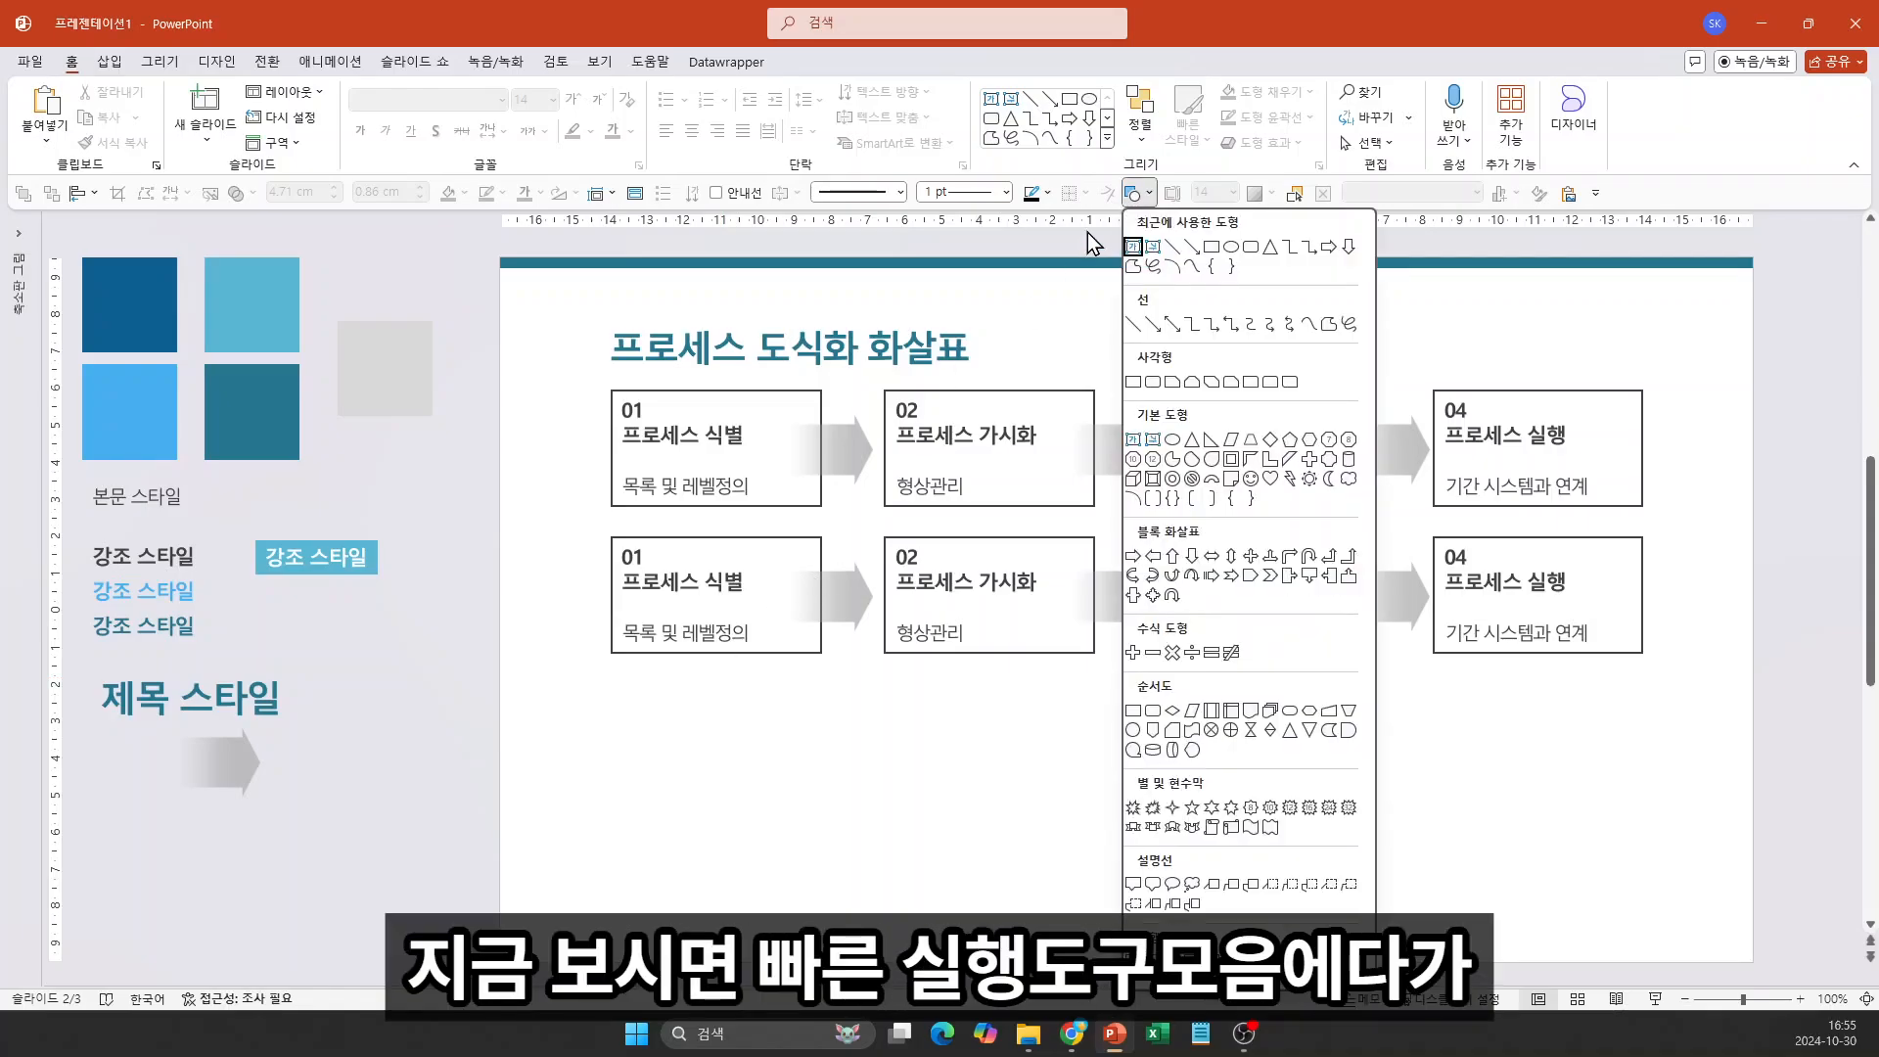
key(Down)
key(Down)
key(Down)
key(Down)
key(Up)
key(Up)
key(Down)
key(Return)
click(870, 562)
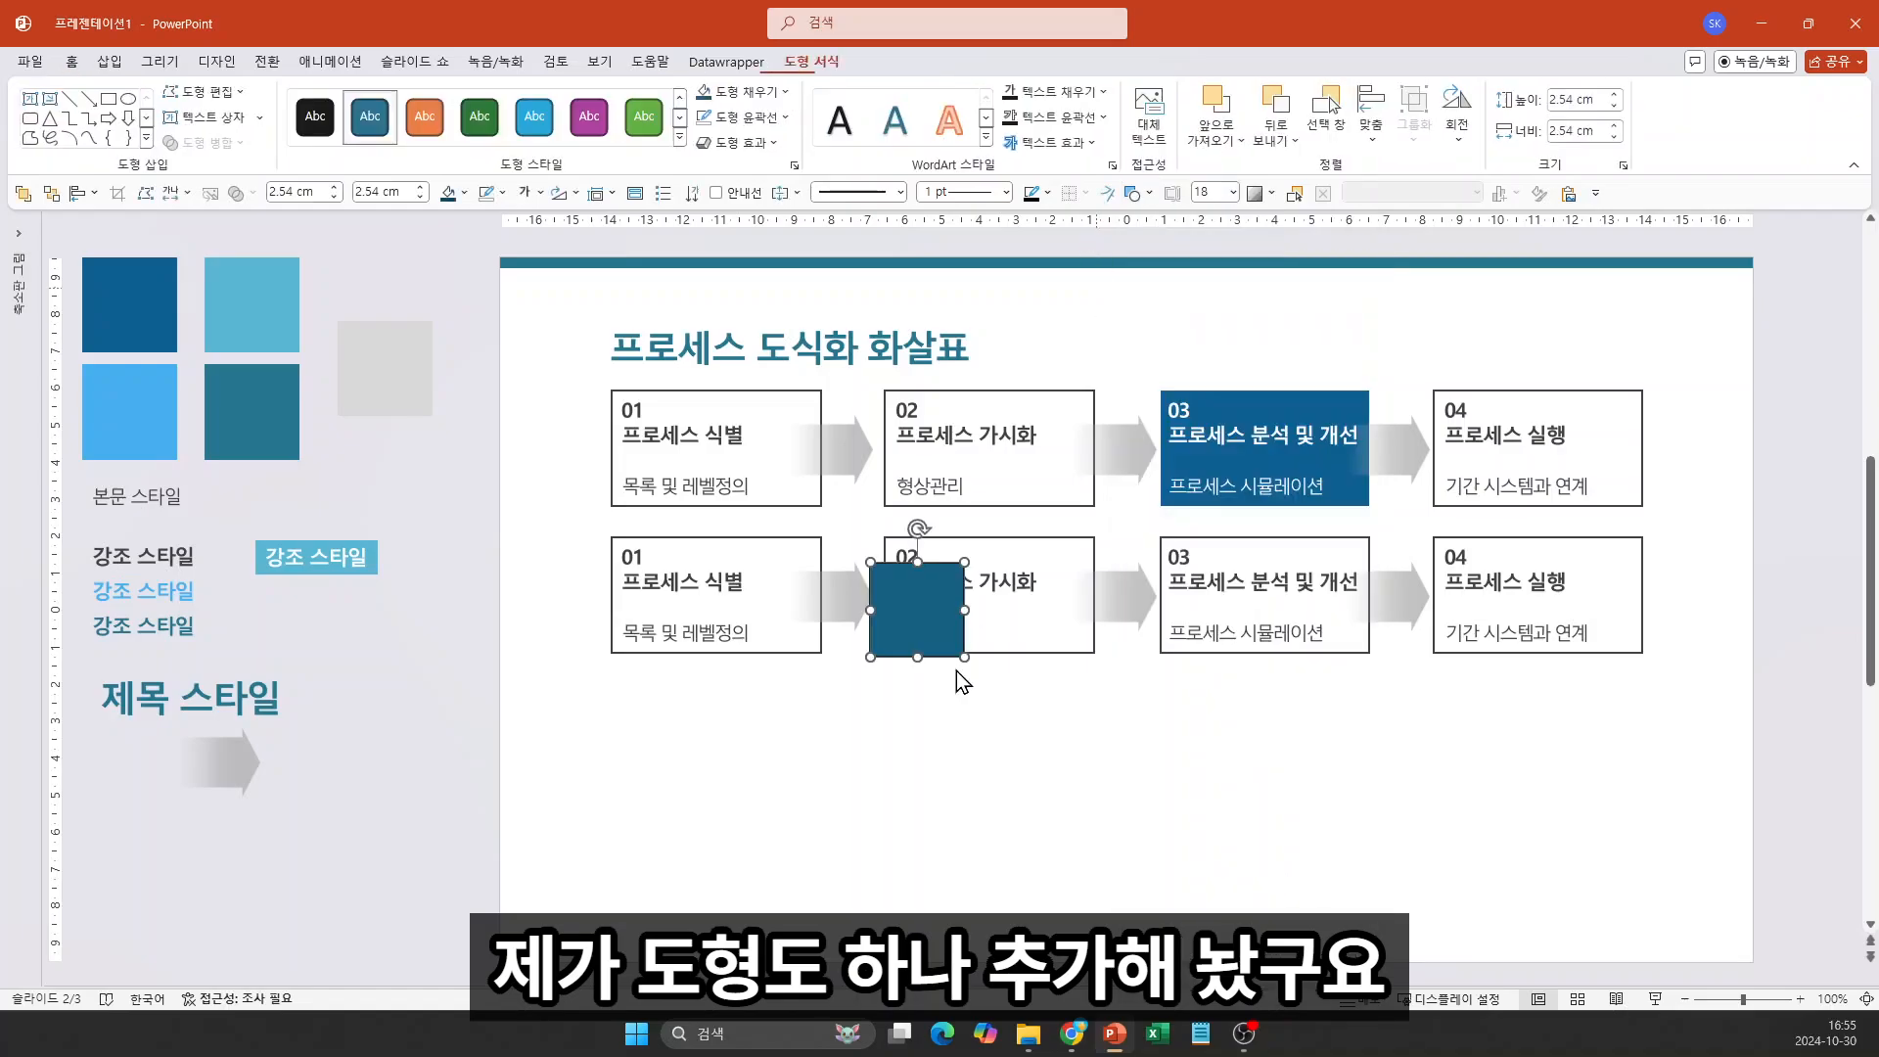
Move and stretch the rectangle into a 27.87 cm by 1.44 cm bar spanning the full width beneath the lower process row
drag(933, 607, 1642, 719)
drag(1126, 765, 1126, 726)
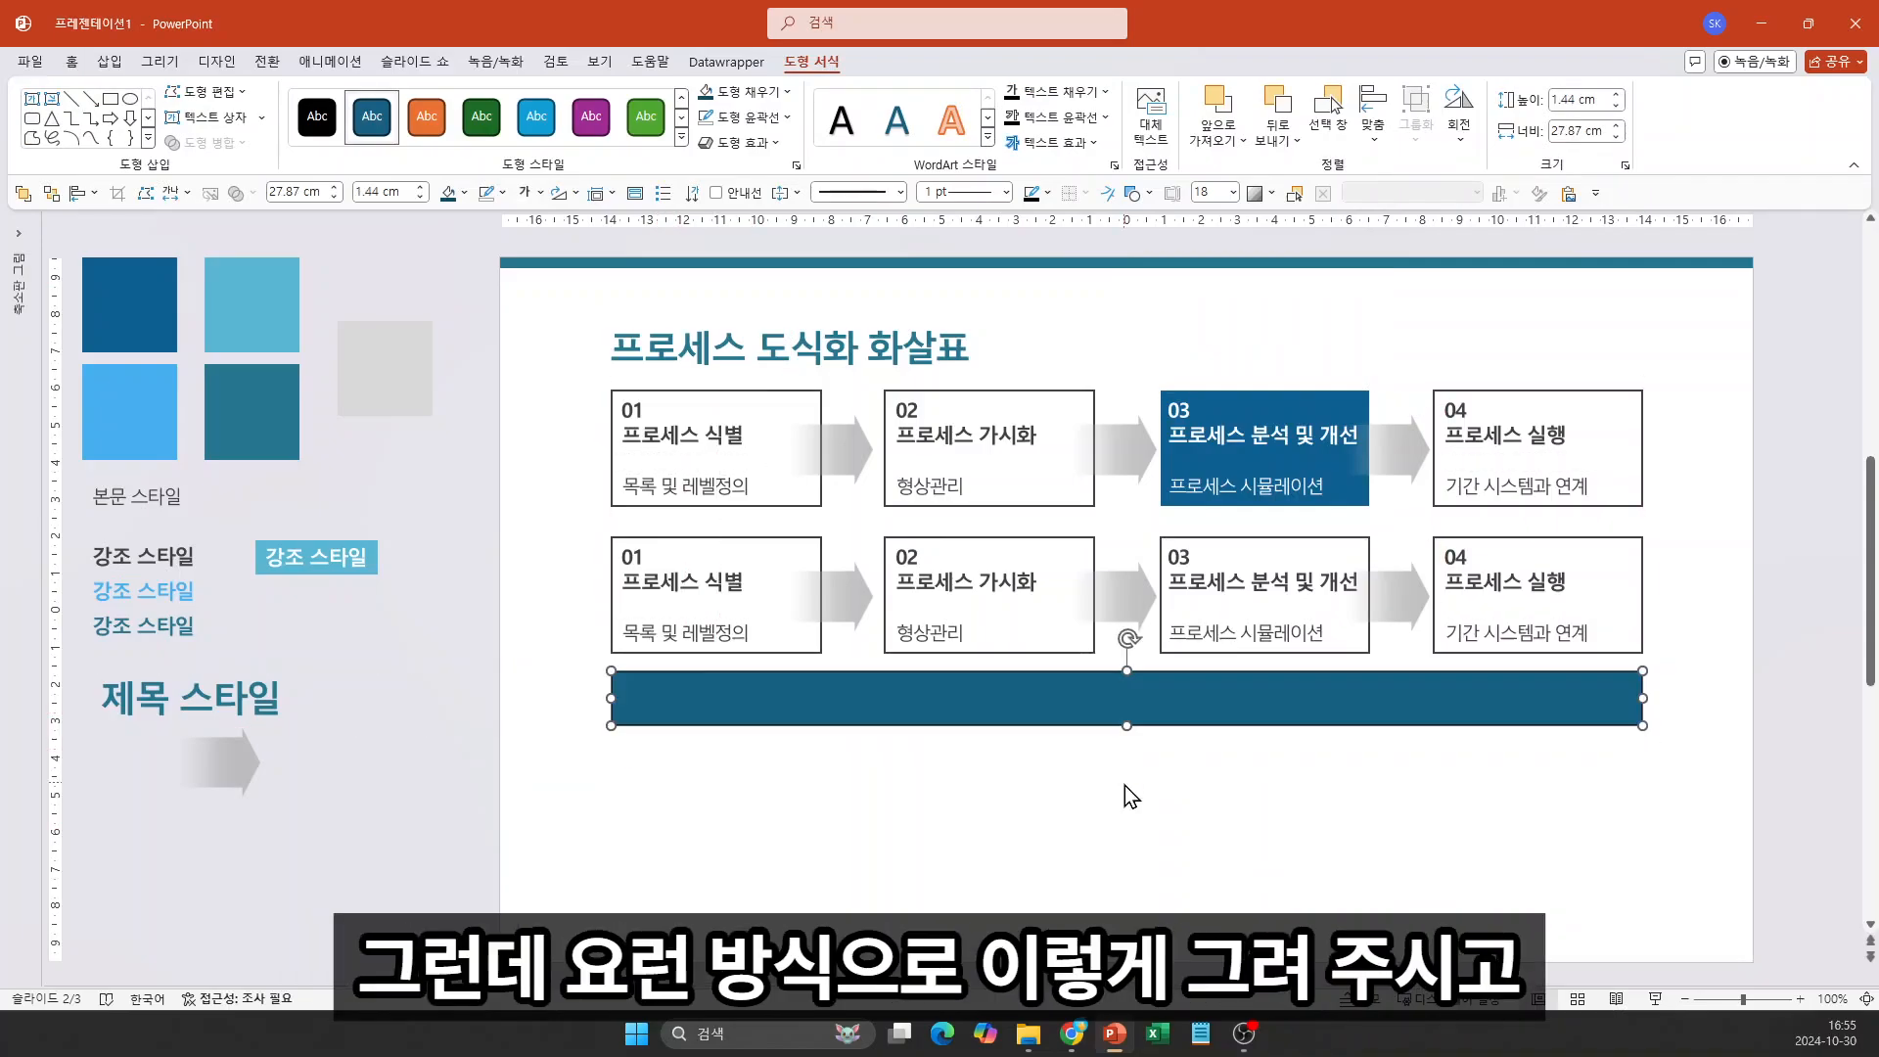
Fill the long bar with a dark-variation linear gradient that runs from blue on its left end to dark navy on its right
click(1062, 696)
key(alt)
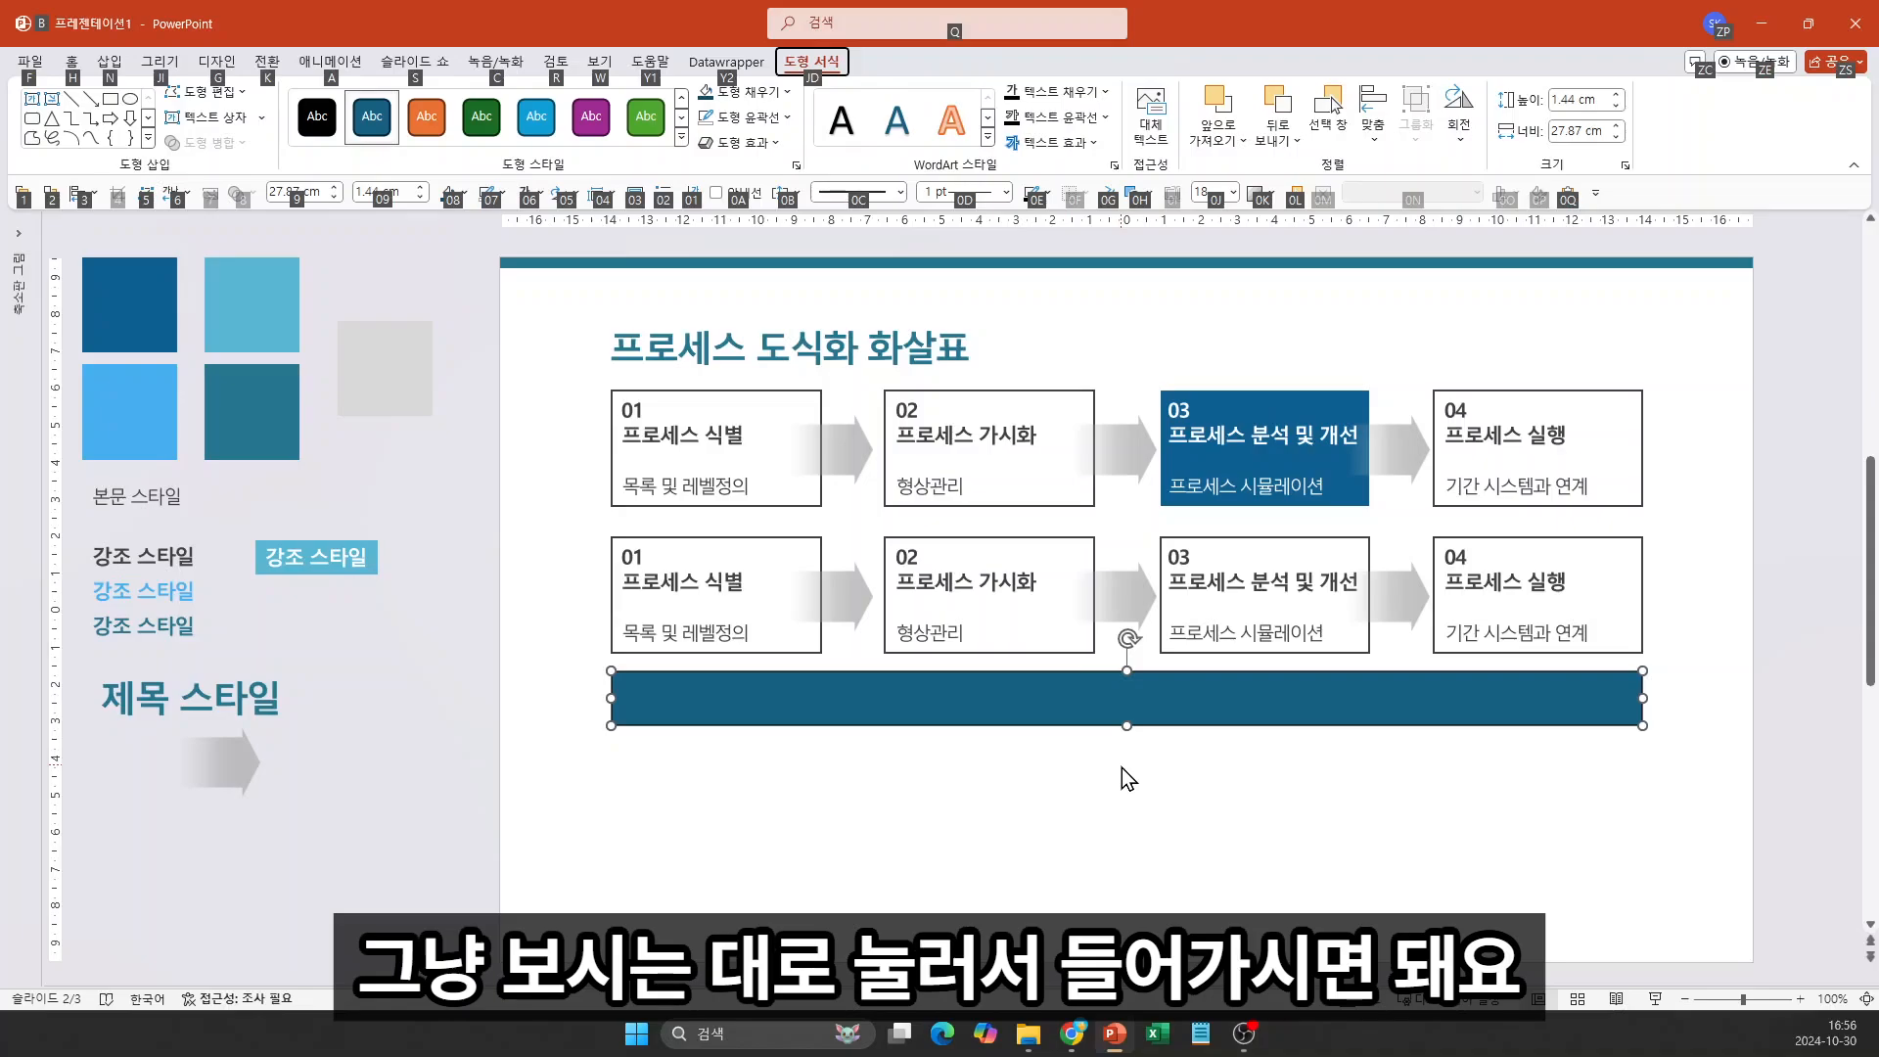
key(j)
key(d)
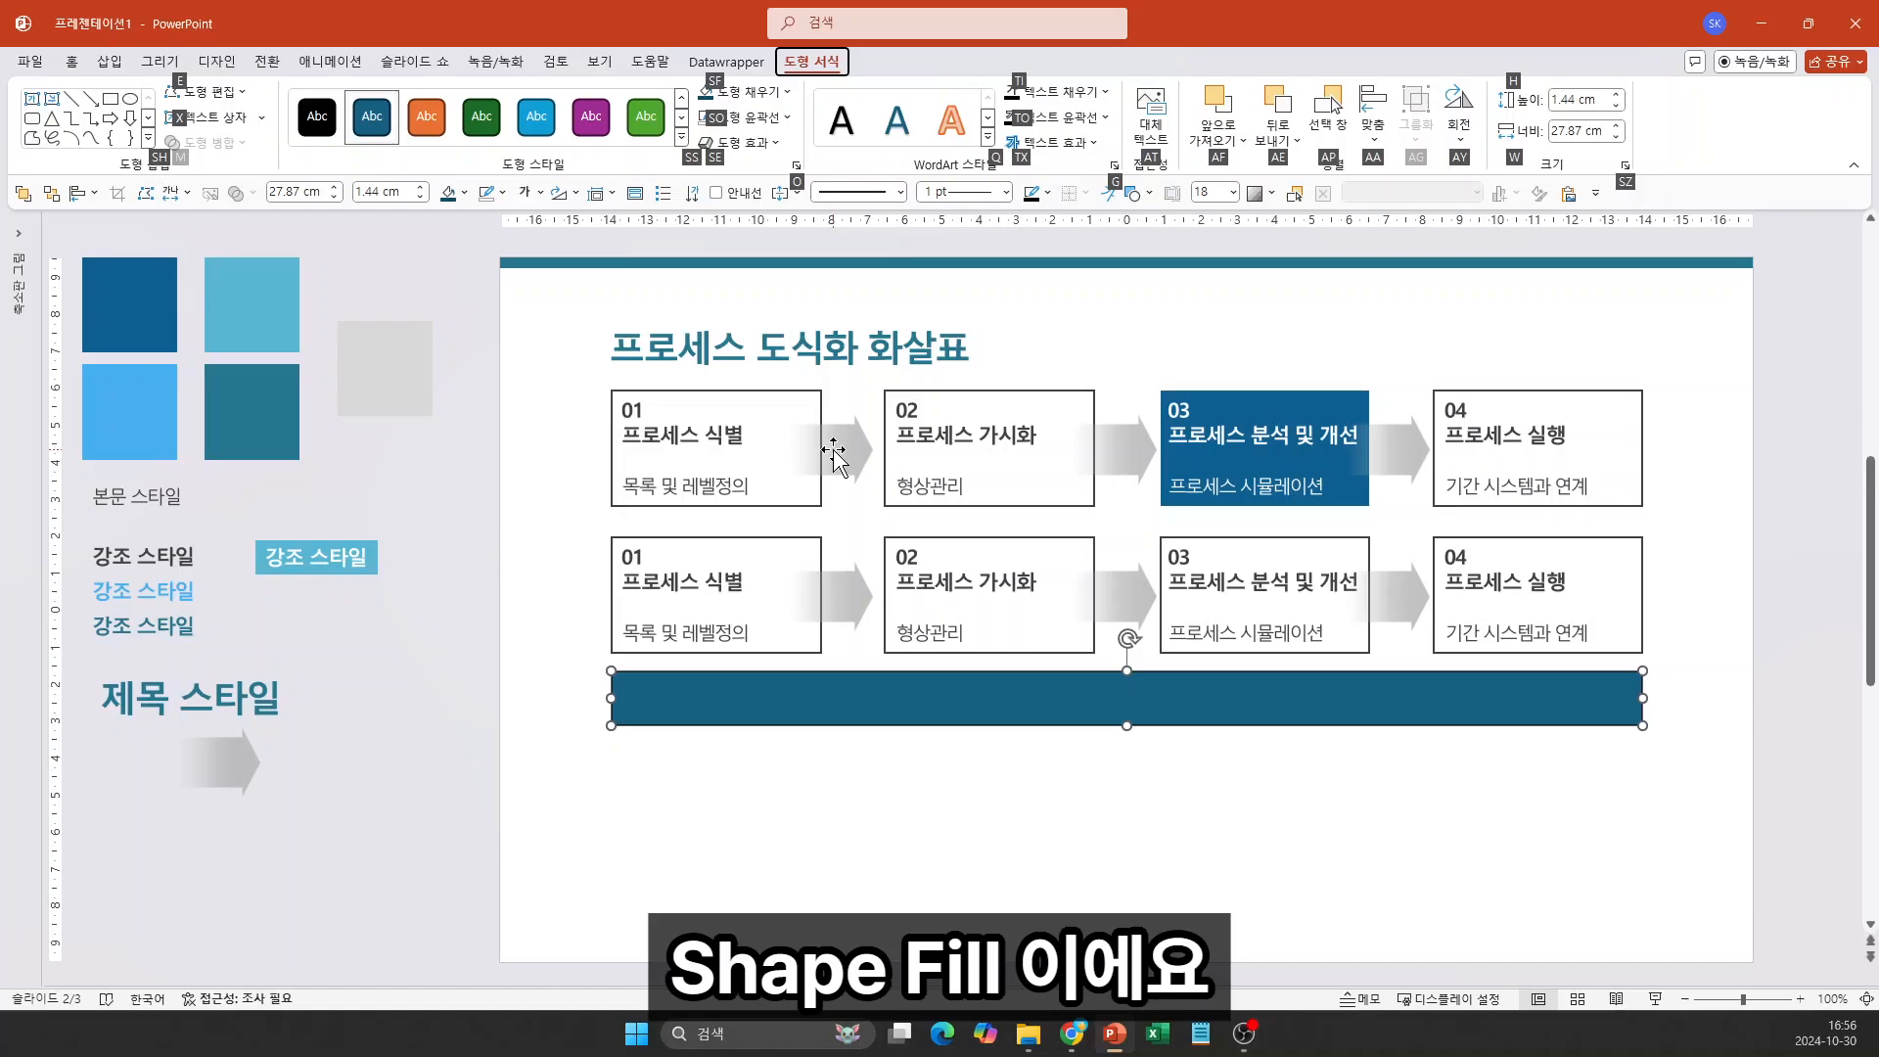
key(s)
key(f)
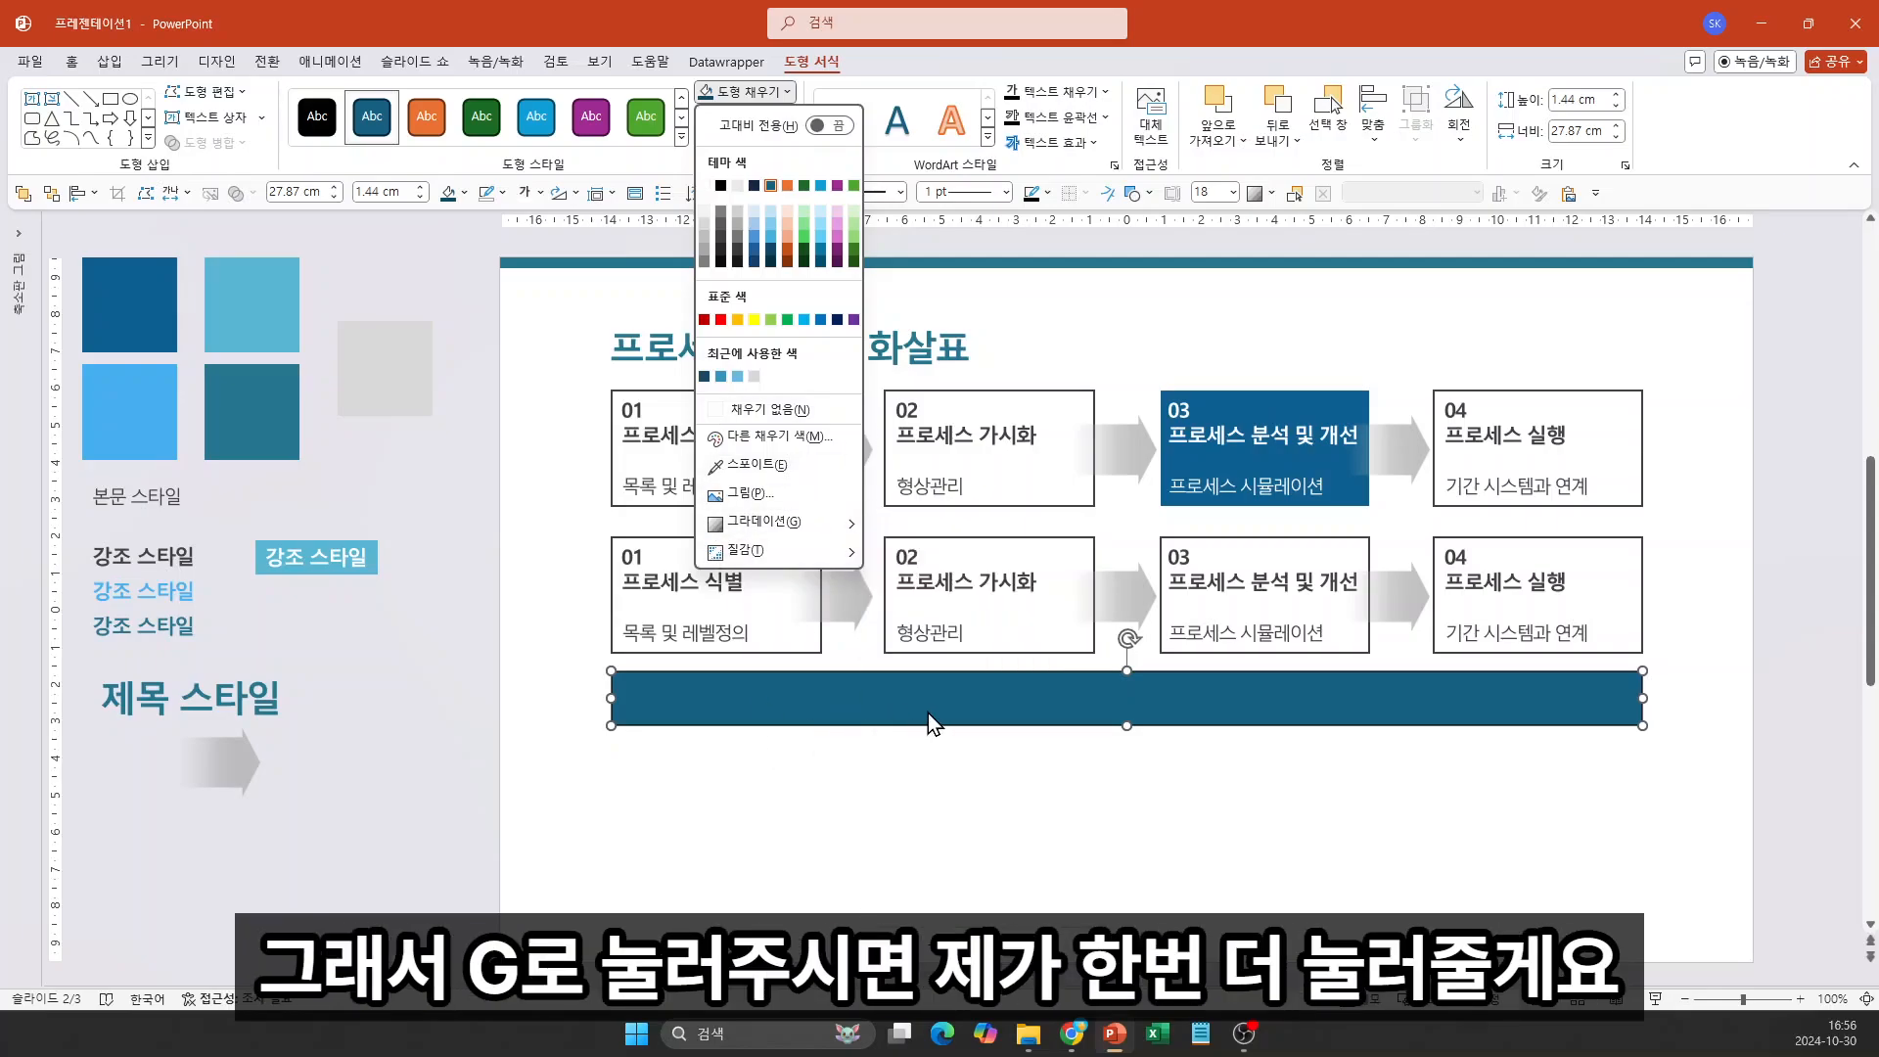
key(g)
key(Down)
key(Down)
key(Down)
key(Down)
key(Down)
key(Right)
key(Right)
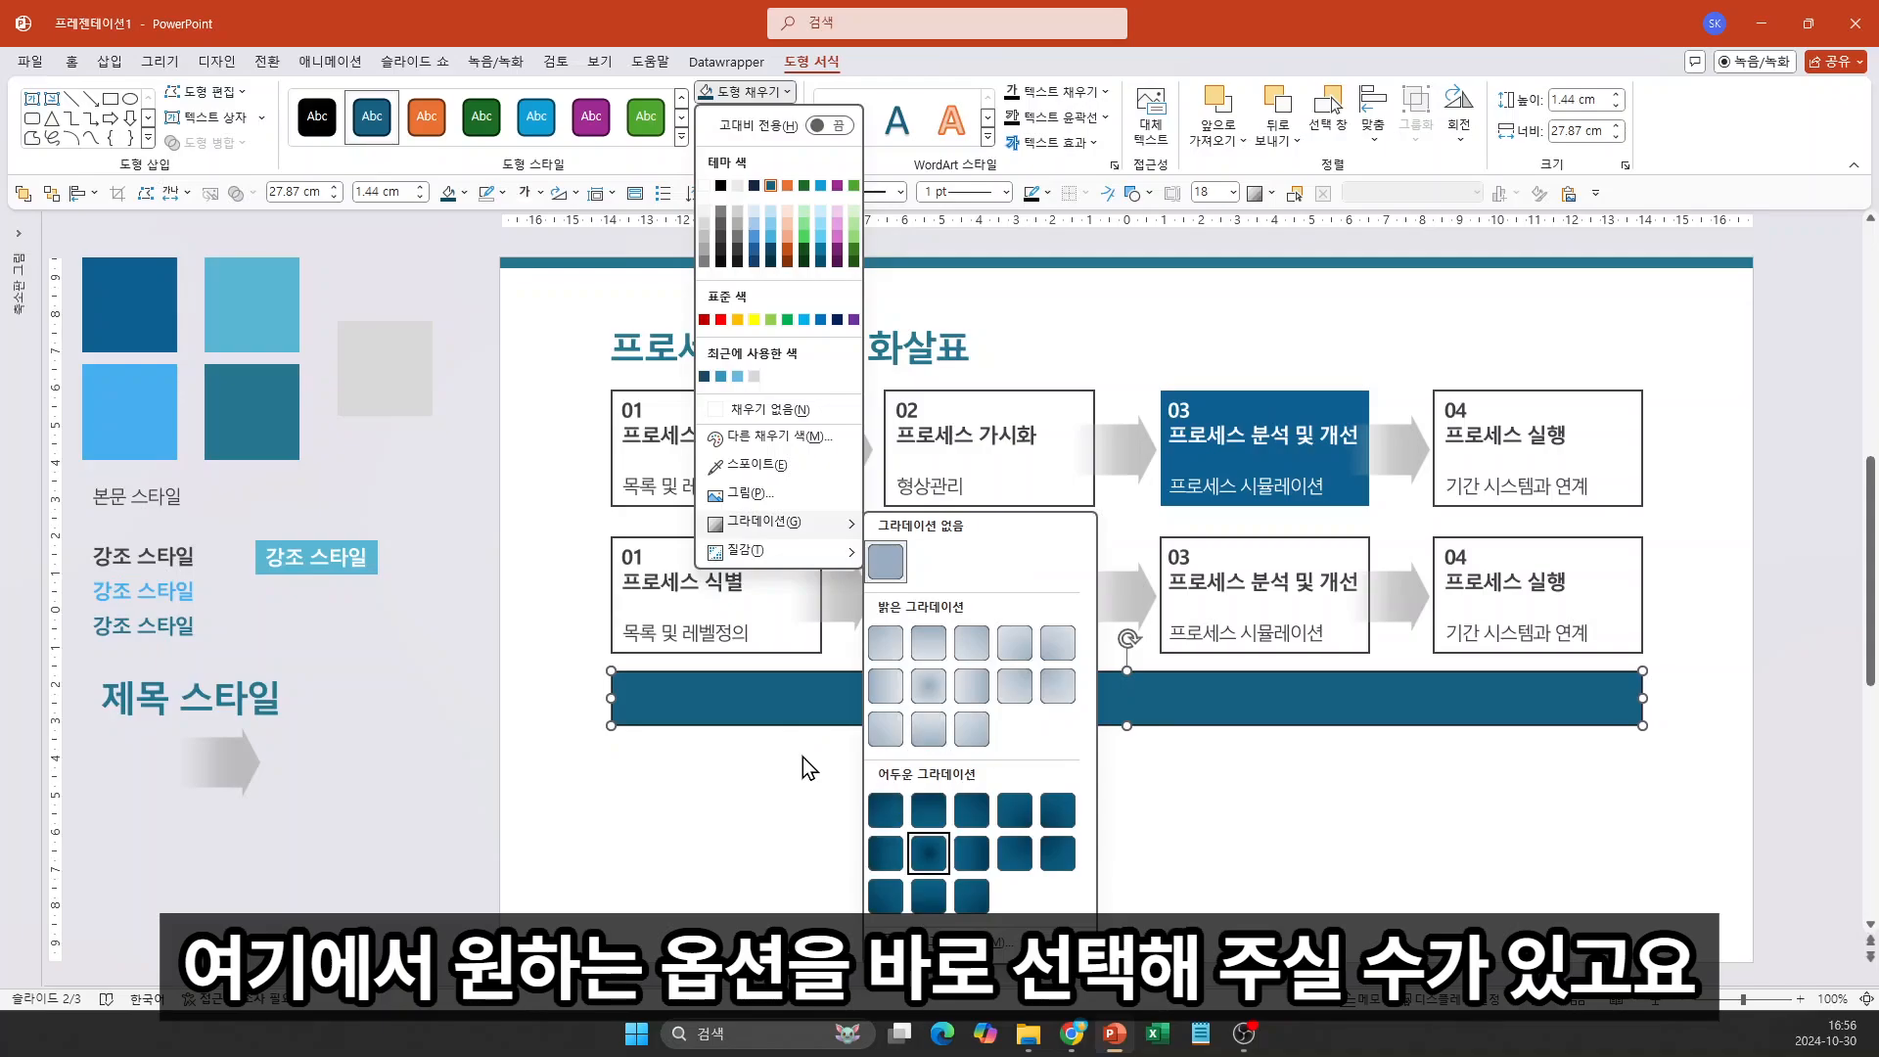
key(Return)
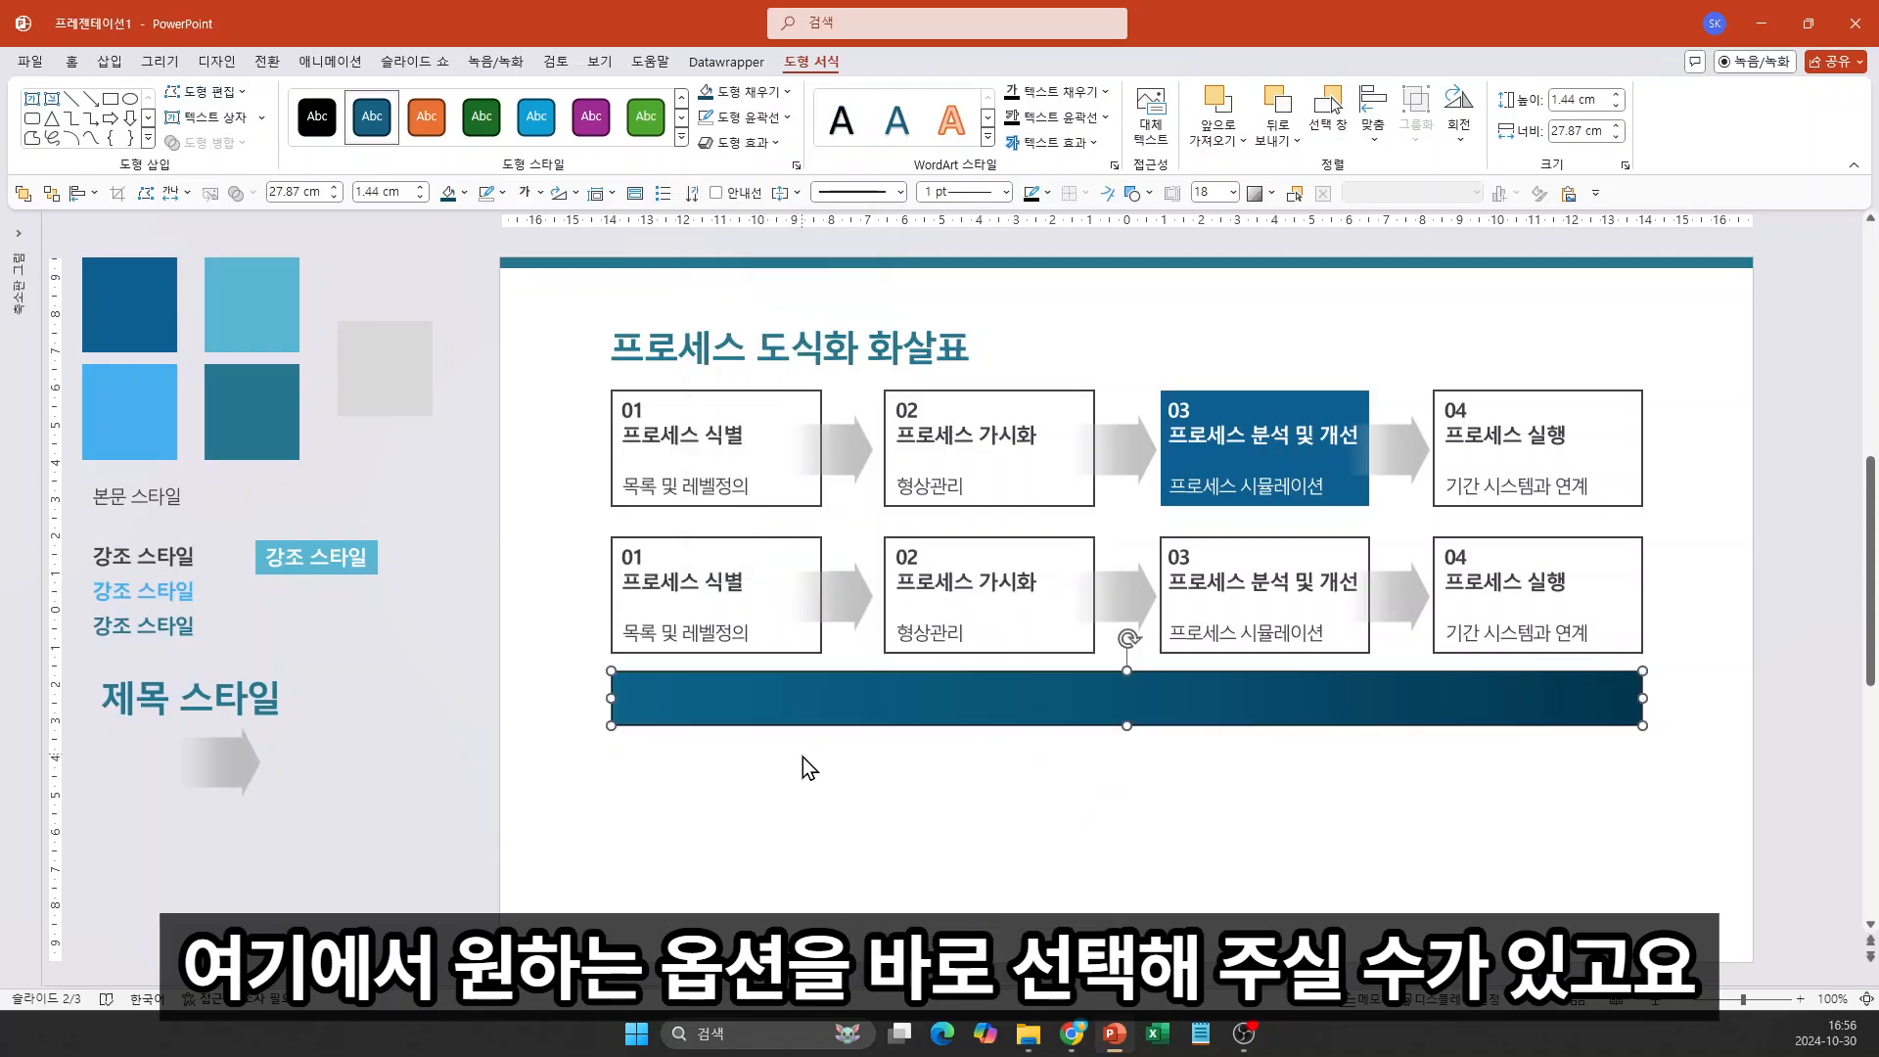
Open the bar's shape formatting settings and remove the middle gradient stop at 50%
right_click(1188, 682)
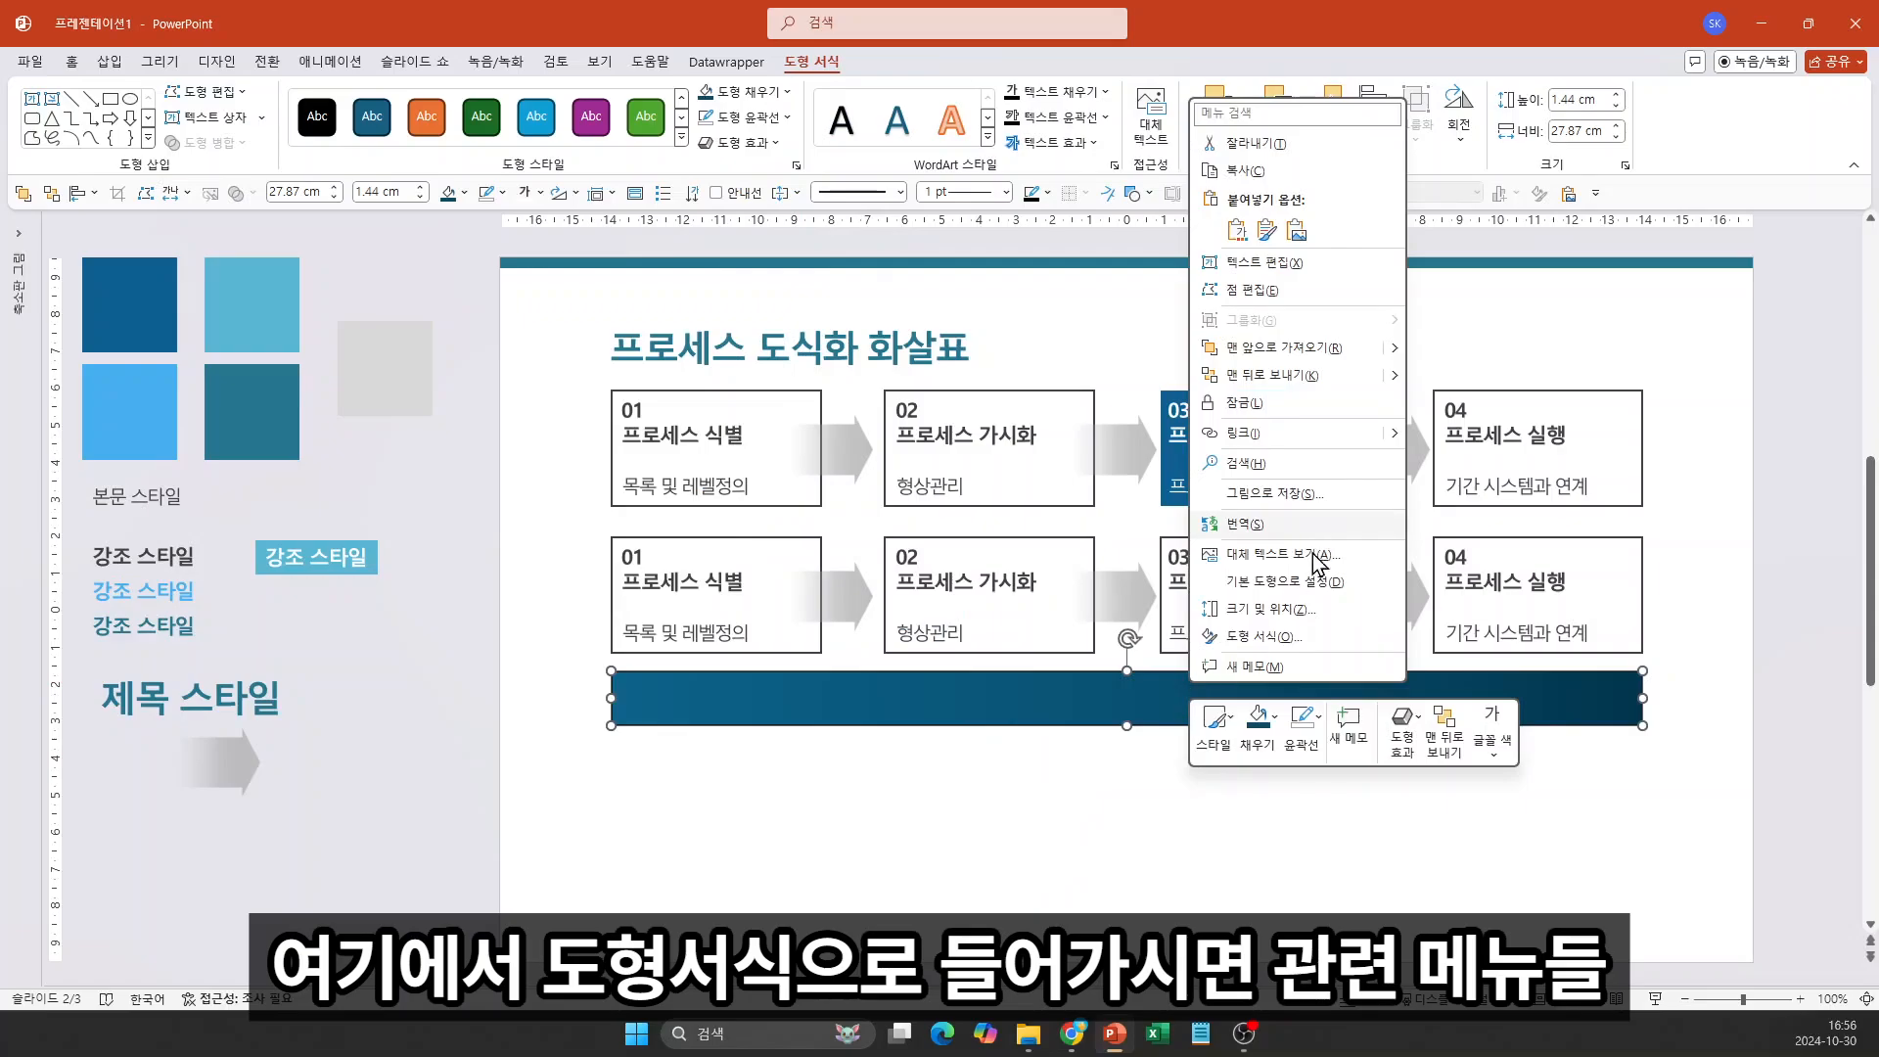
click(1307, 642)
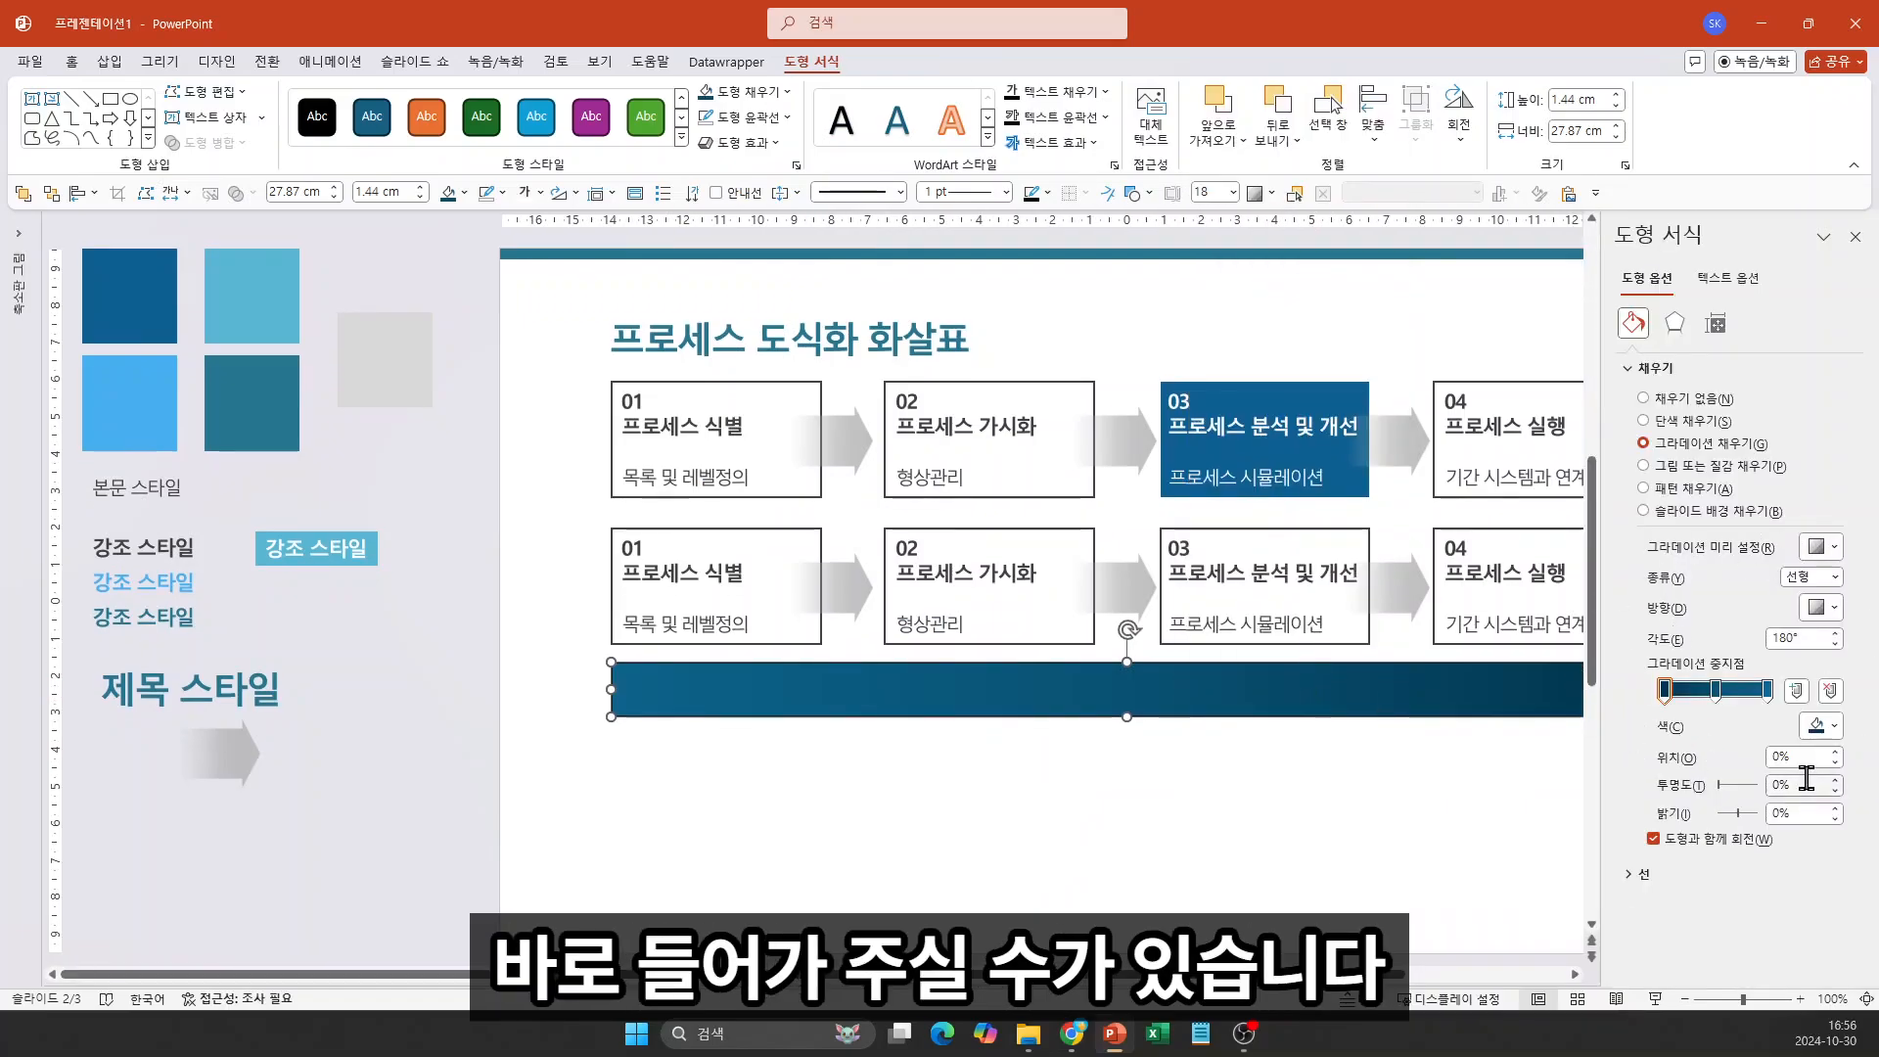
drag(1382, 975, 1414, 974)
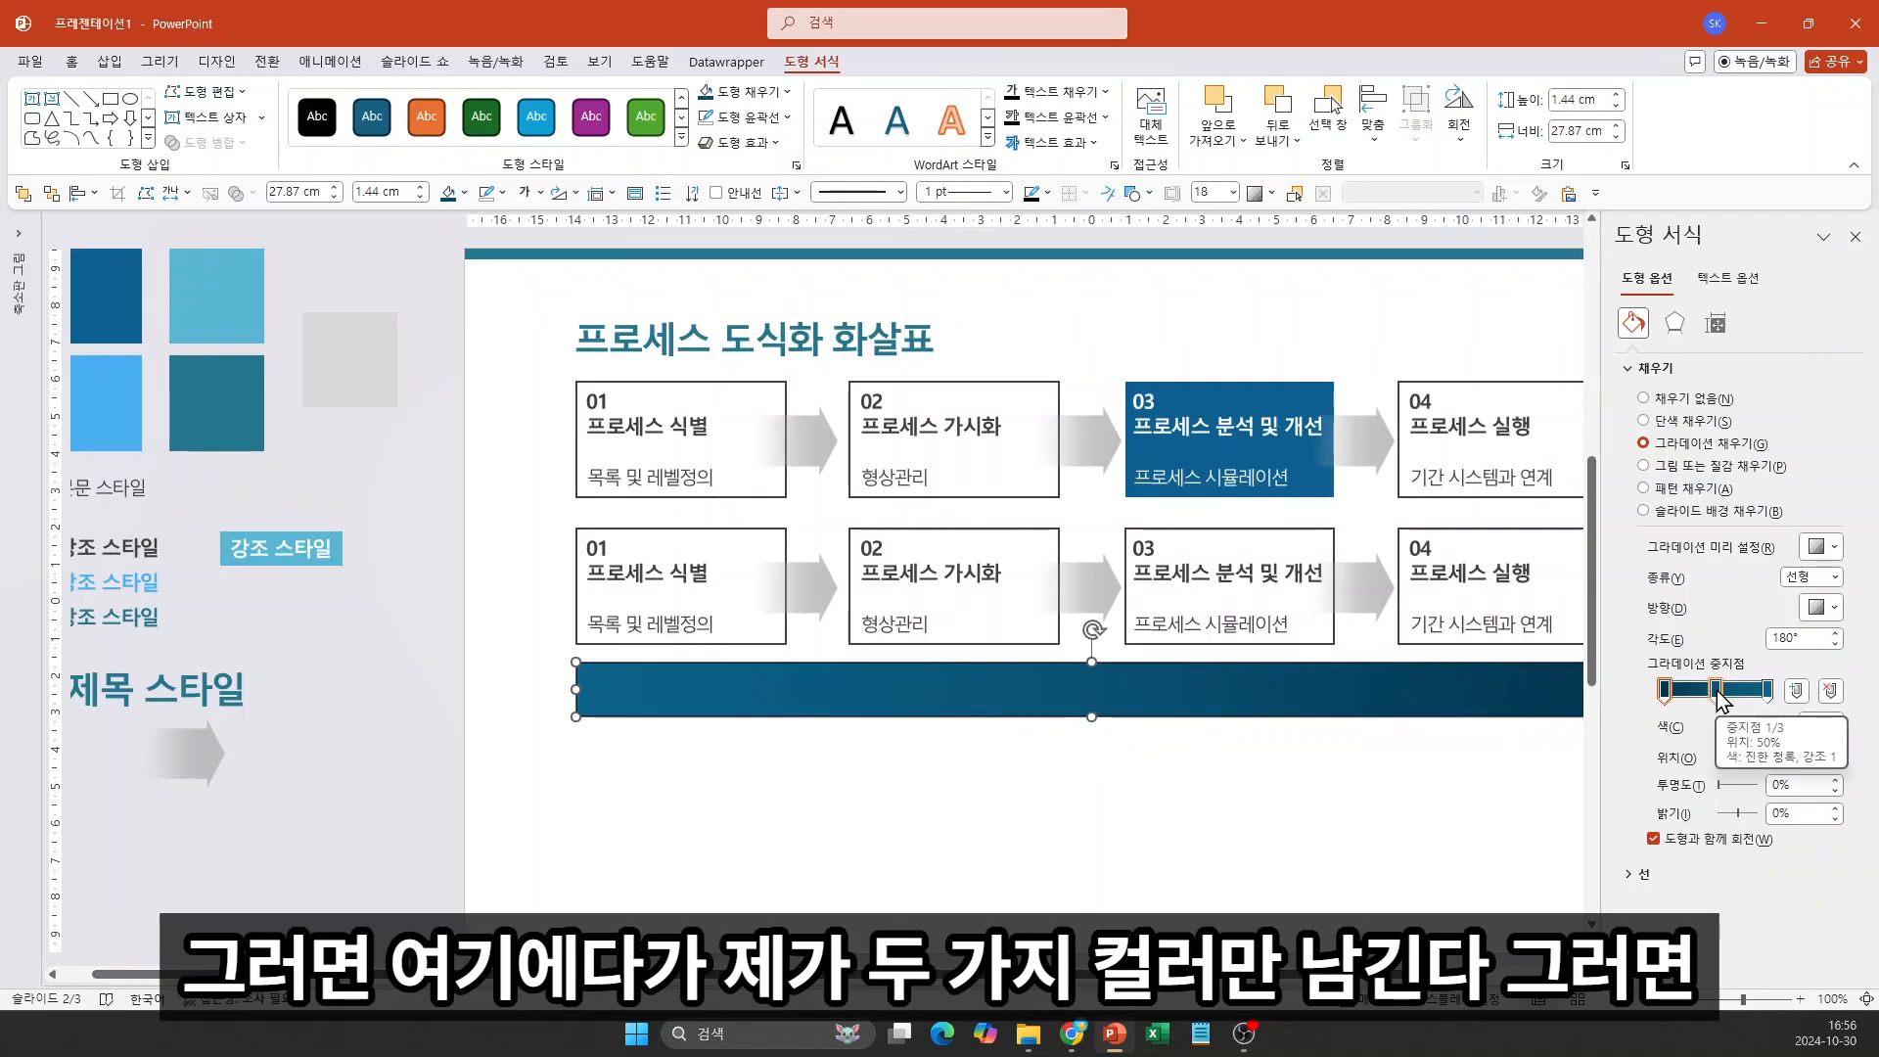
drag(1717, 697, 1752, 732)
Set the bar's gradient stop at 100% to the recently used light gray
click(1770, 692)
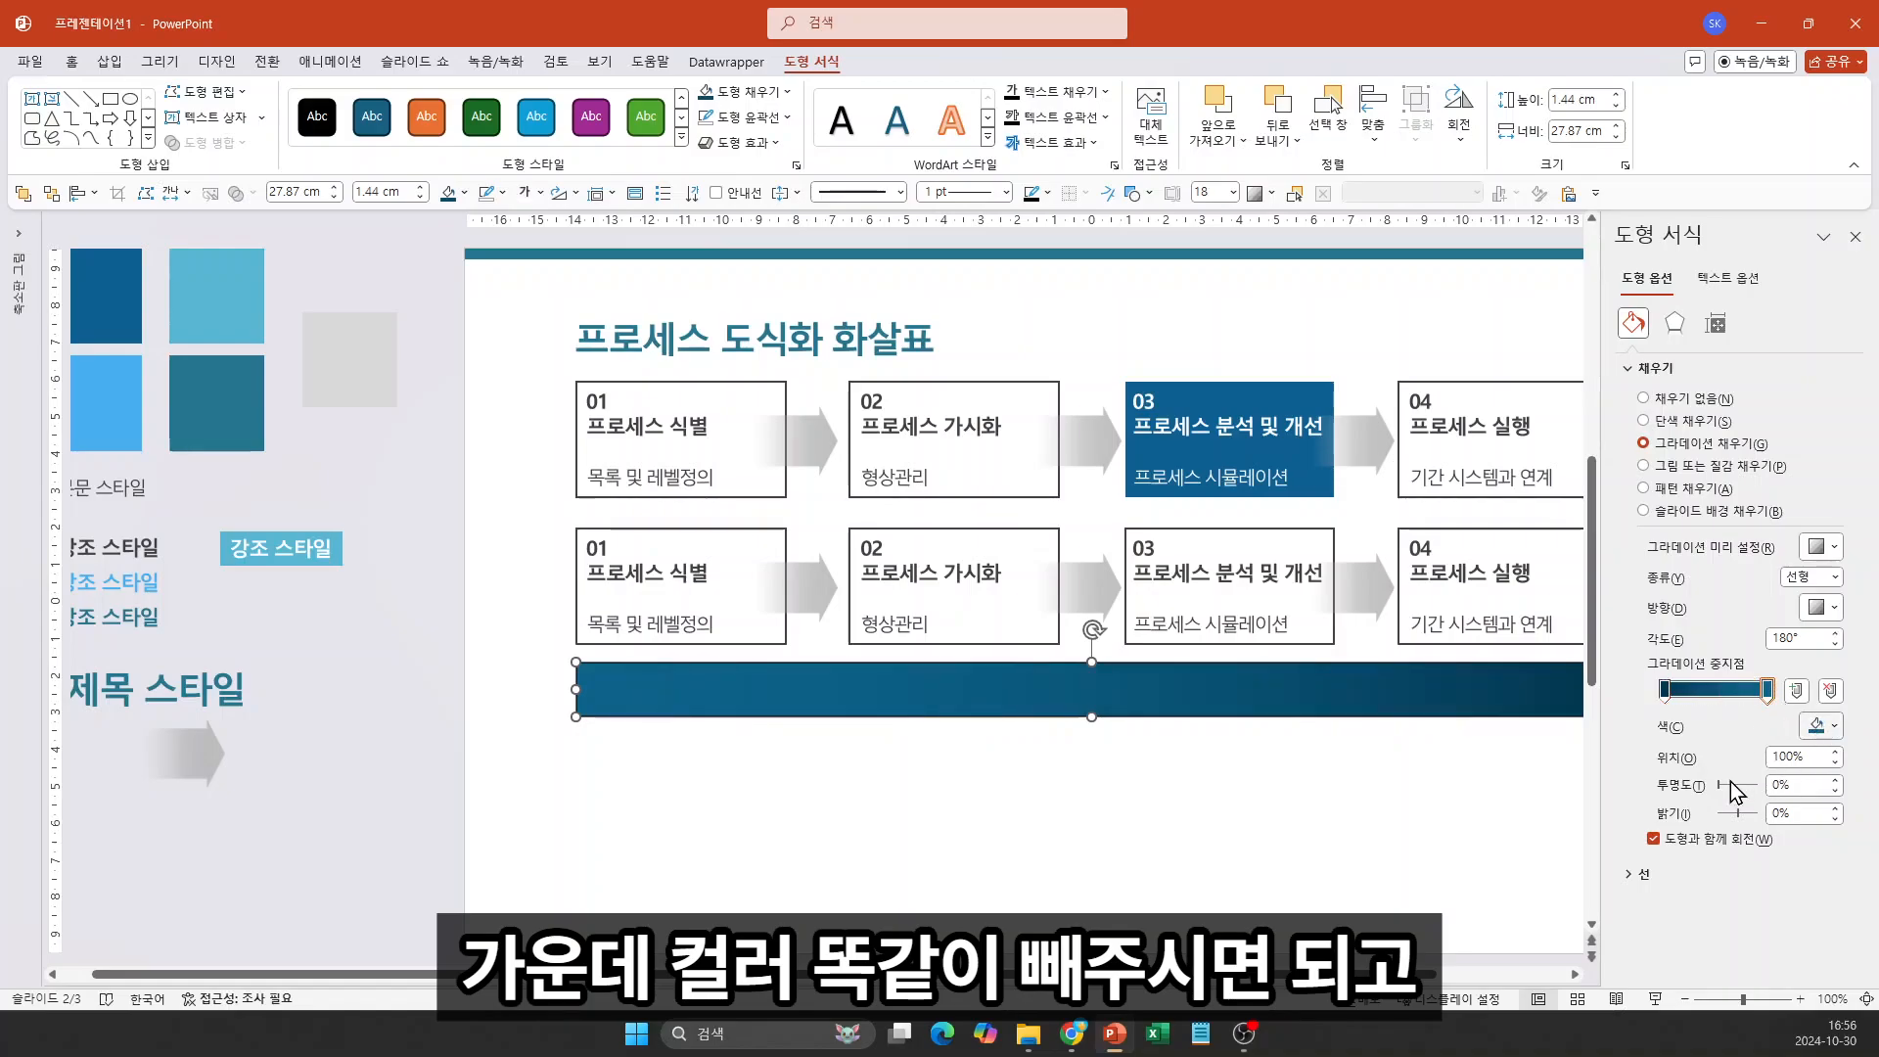
click(1818, 725)
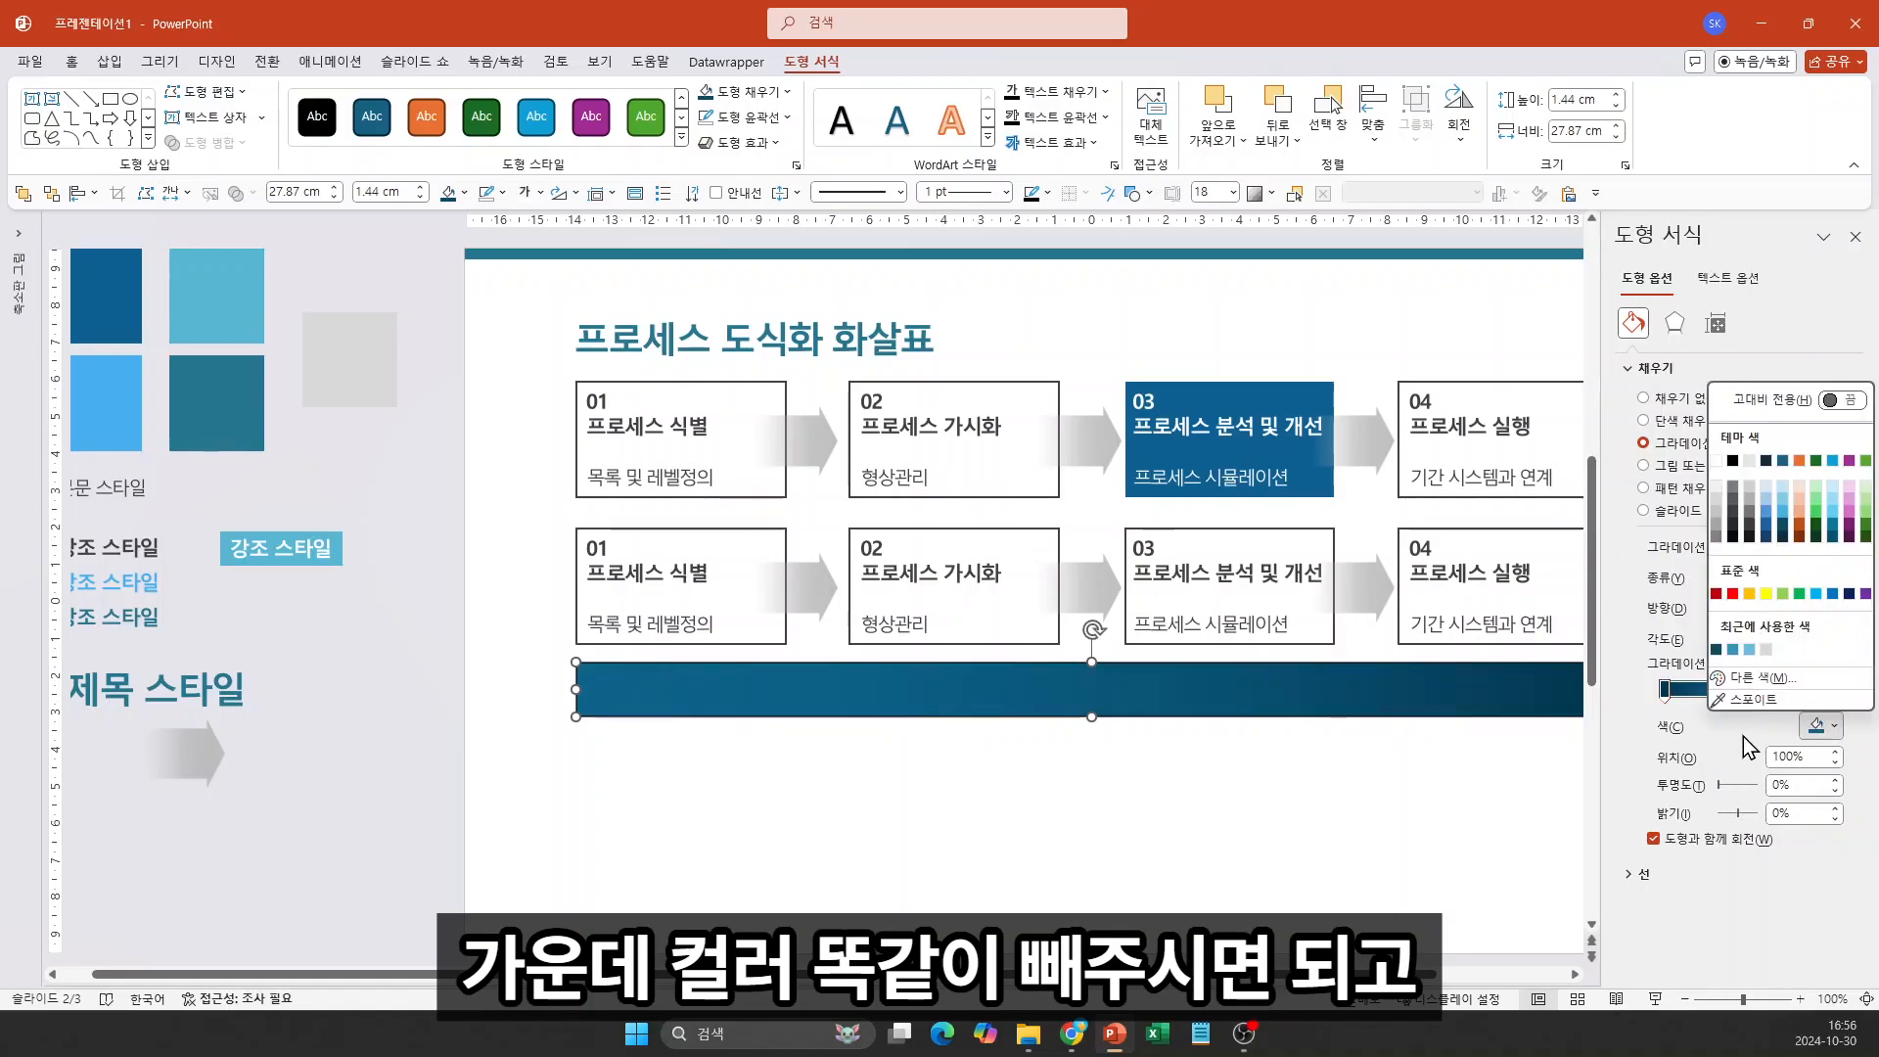
click(1766, 649)
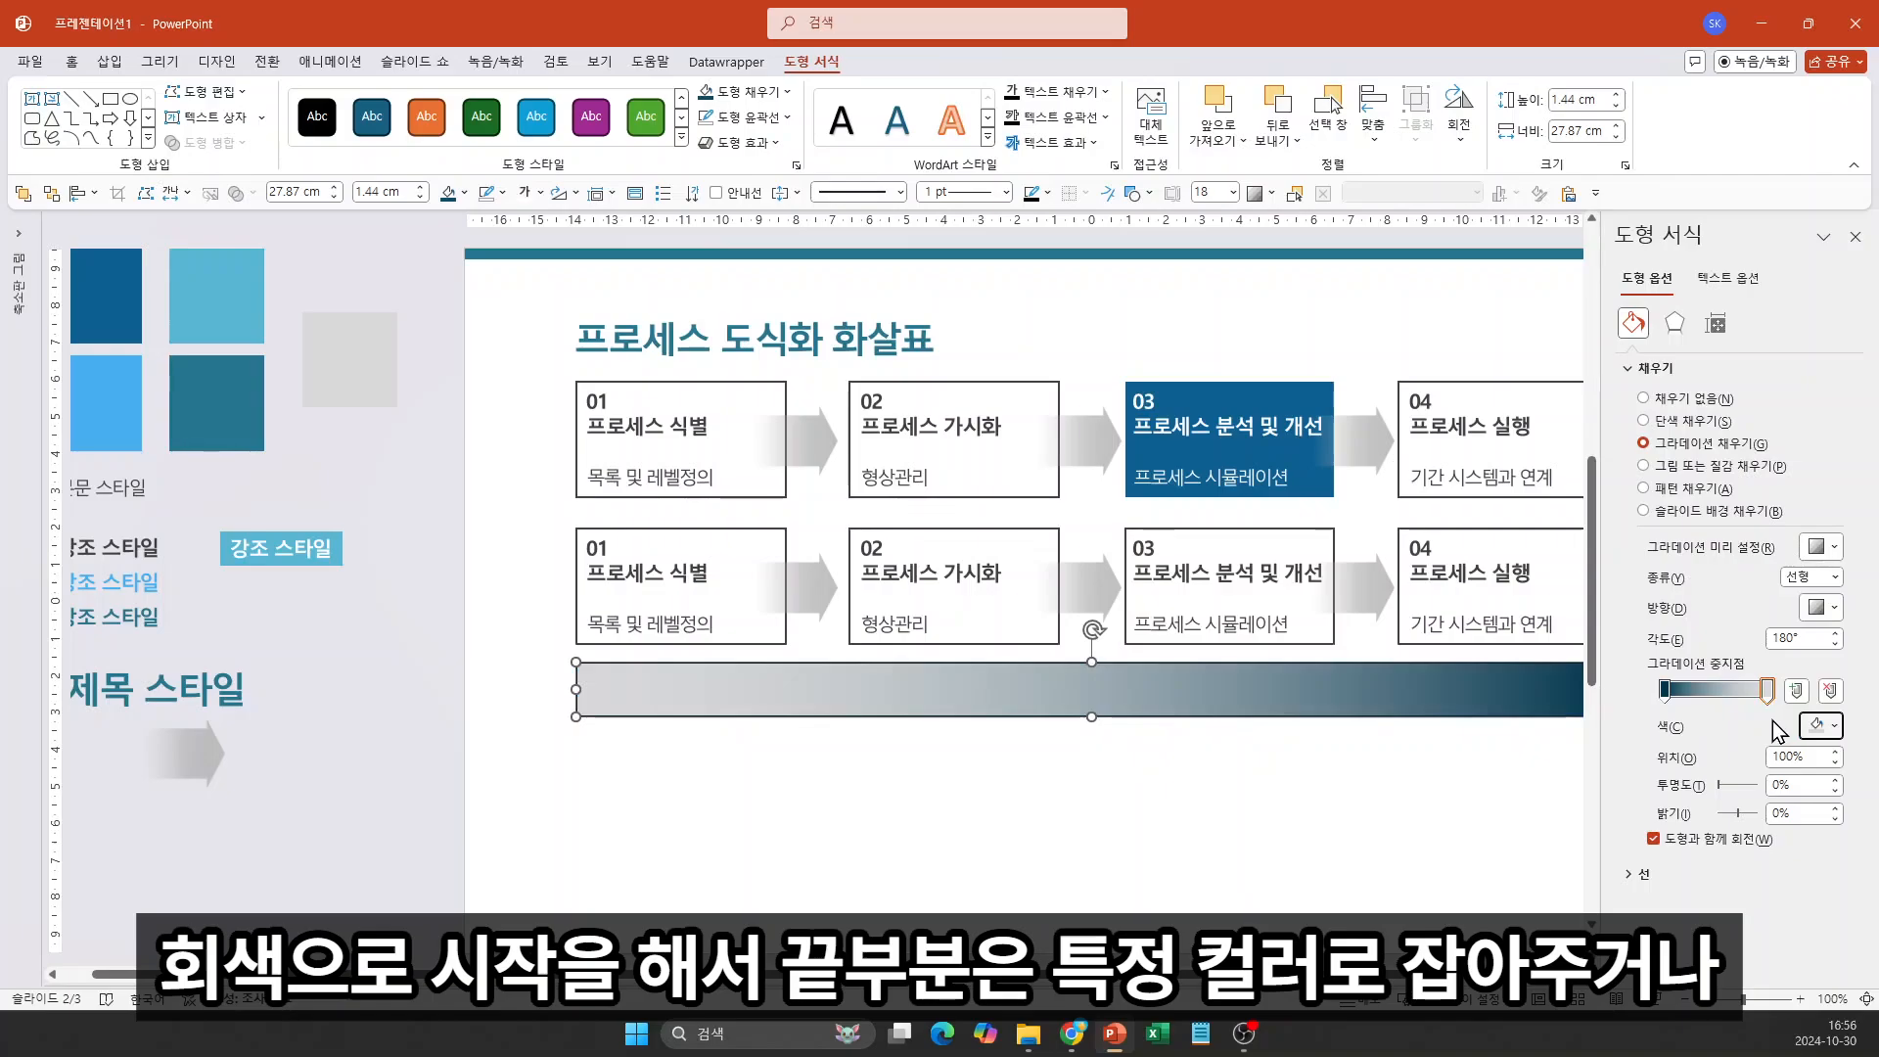
Set the bar's gradient stop at 0% to the dark teal sampled from the palette swatch with the eyedropper, and close the formatting settings
click(1669, 690)
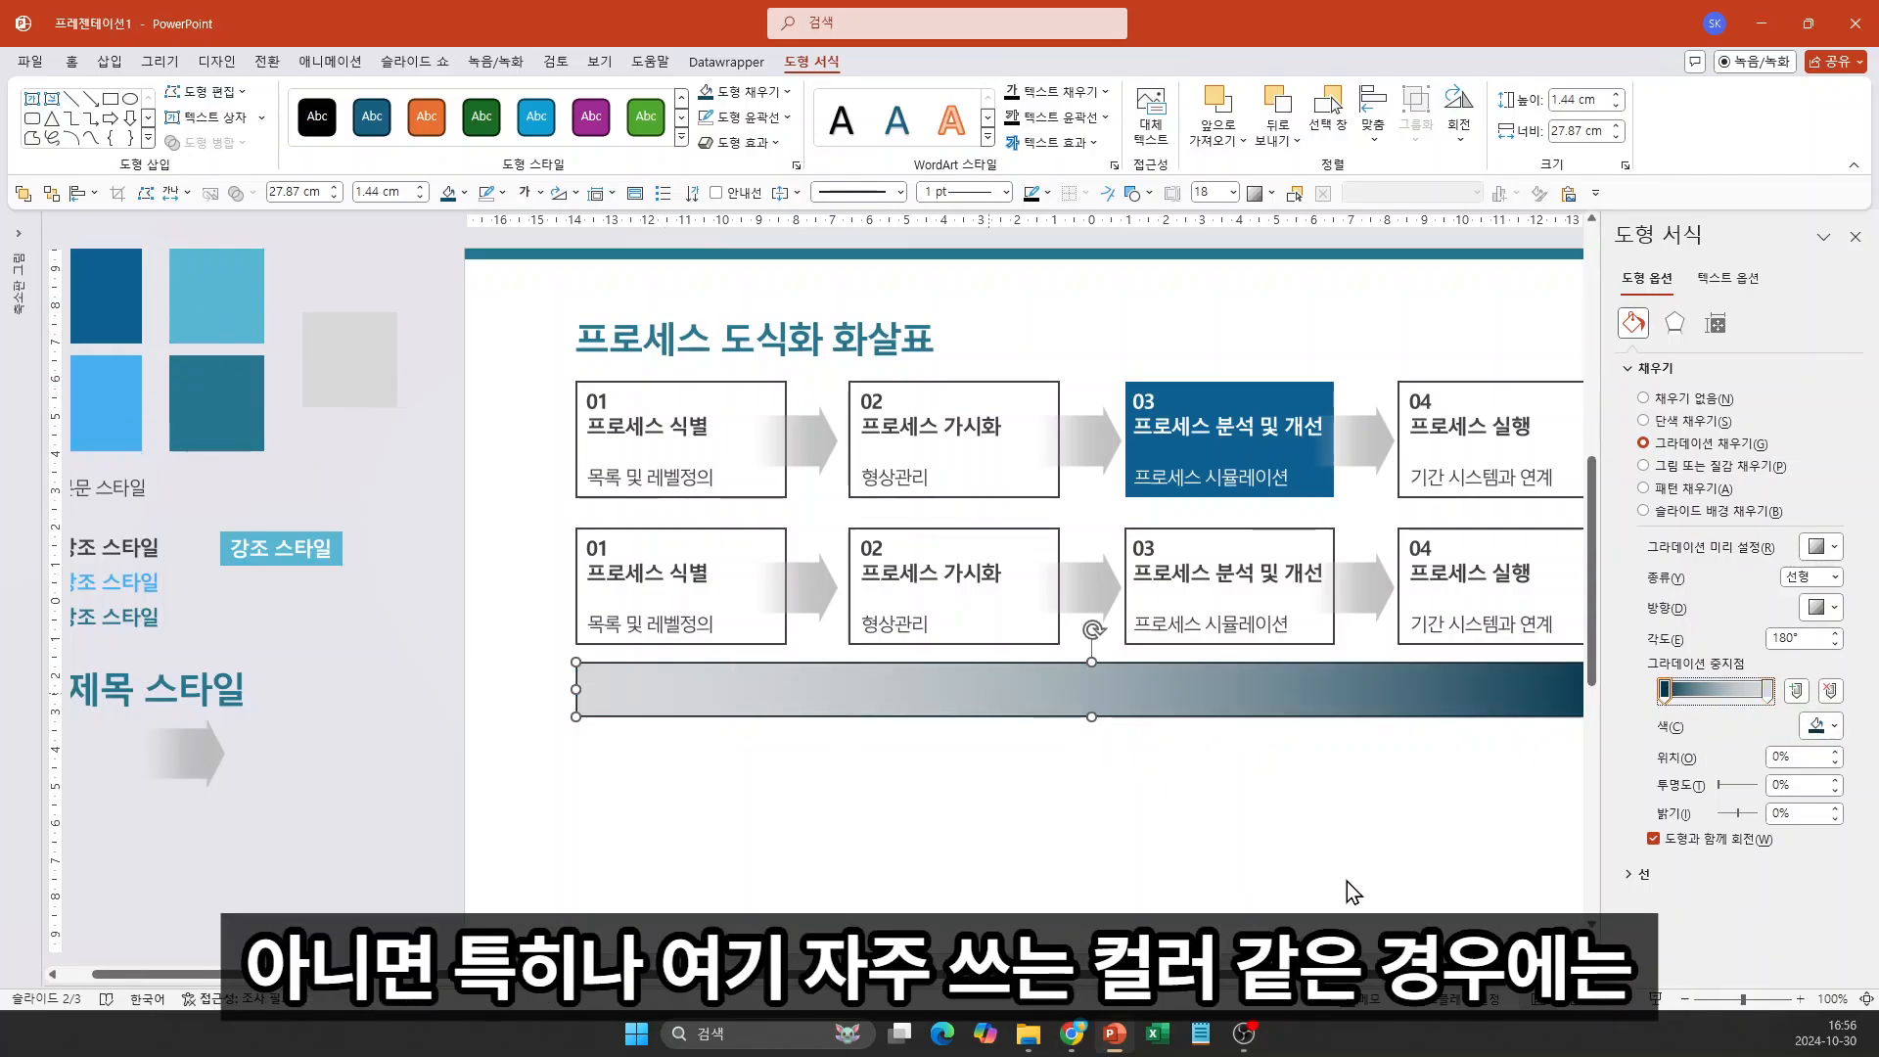
click(1816, 729)
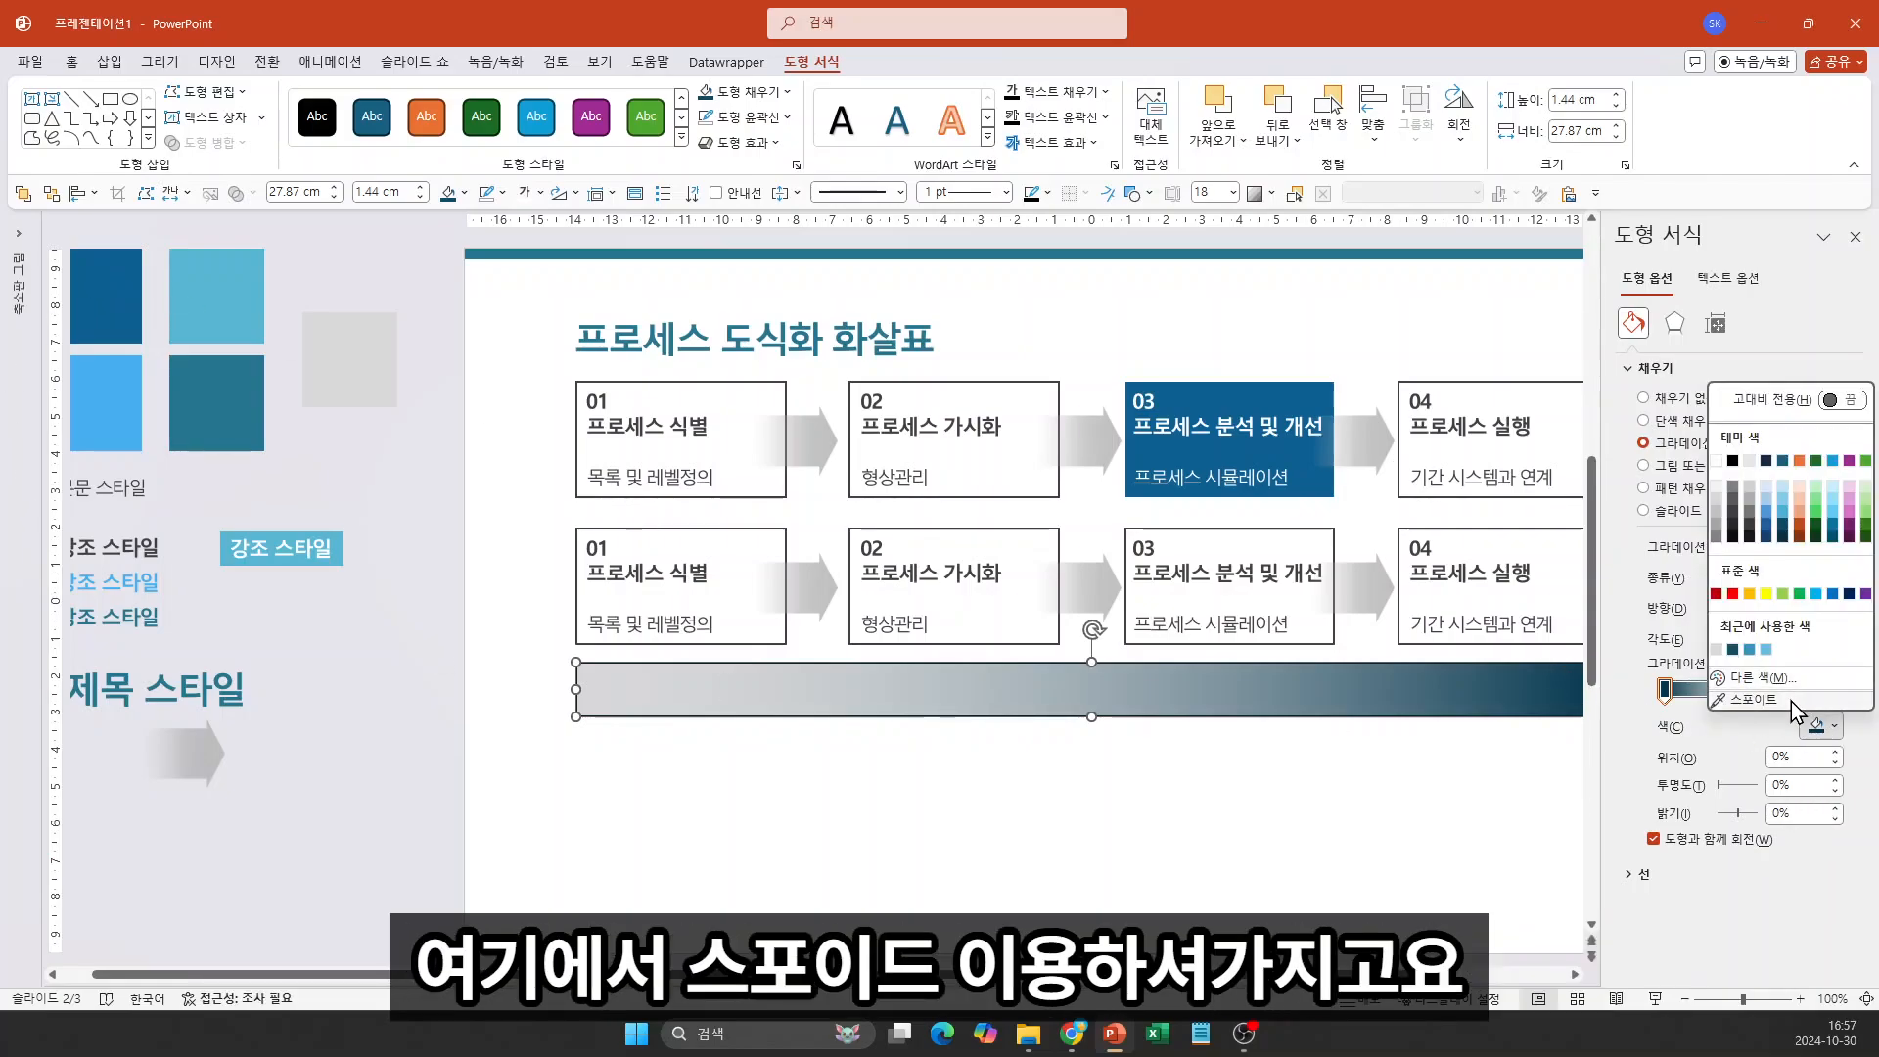
click(1797, 698)
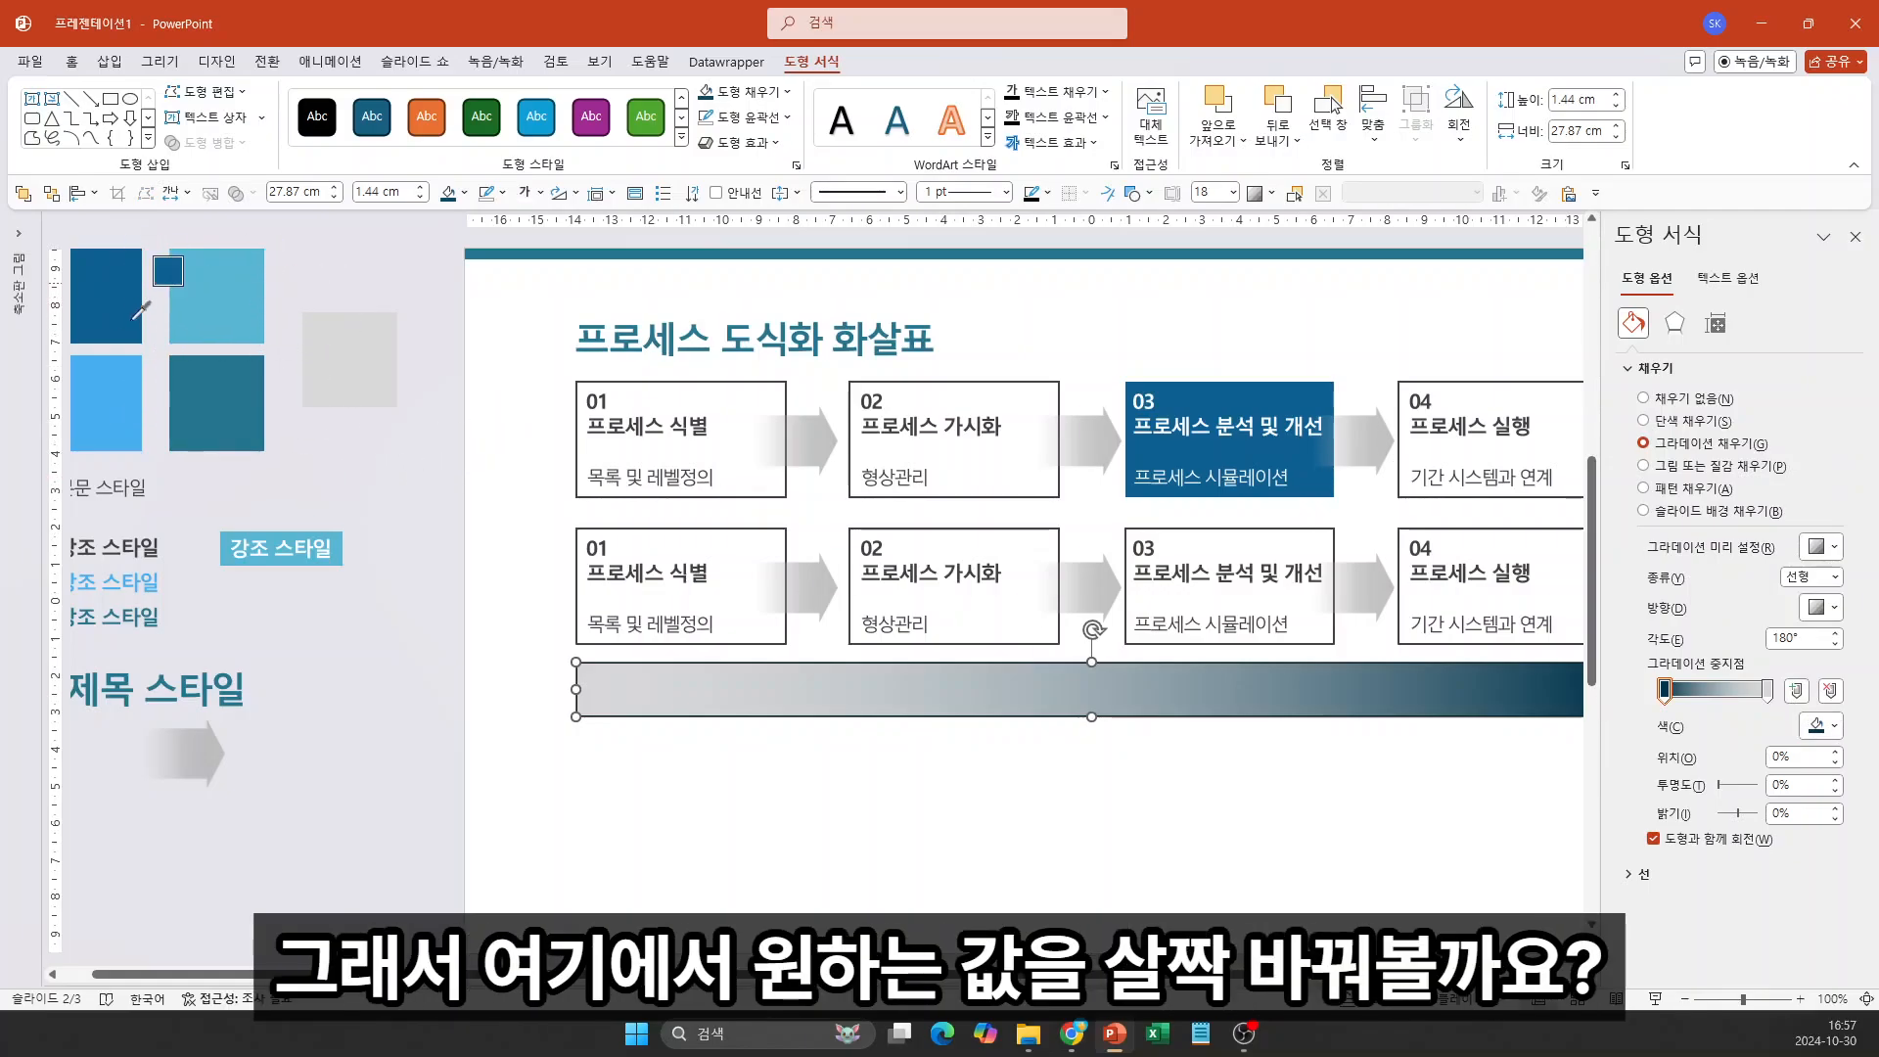
click(231, 403)
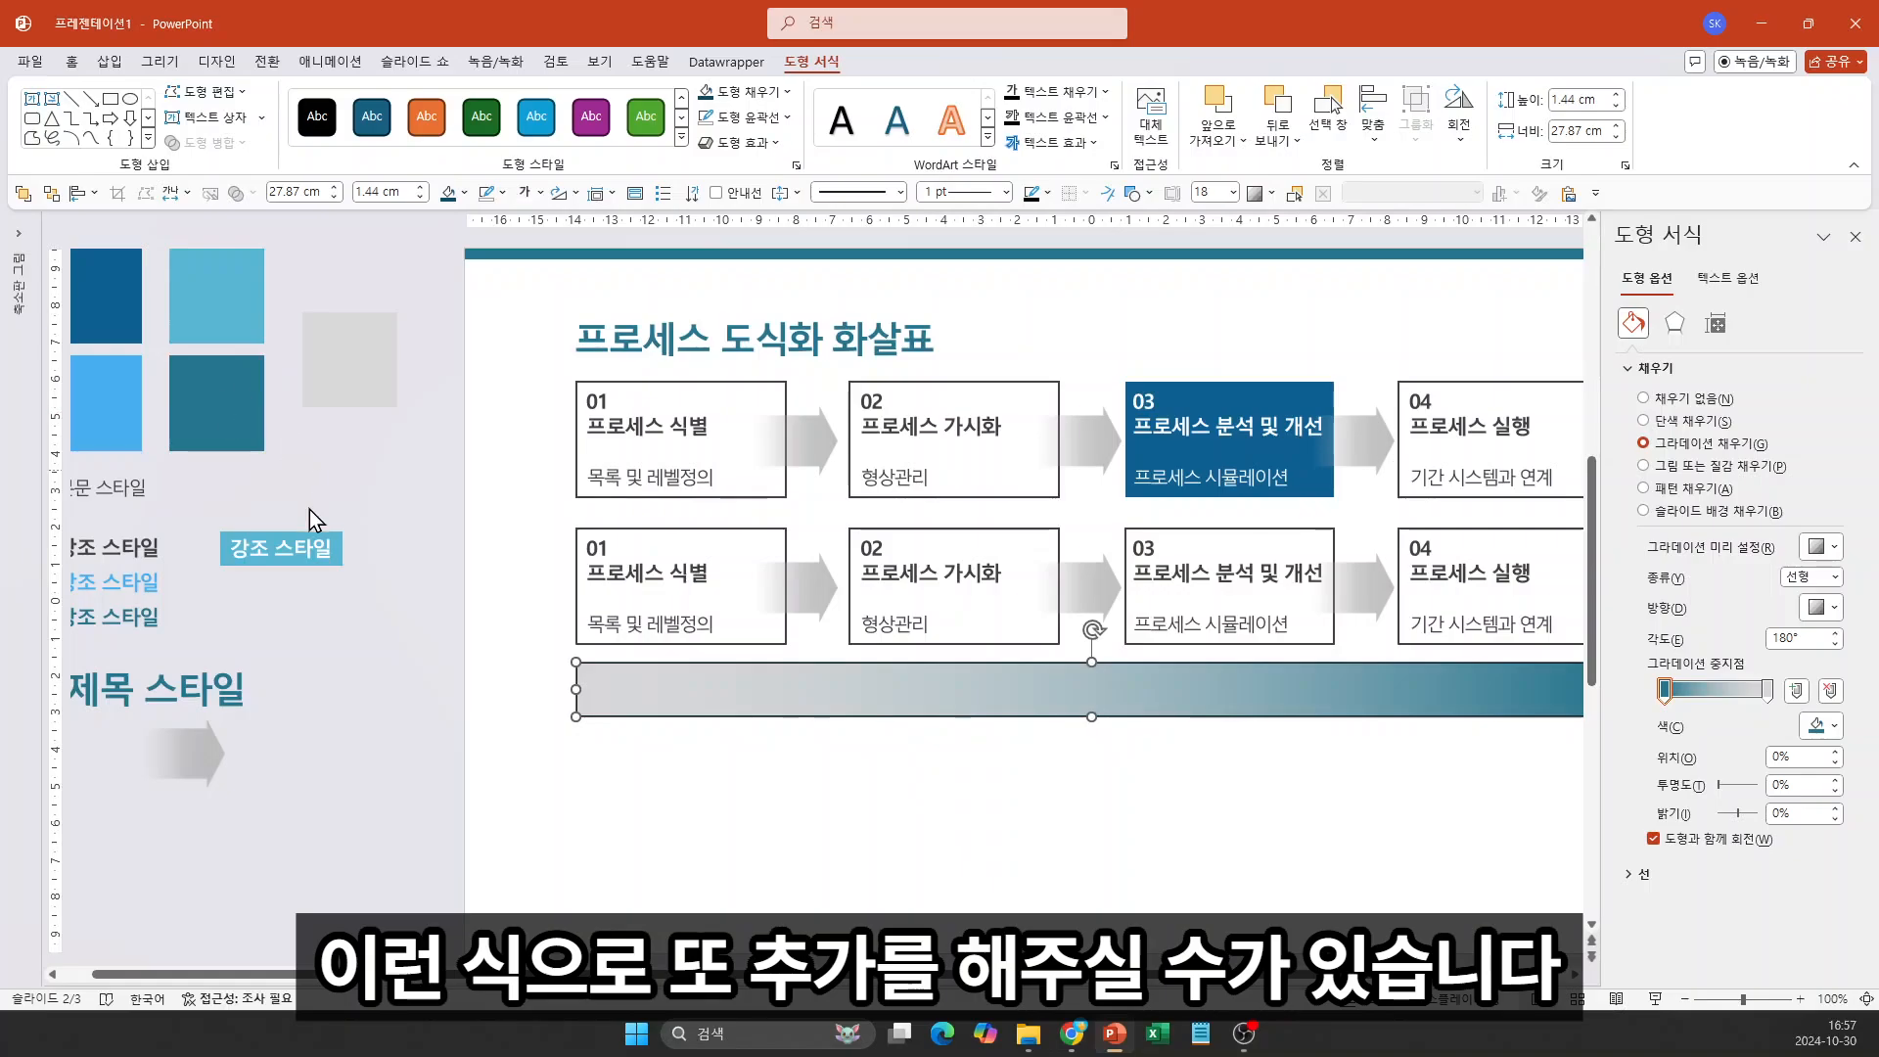
click(1856, 236)
click(1292, 871)
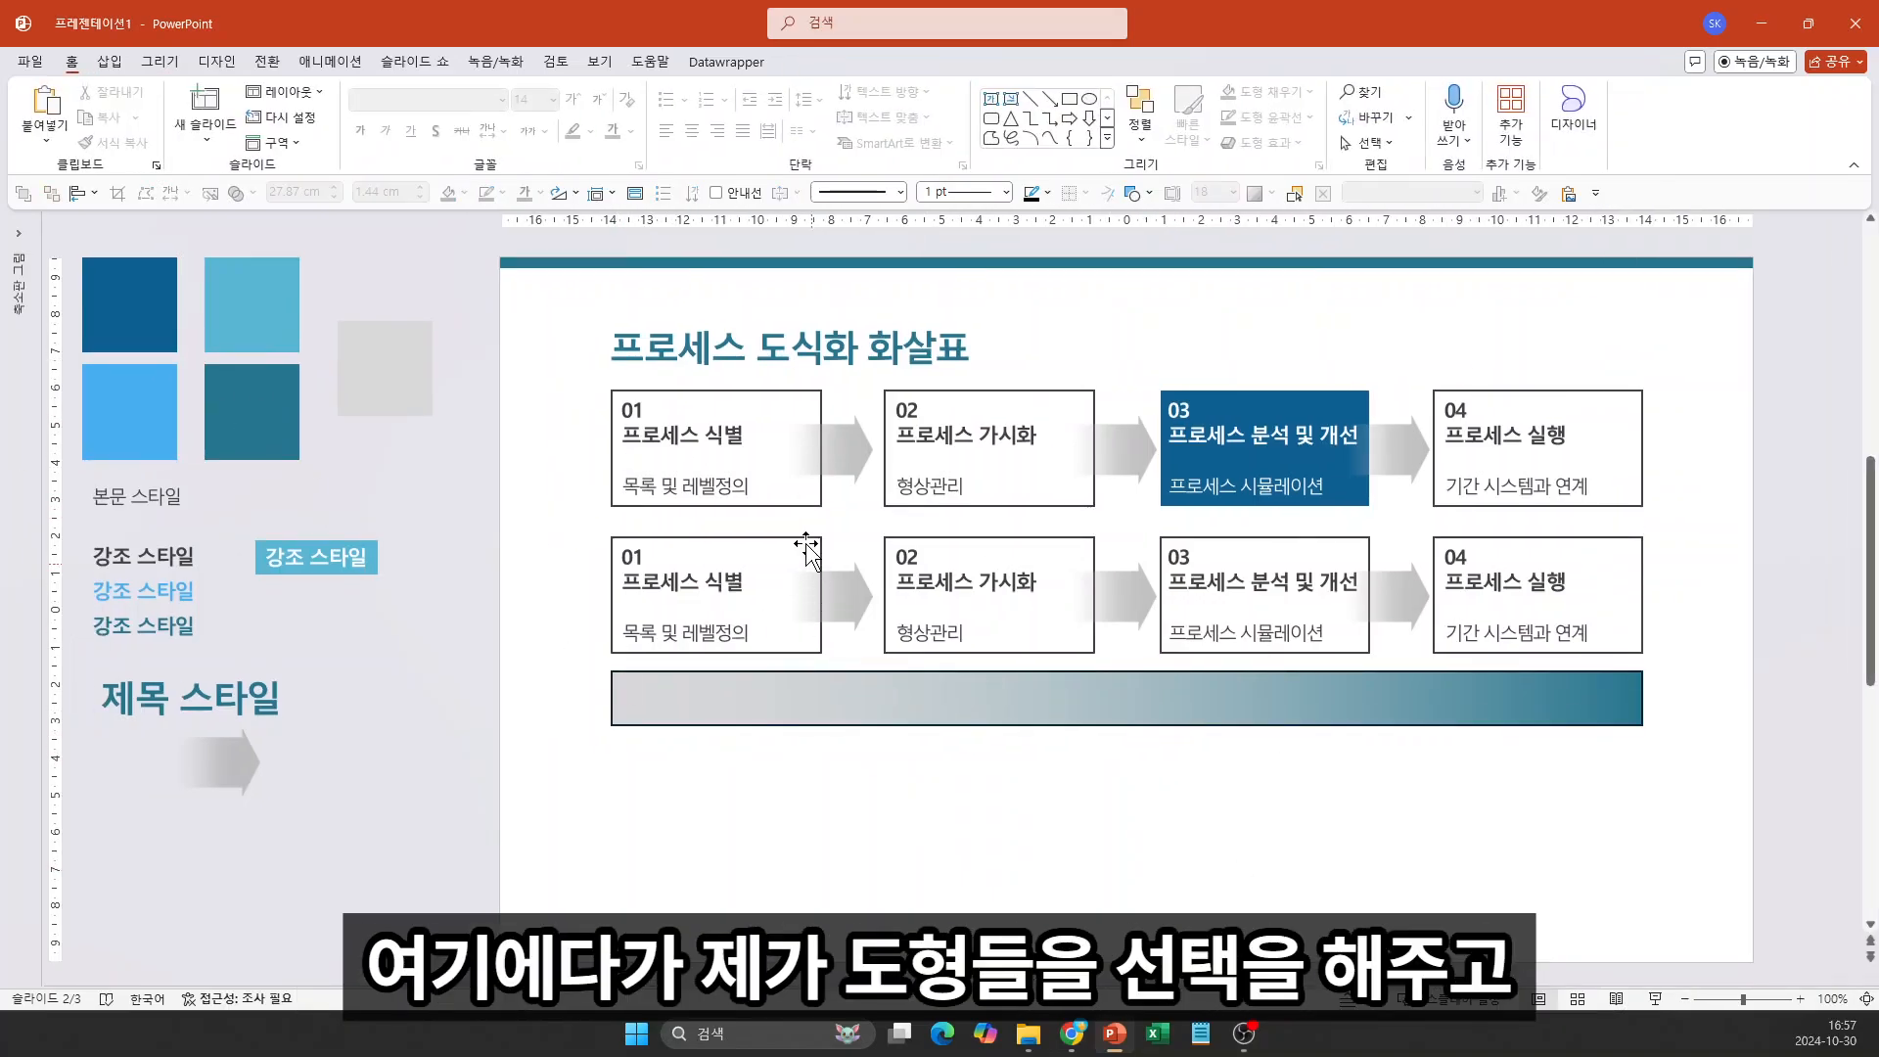
Select box 01 in the lower process row and open its shape fill options
click(768, 548)
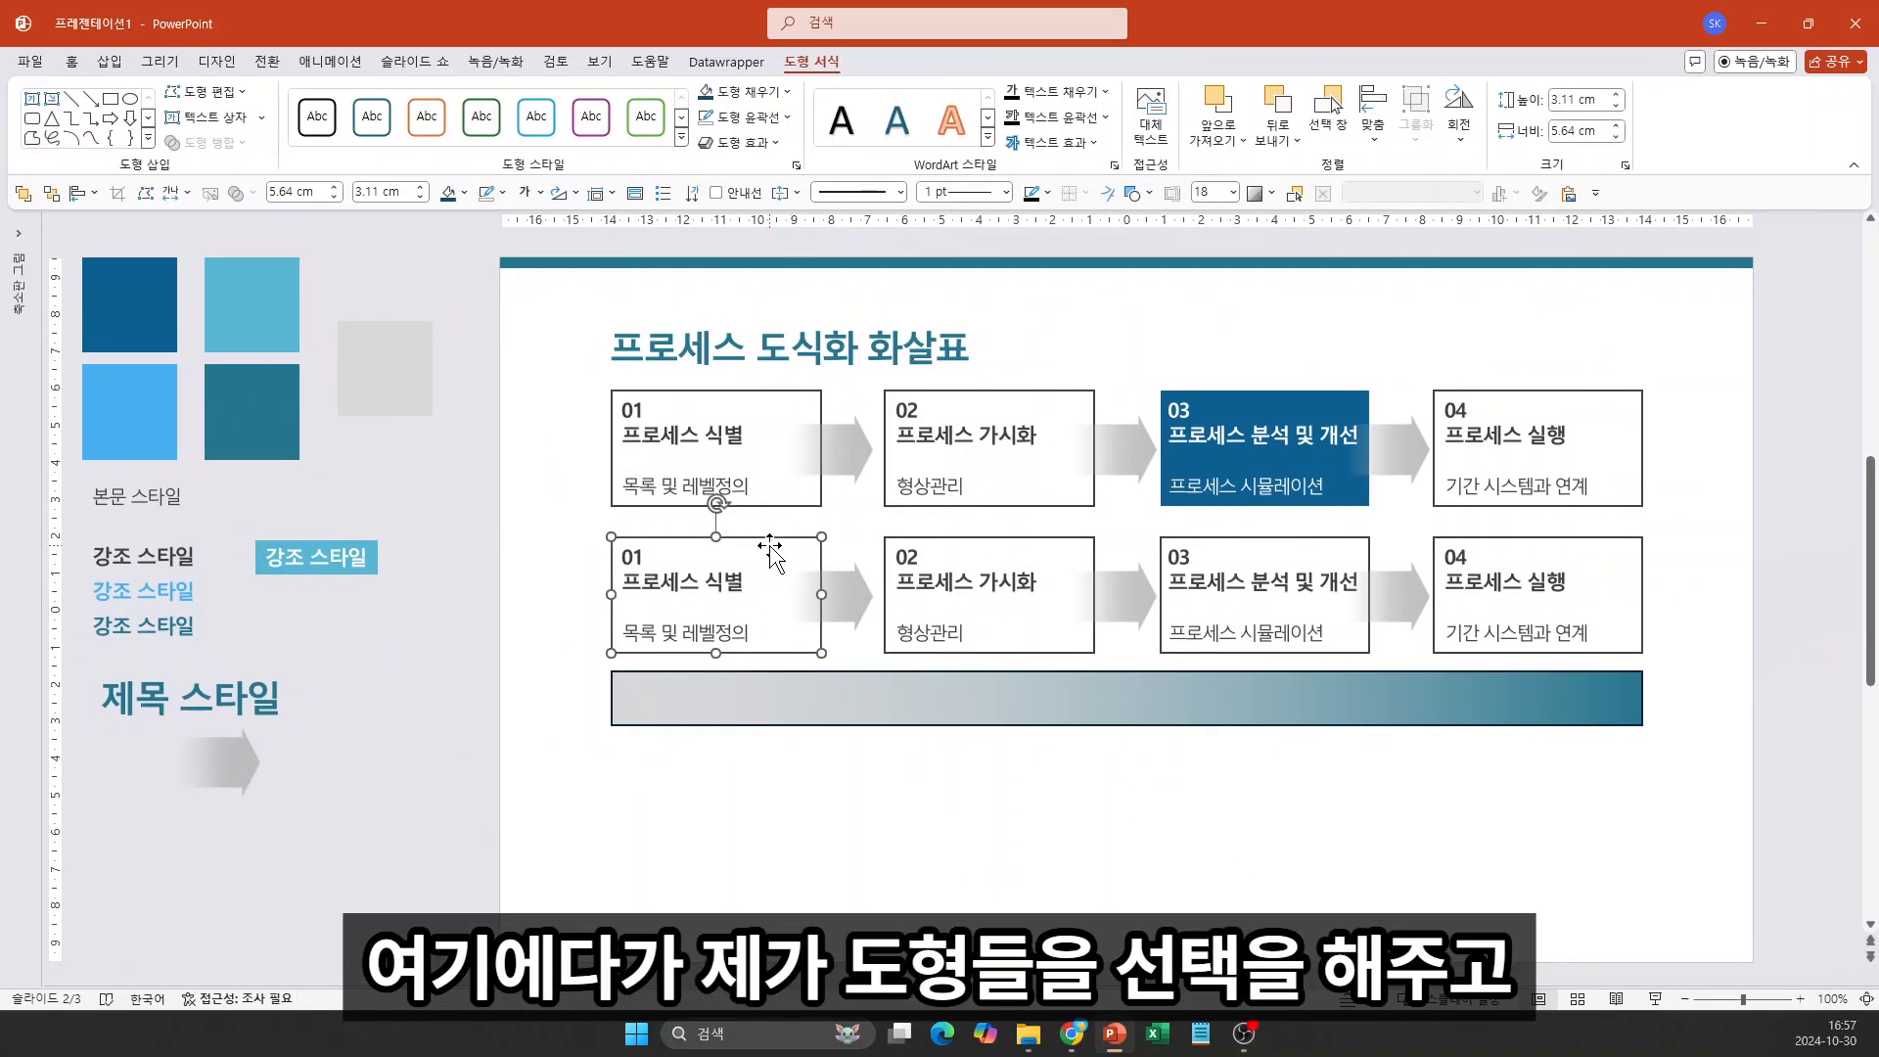
key(alt)
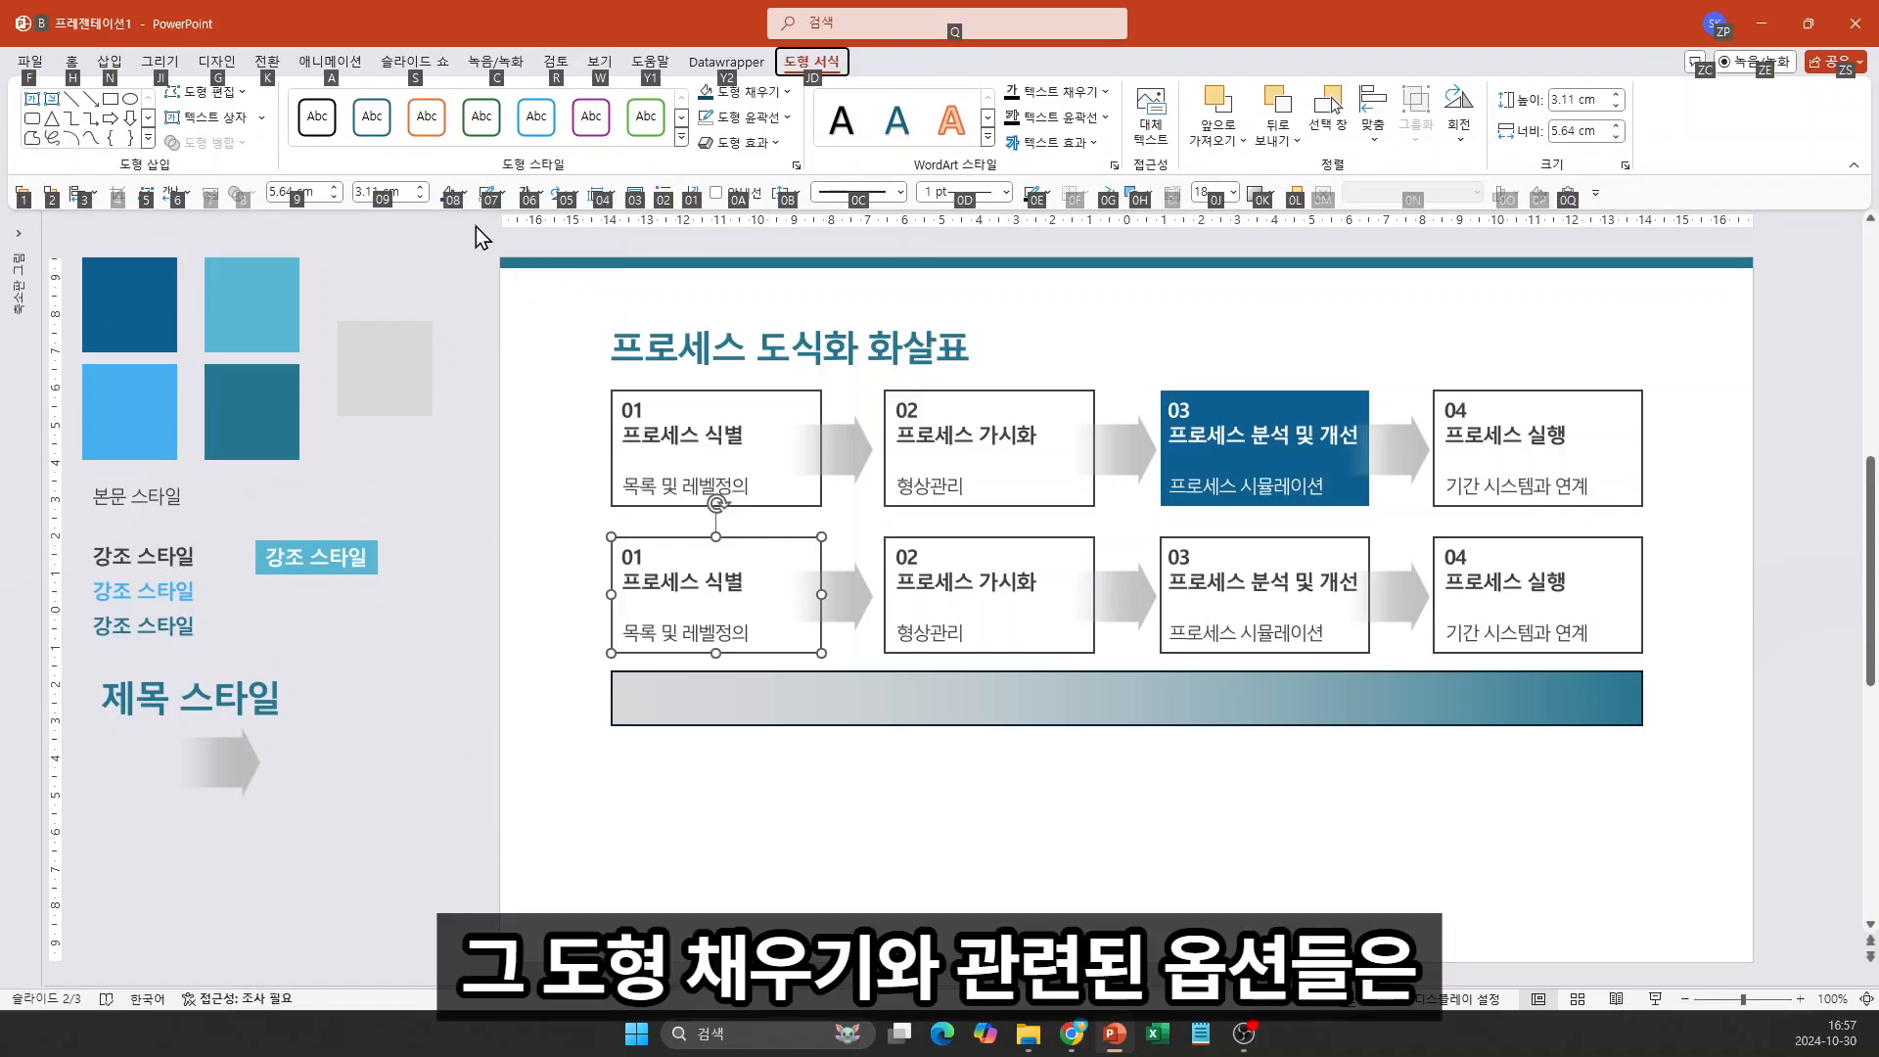
click(465, 193)
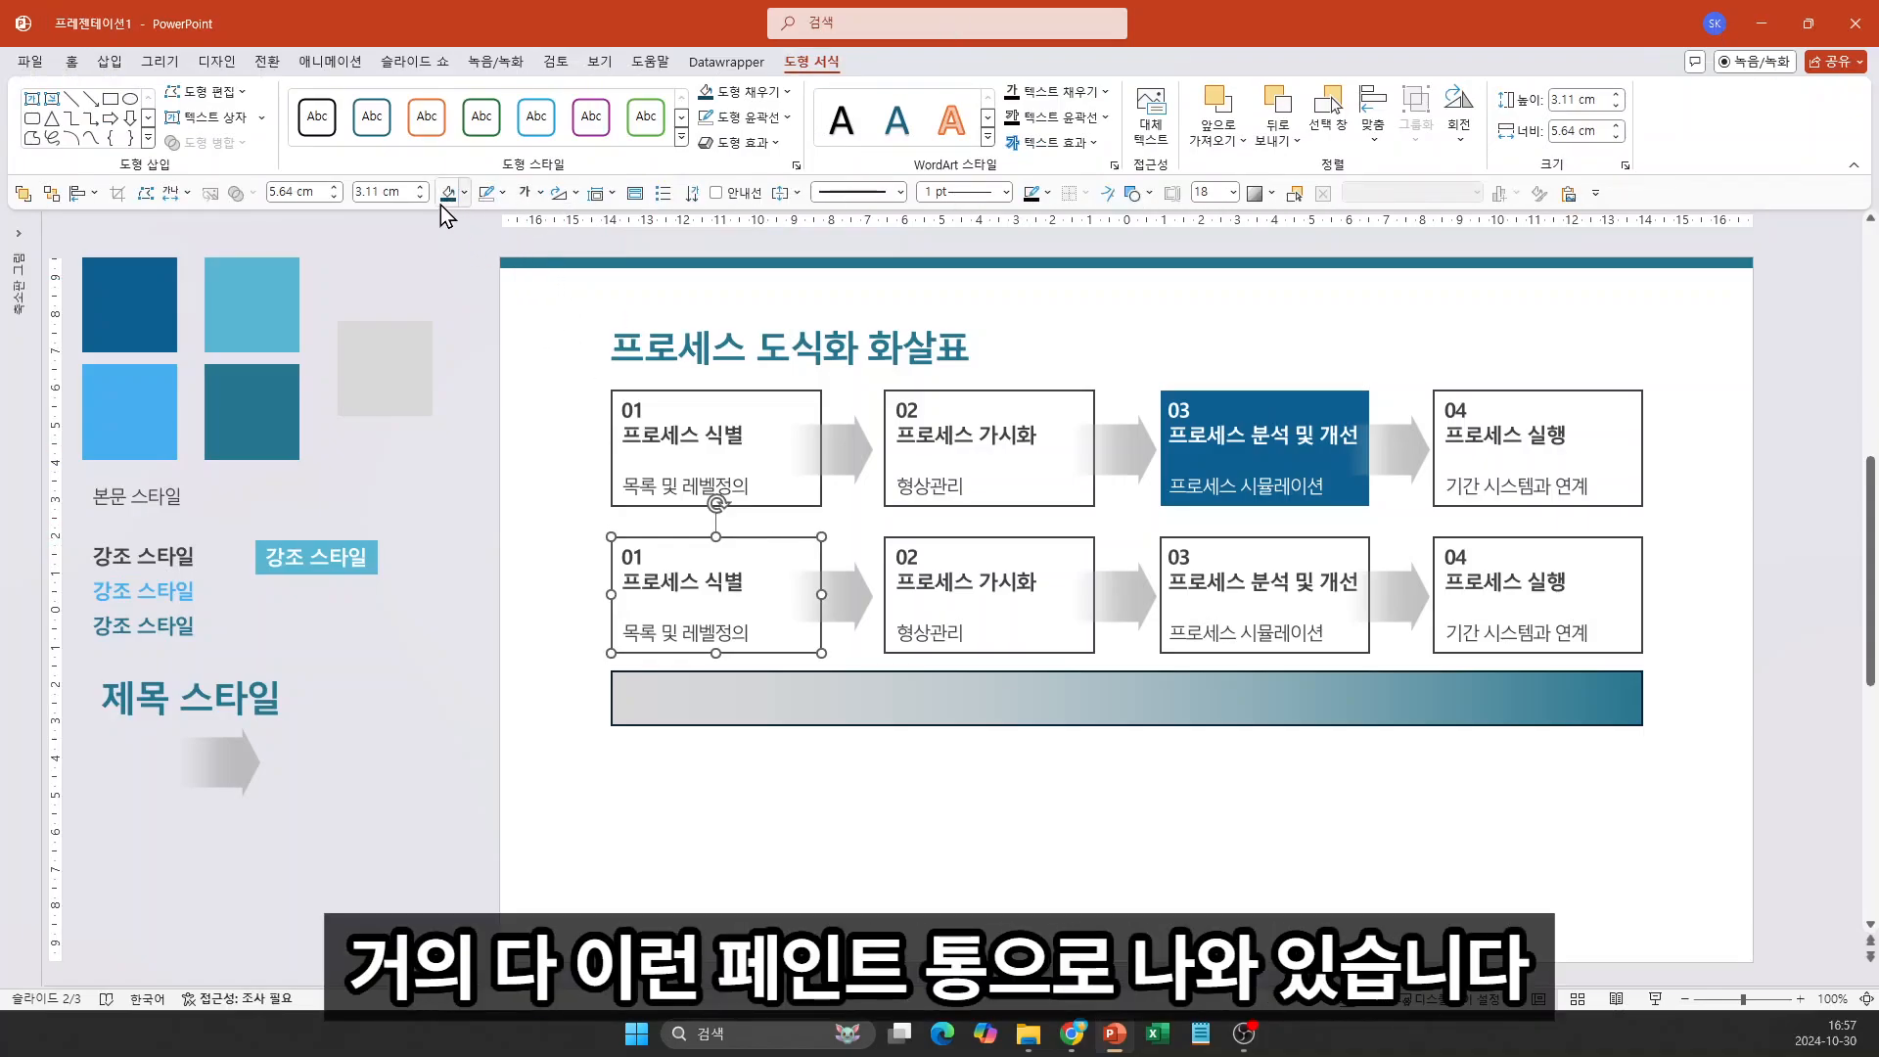